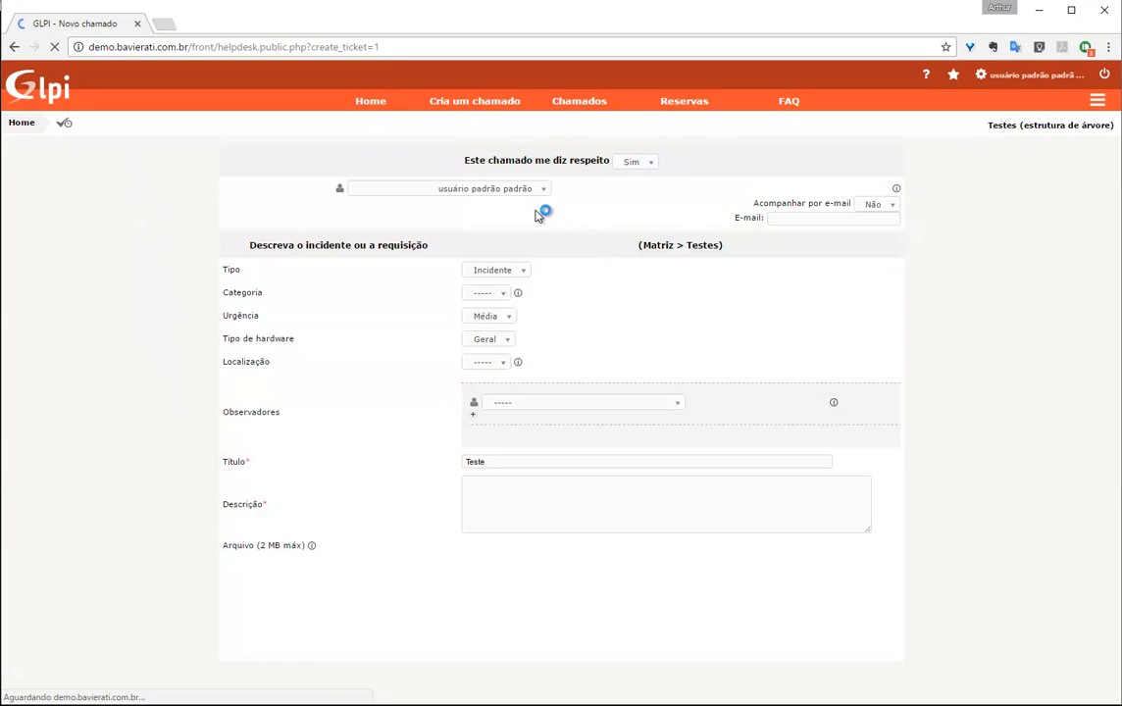
click(450, 296)
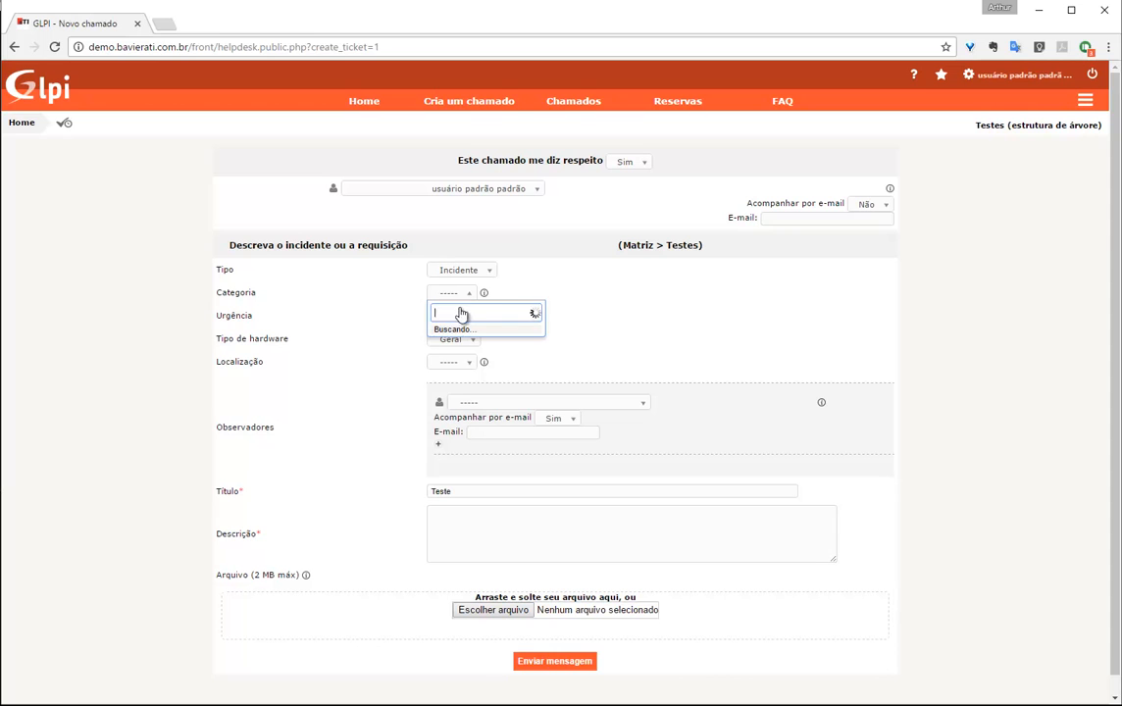
click(452, 304)
click(452, 304)
click(454, 307)
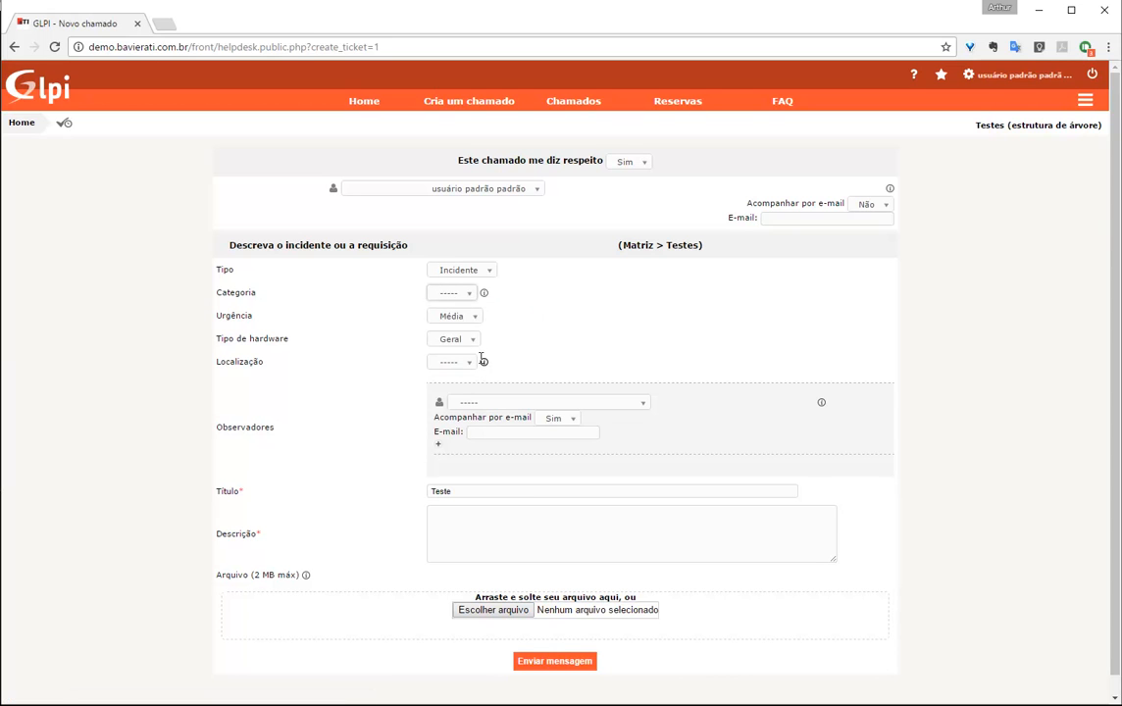
drag(488, 493, 401, 494)
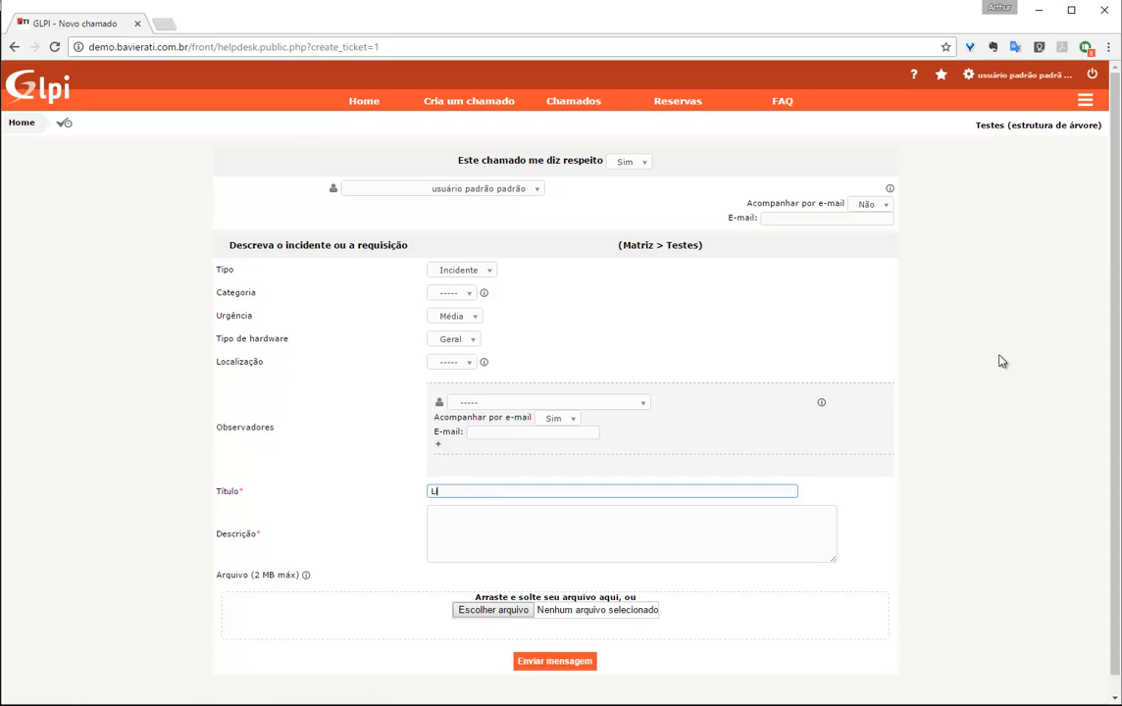
text(Liberar site)
key(Tab)
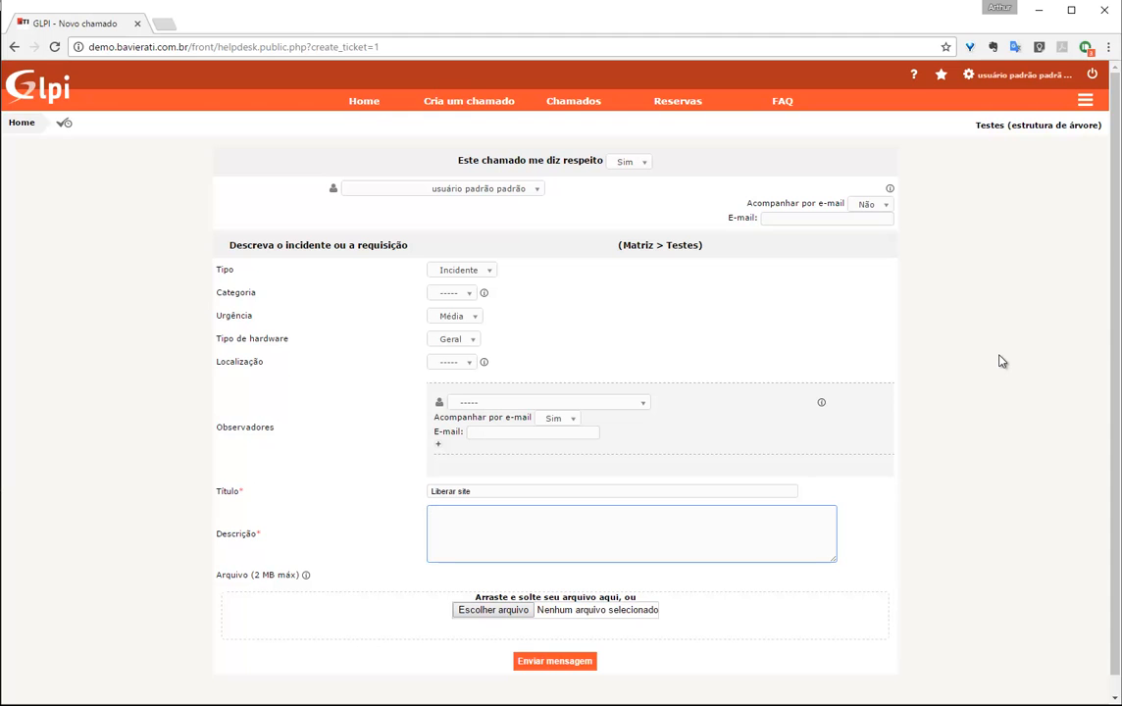
text(Liberar site www.facebook.com)
click(1120, 148)
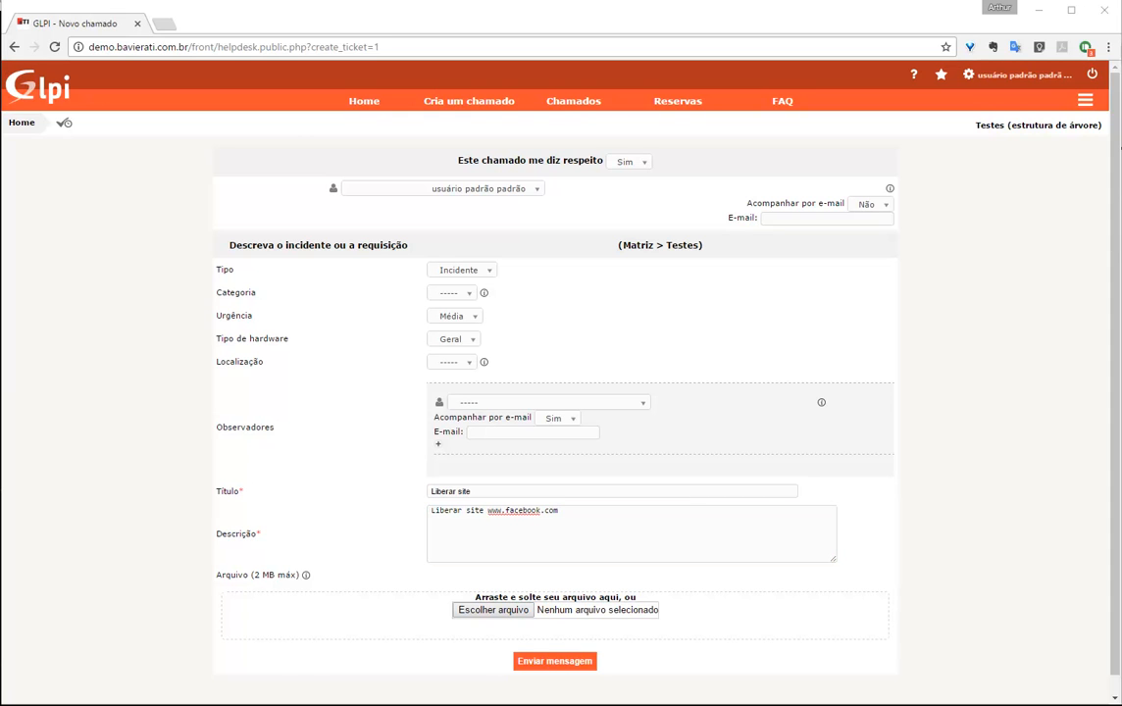
click(547, 661)
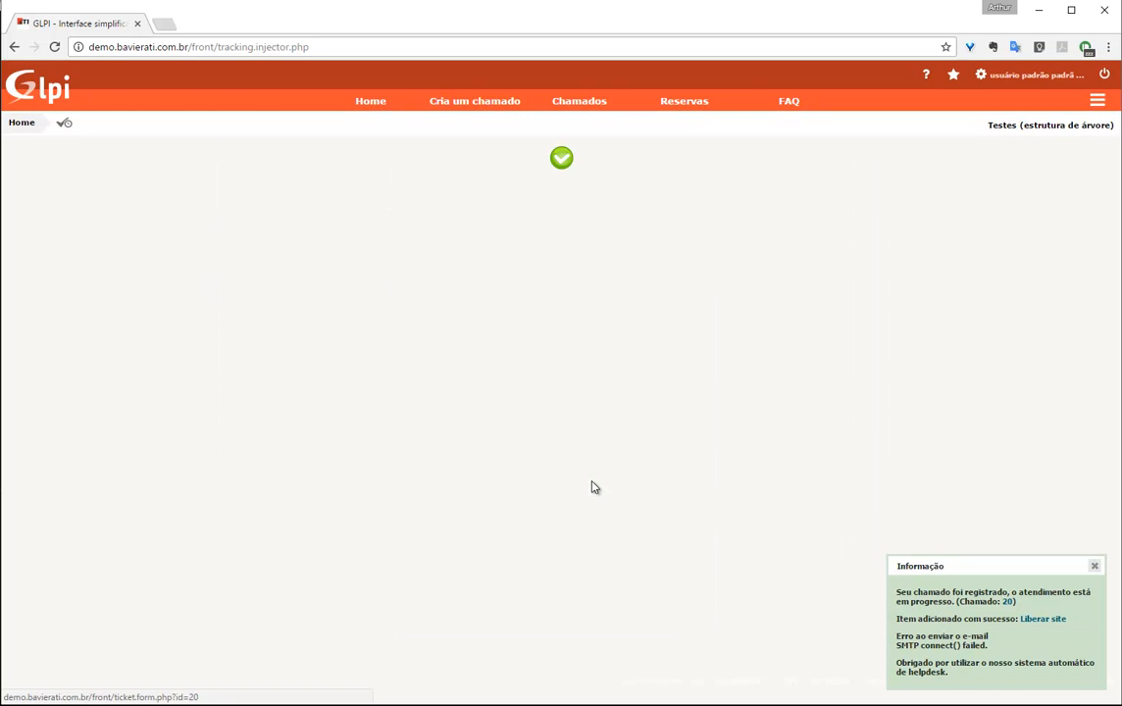
Log out of self-service and log back in as the glpi administrator
click(1105, 74)
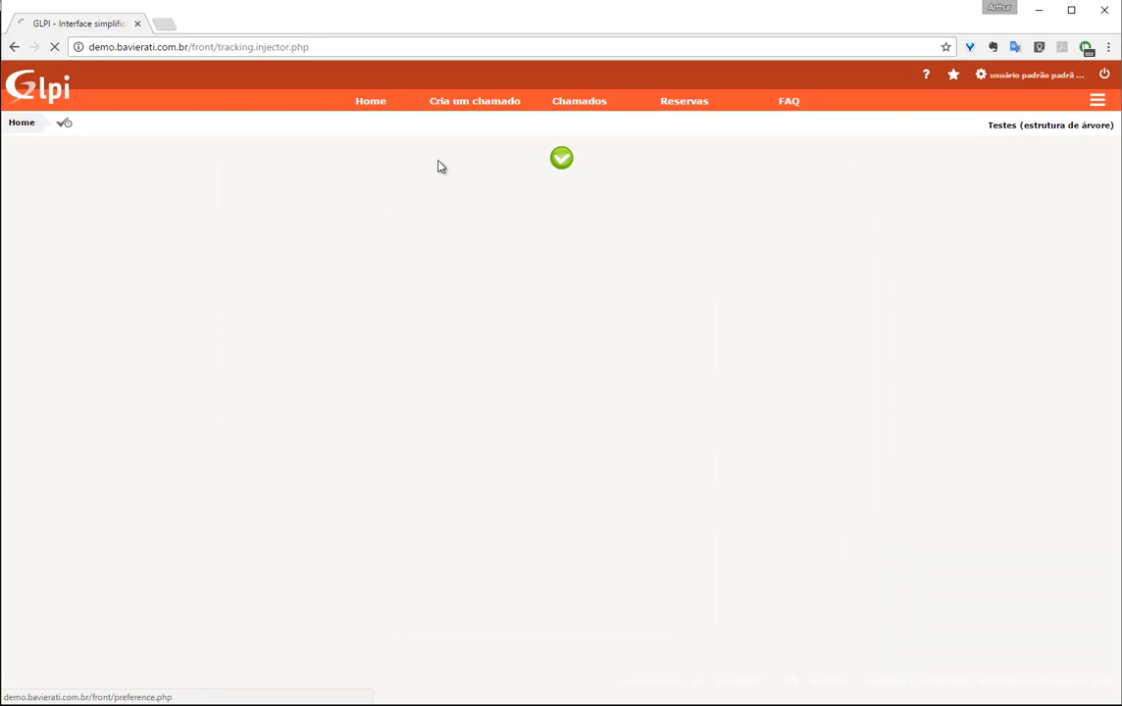
click(180, 46)
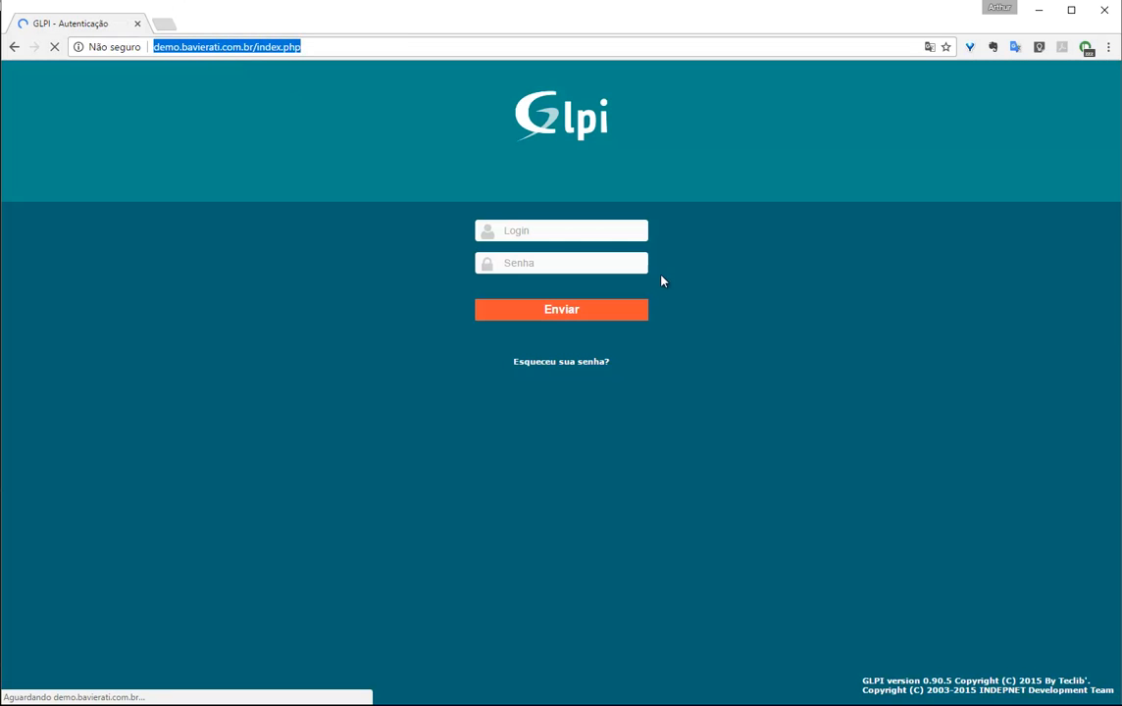
click(597, 230)
click(553, 230)
text(glpi)
key(Tab)
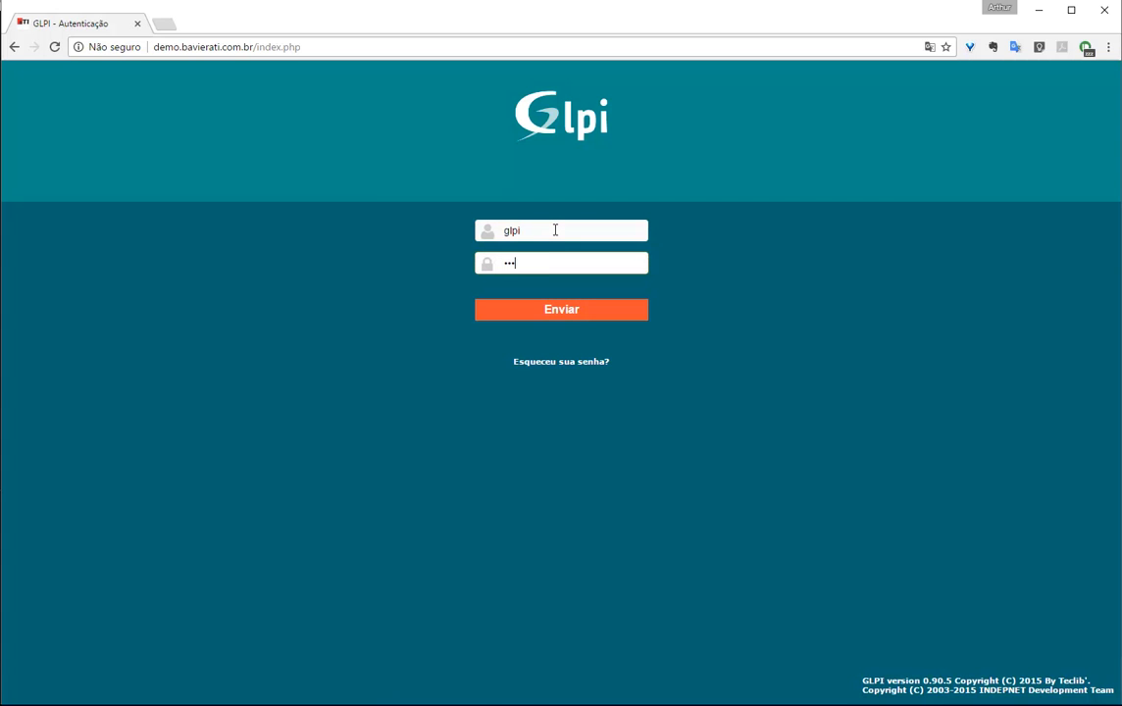
key(Return)
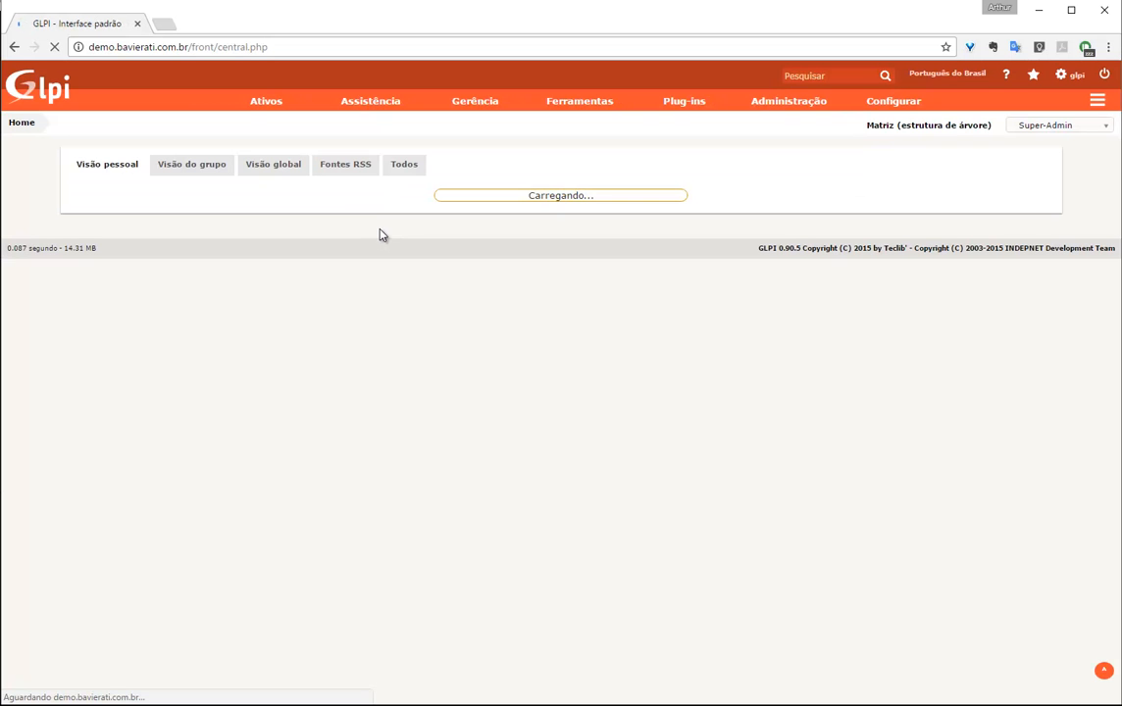
Switch the active entity to Testes and show the Visão global ticket overview
click(953, 126)
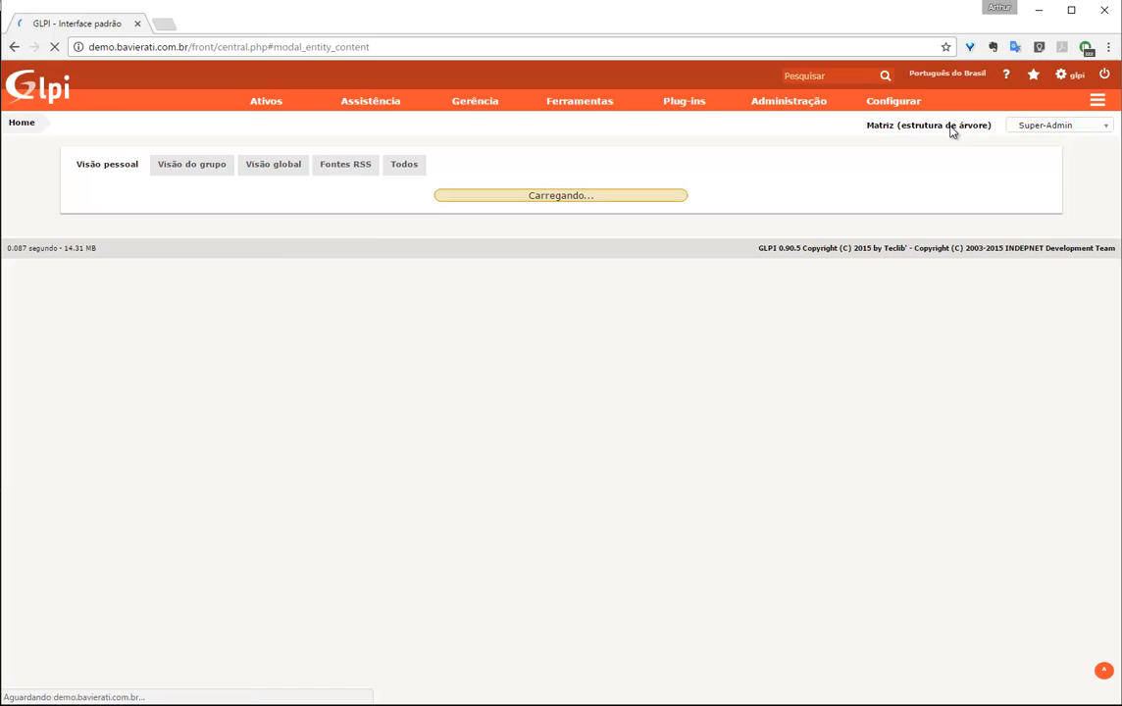
text(teste)
key(Return)
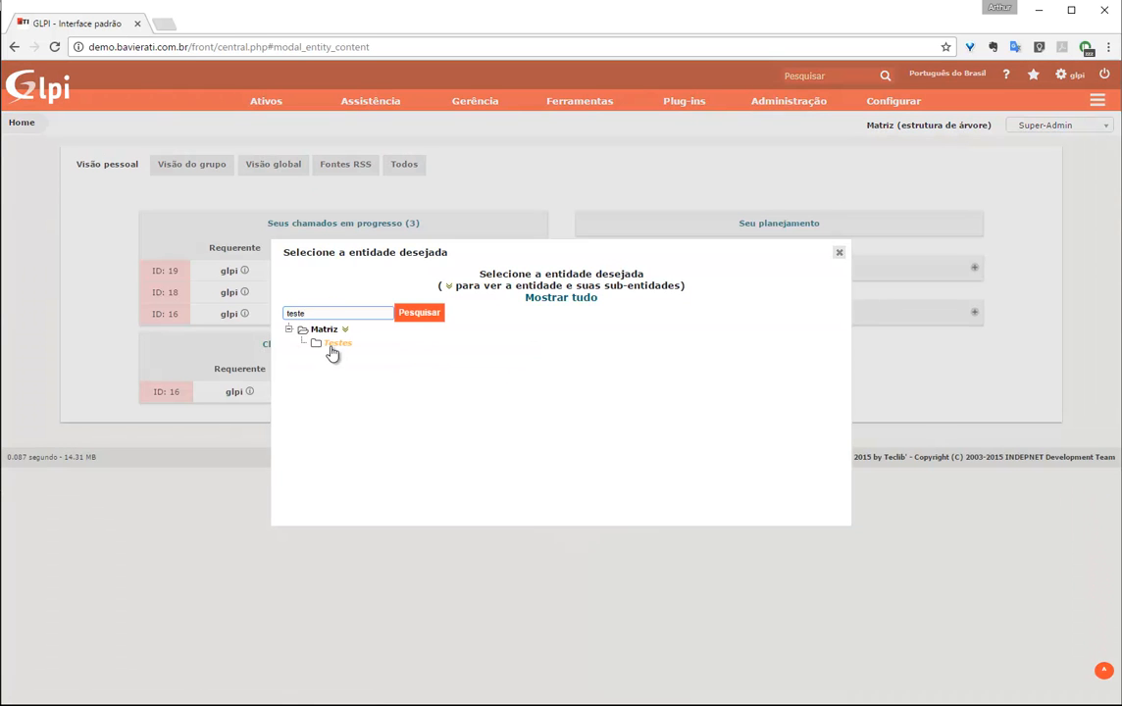
click(331, 347)
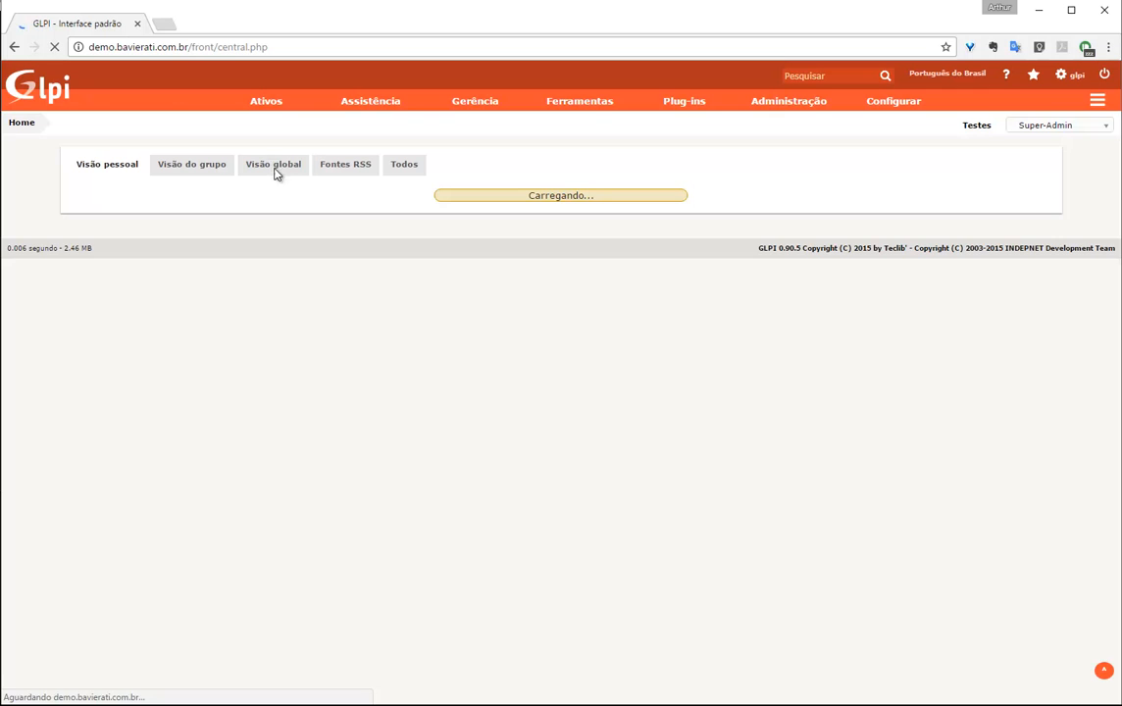
click(273, 171)
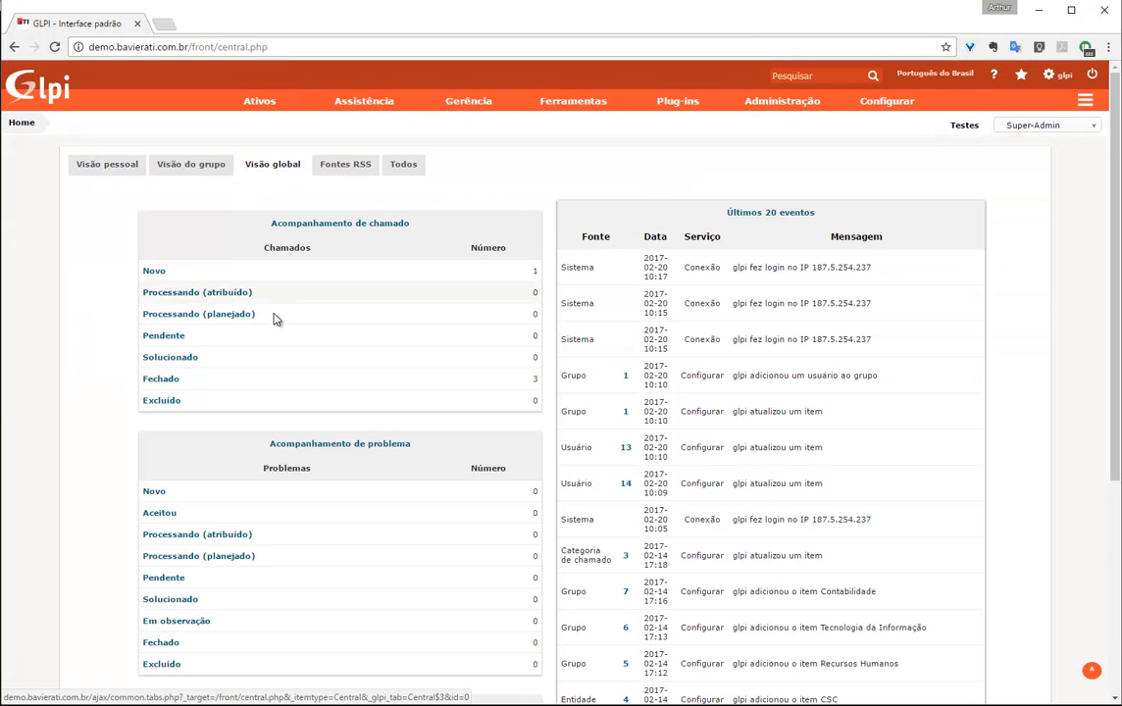
From the Novo tickets list, open ticket 20 'Liberar site' on its Aprovações tab
click(155, 274)
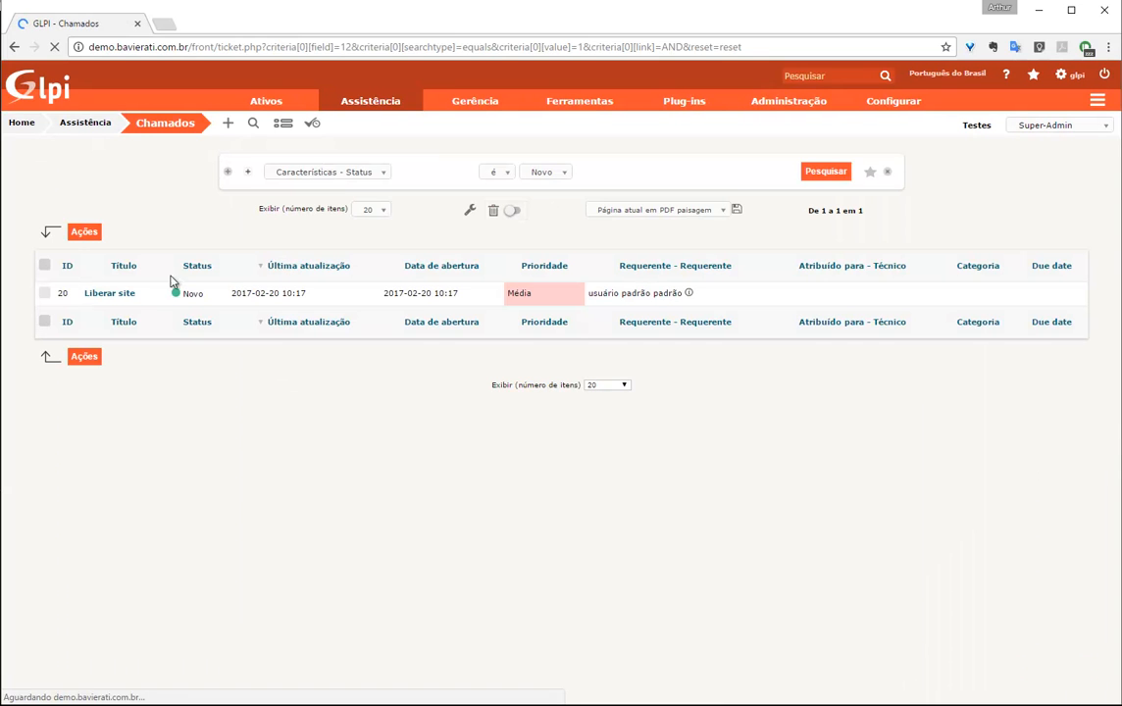
click(98, 296)
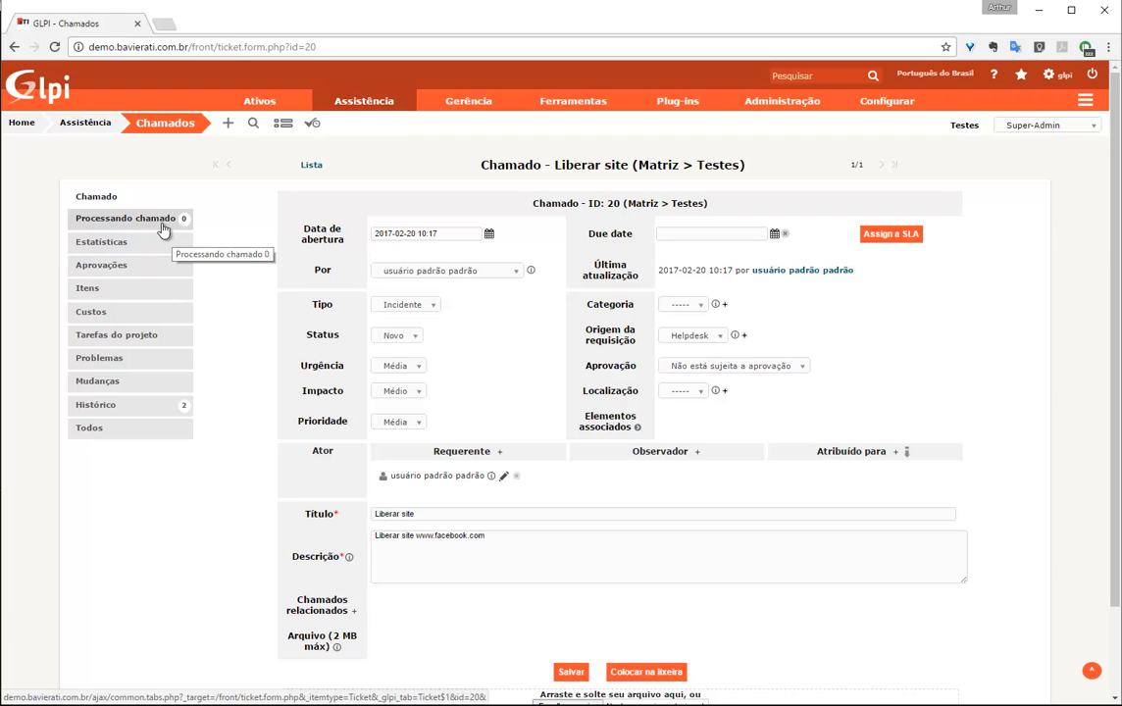
click(101, 265)
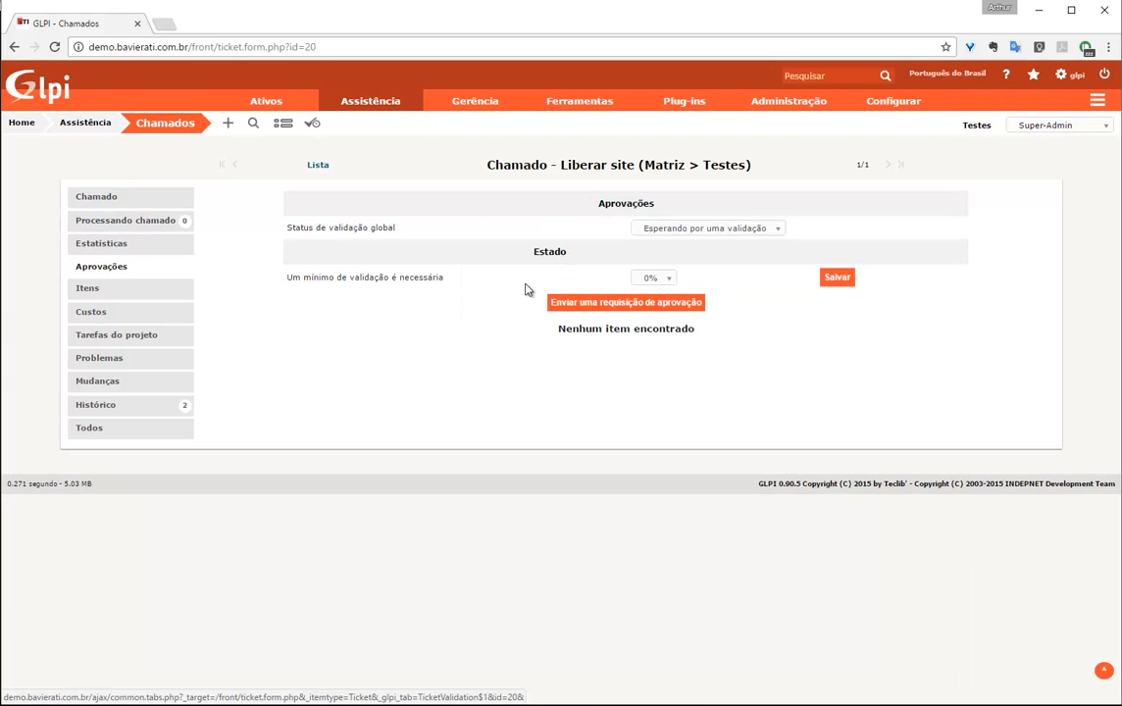
Start a new approval request with approver type Usuário, leaving the user unselected
click(616, 304)
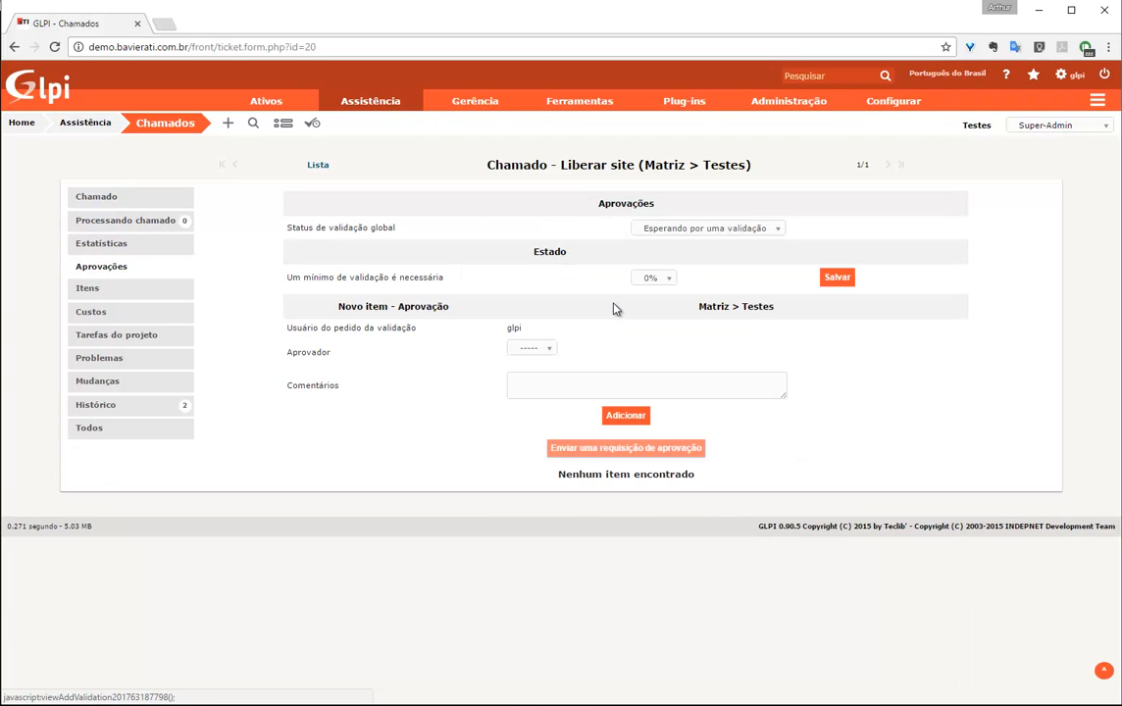
click(528, 349)
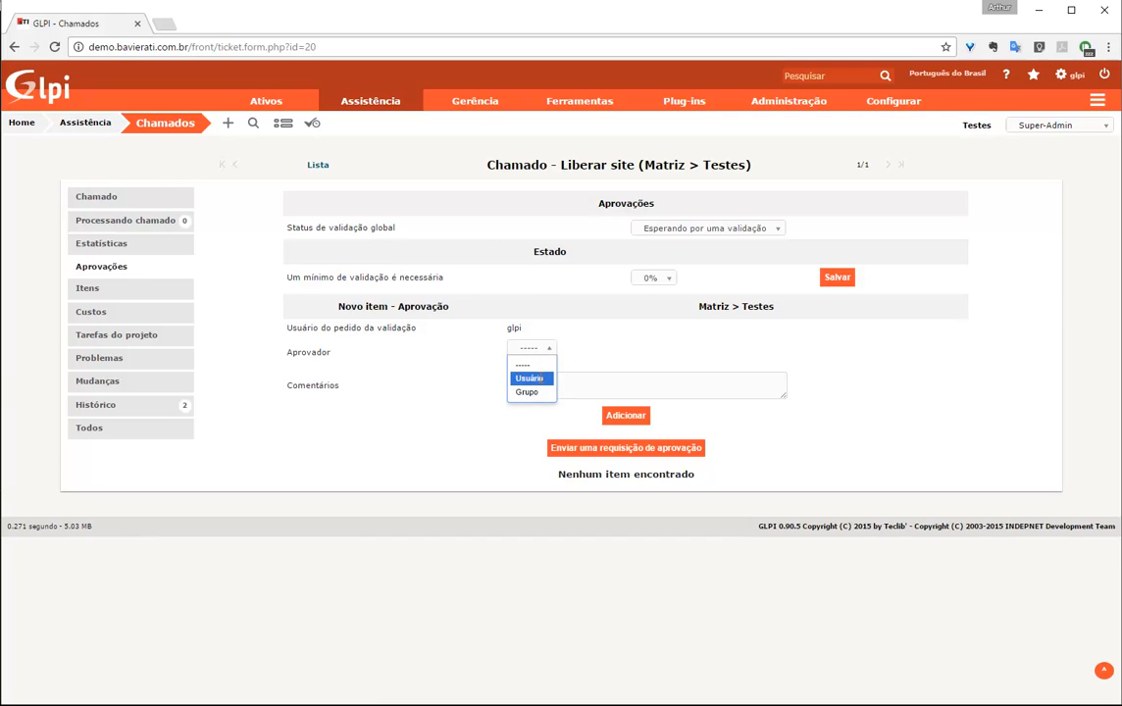
click(533, 379)
click(566, 366)
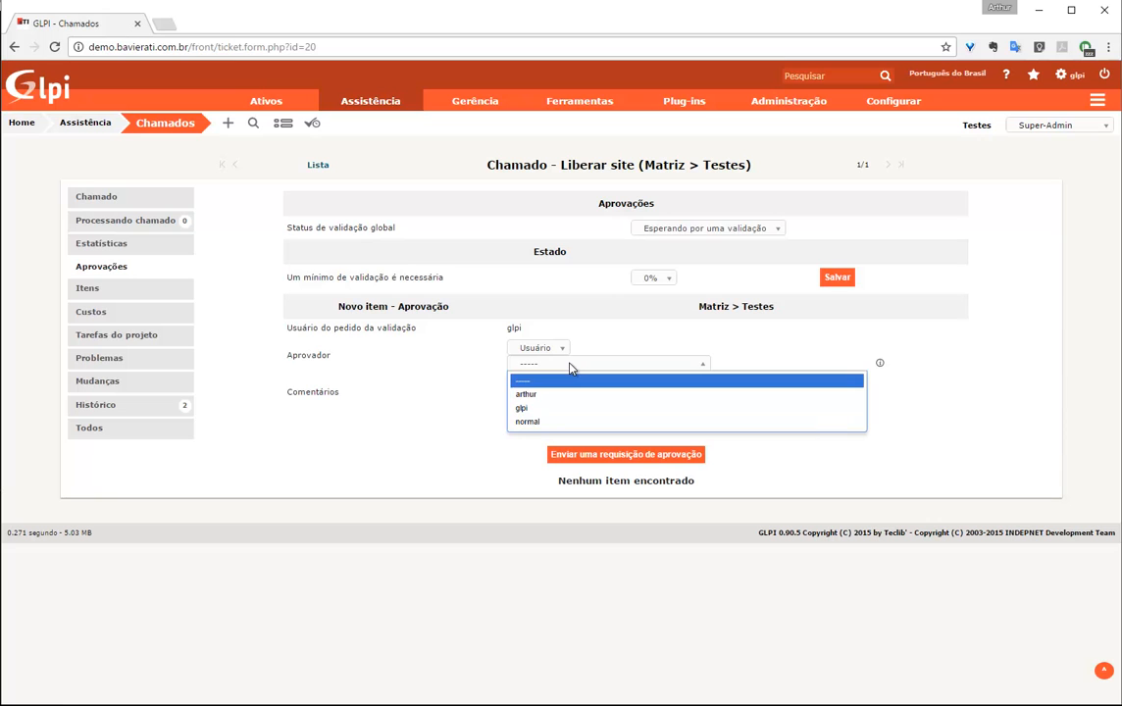
click(571, 367)
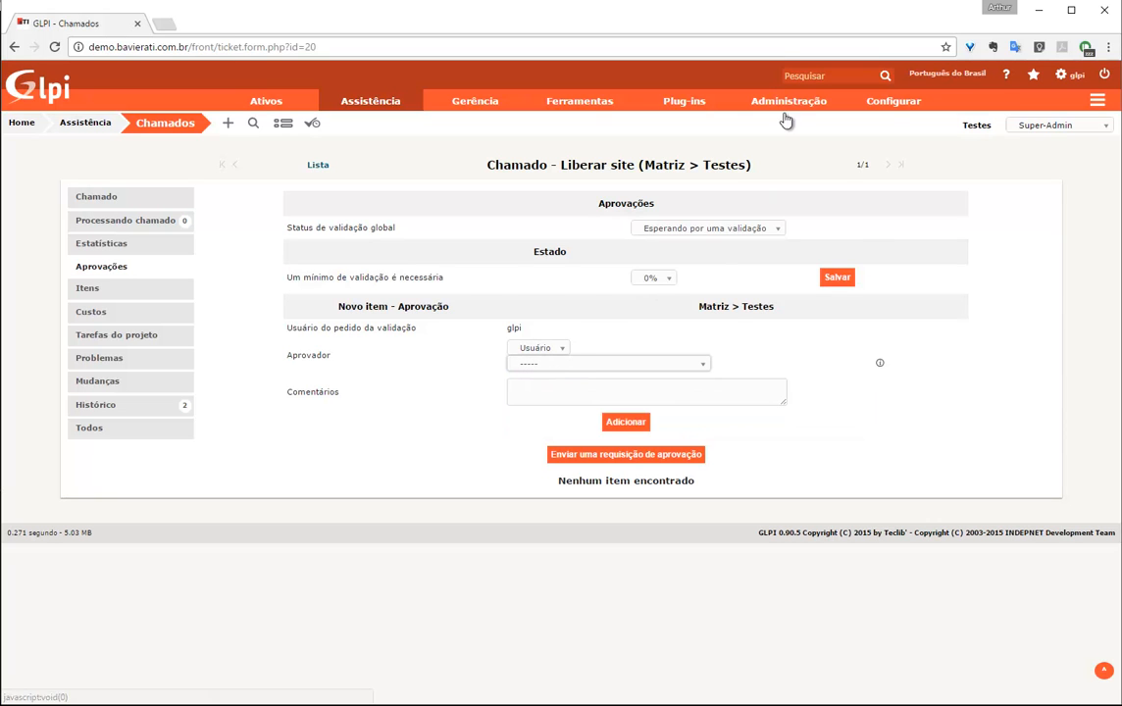
Open the Self-Service profile's Assistência permissions
mouse_move(785, 110)
click(767, 236)
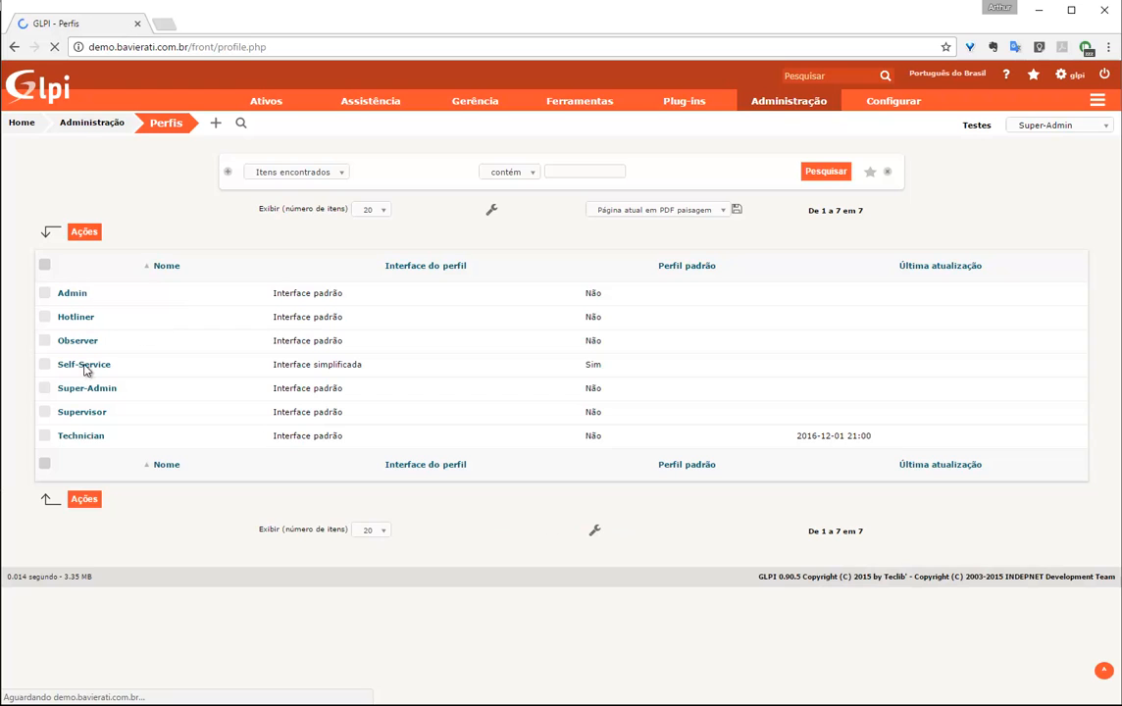
click(85, 367)
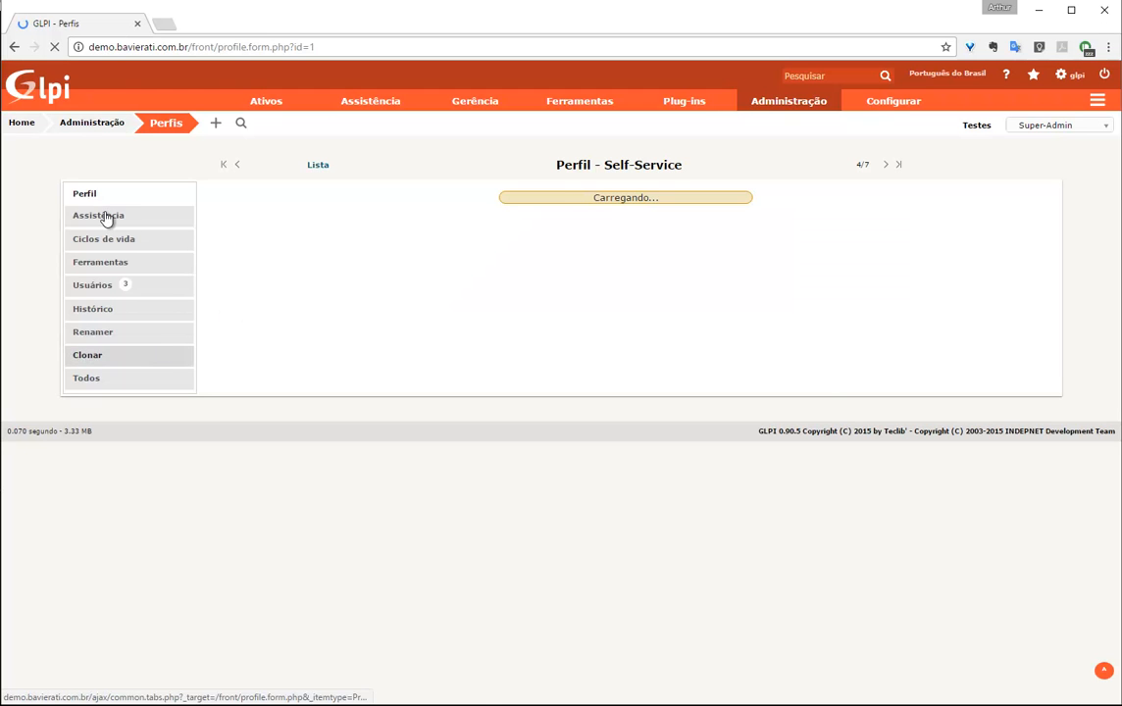
click(105, 218)
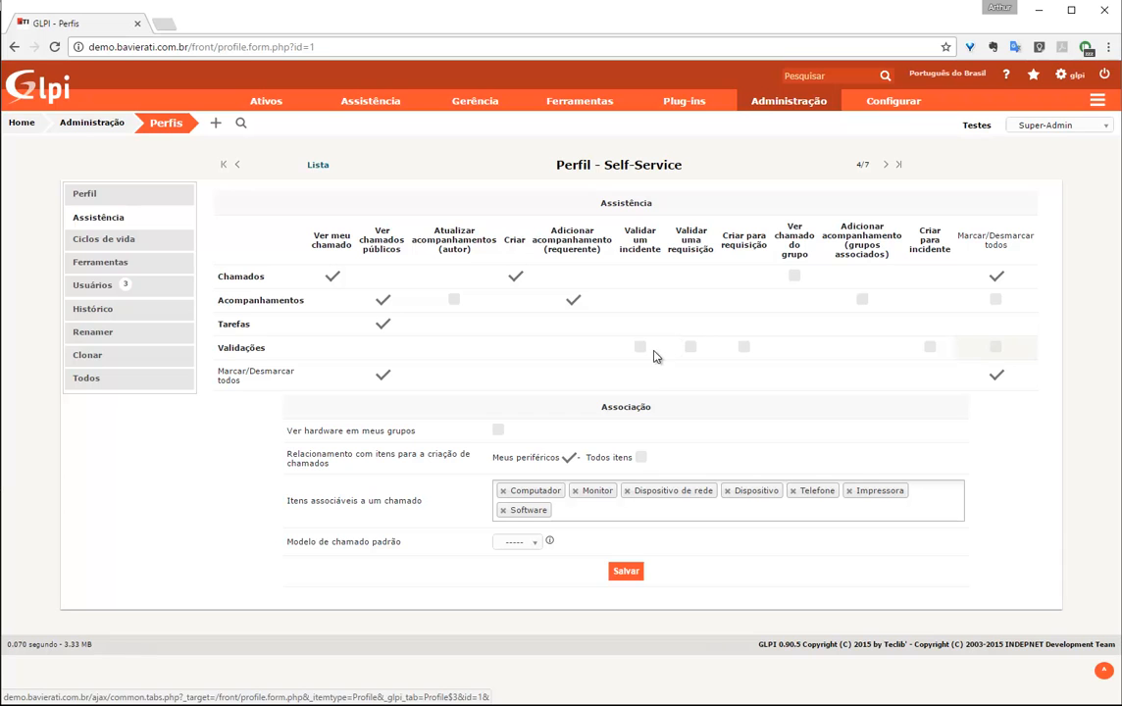
Allow validating incidents and requests, save the profile, and show the ticket list
click(641, 350)
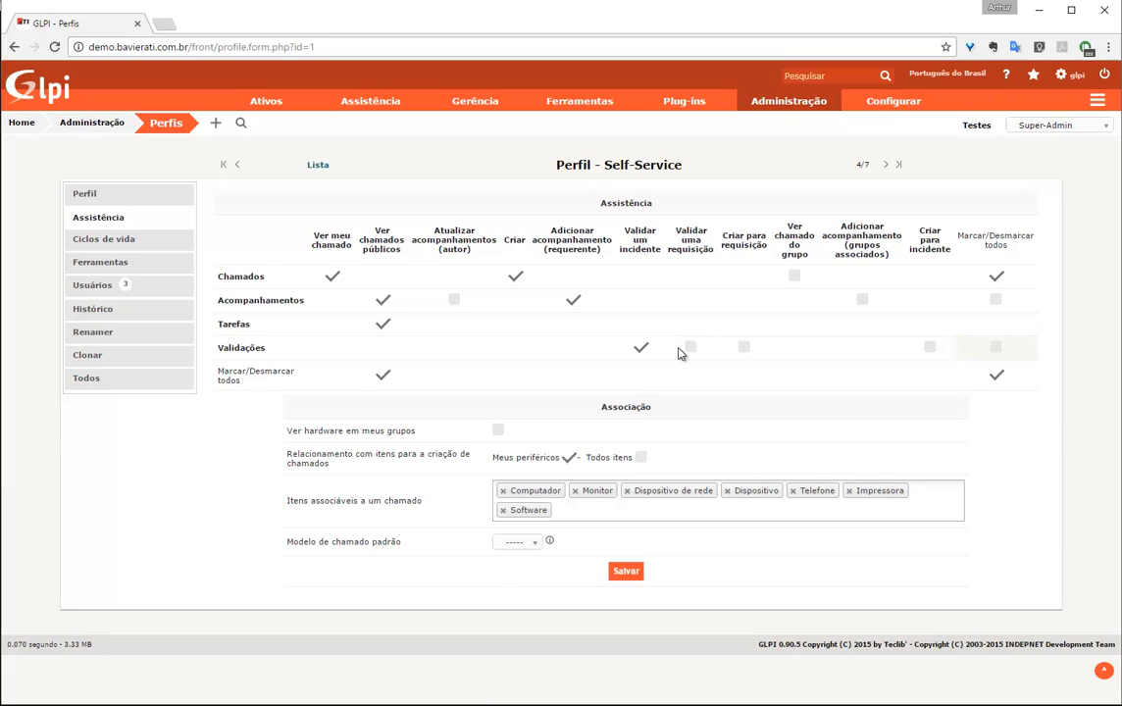
click(688, 350)
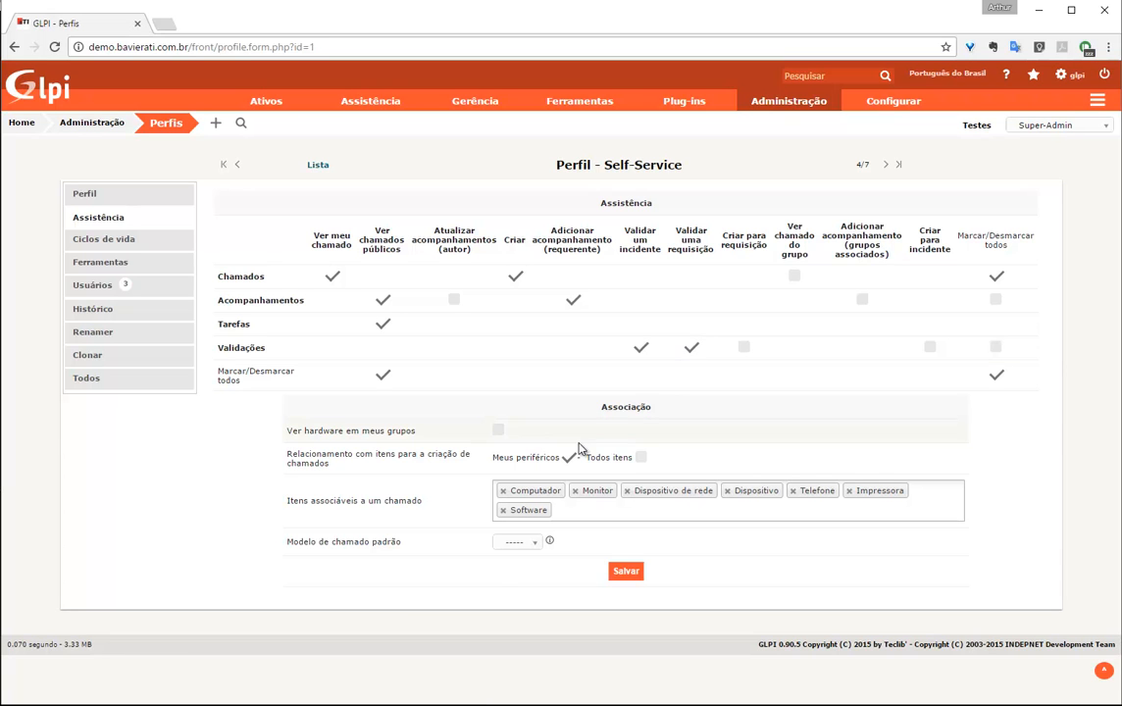
click(628, 573)
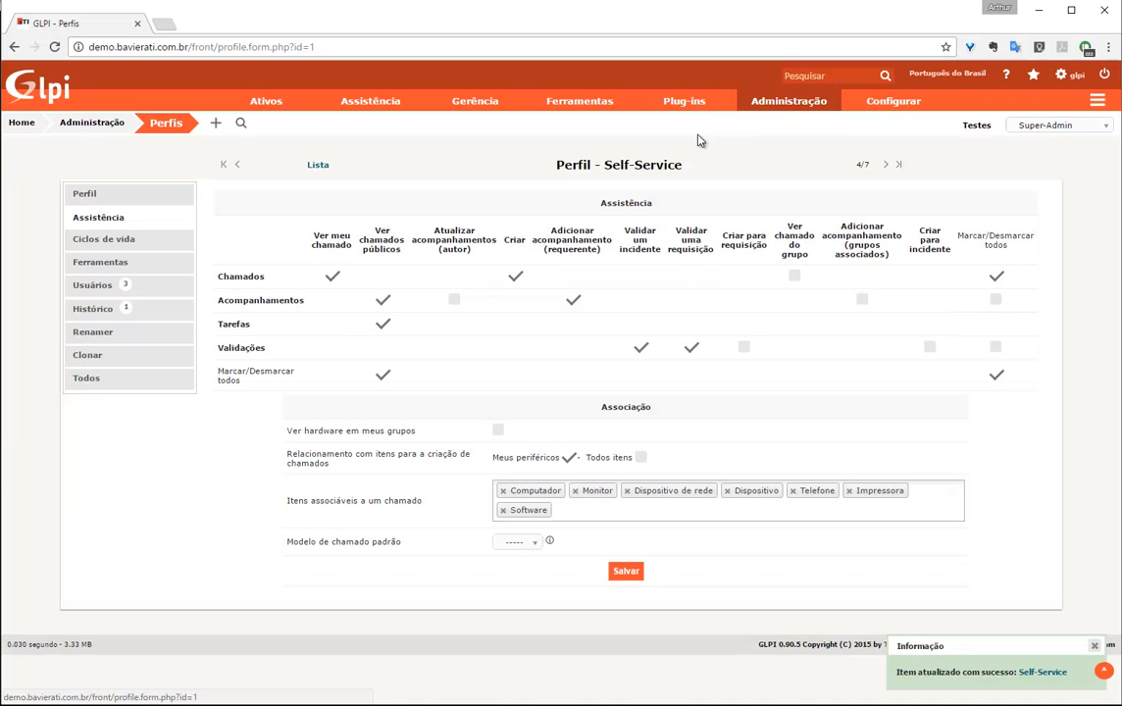
click(350, 126)
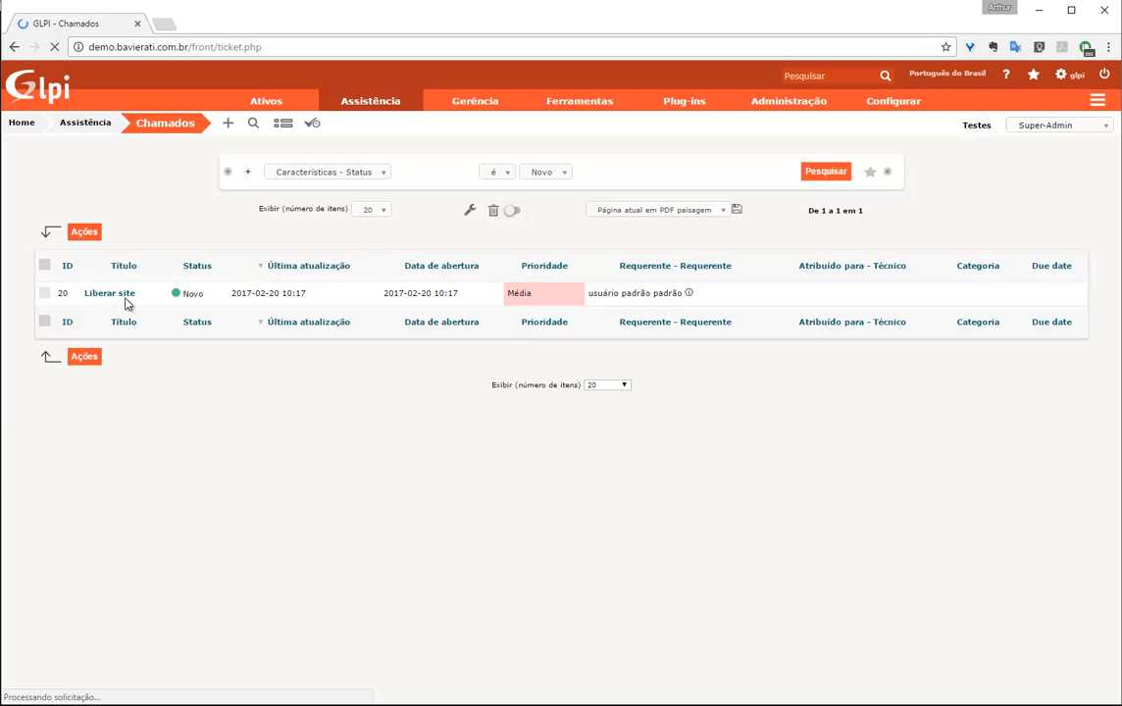
Open the Liberar site ticket and start an approval request with approver type Usuário
click(124, 299)
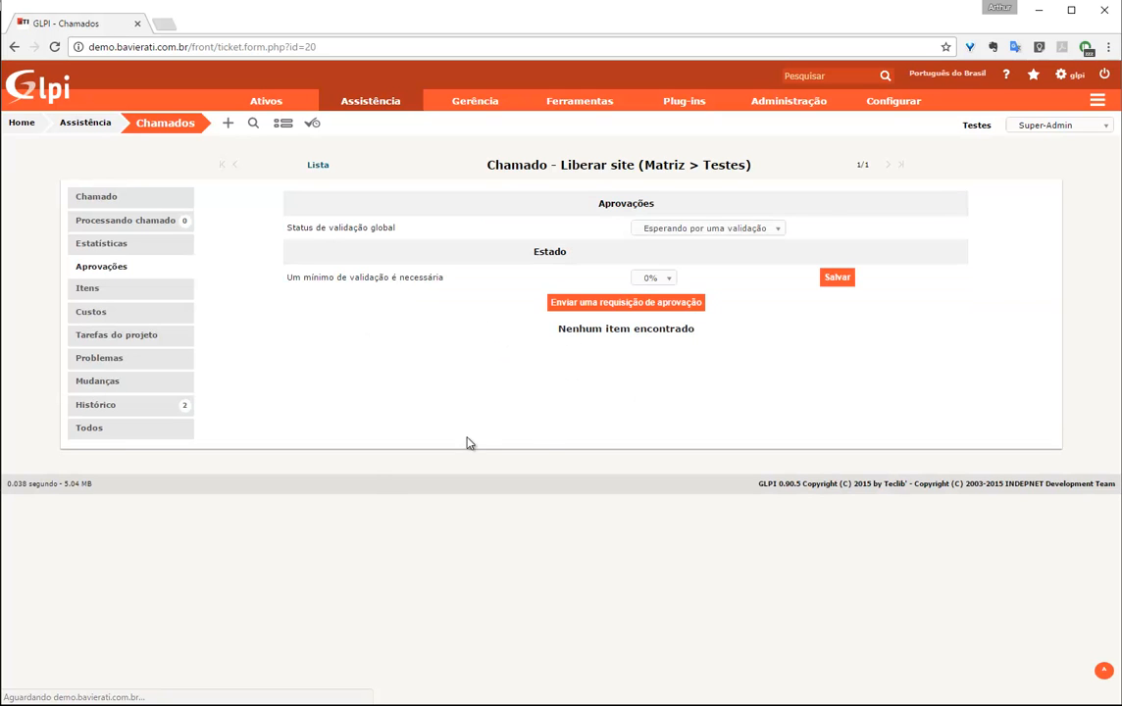
click(644, 303)
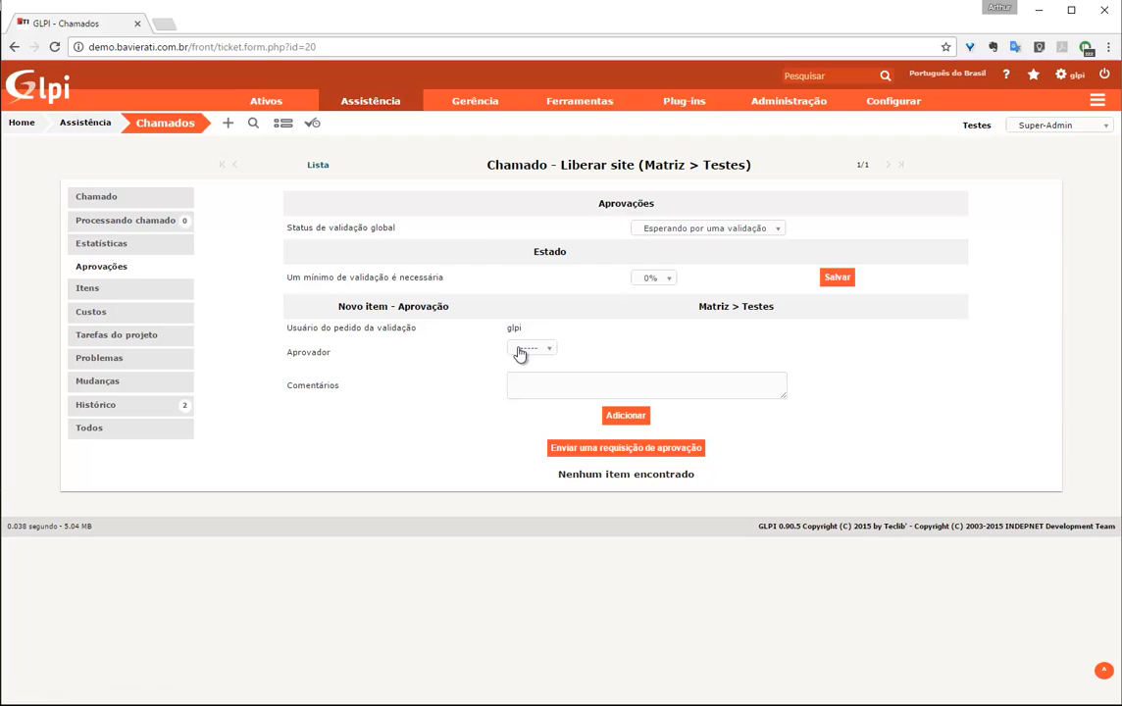
click(529, 348)
click(530, 379)
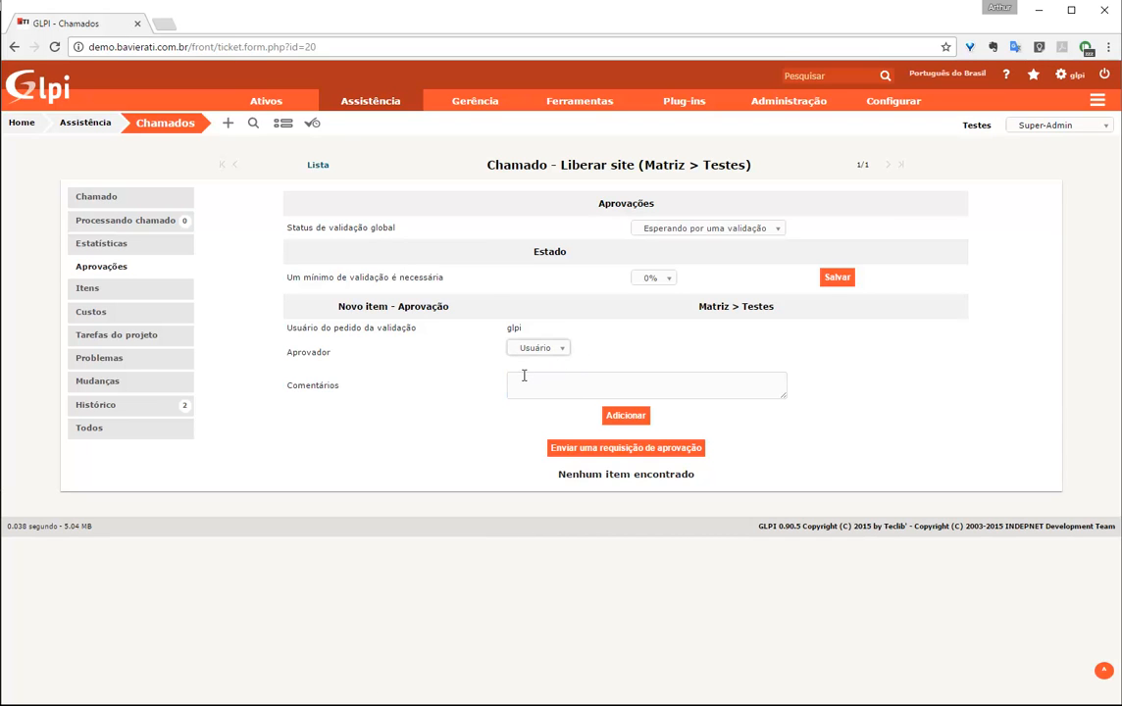
Browse the available approving users and close the list without choosing one
click(553, 350)
click(684, 341)
click(643, 367)
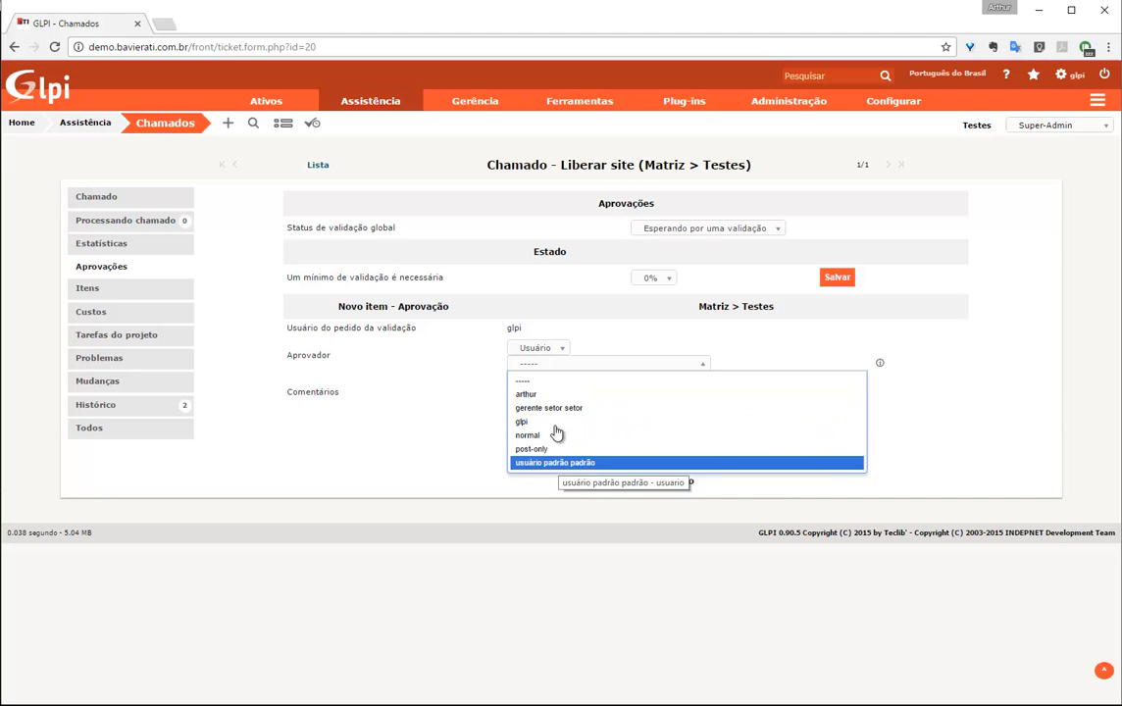
click(415, 441)
In Administração > Perfis, dismiss the bulk Ações window and open the Self-Service profile
mouse_move(768, 108)
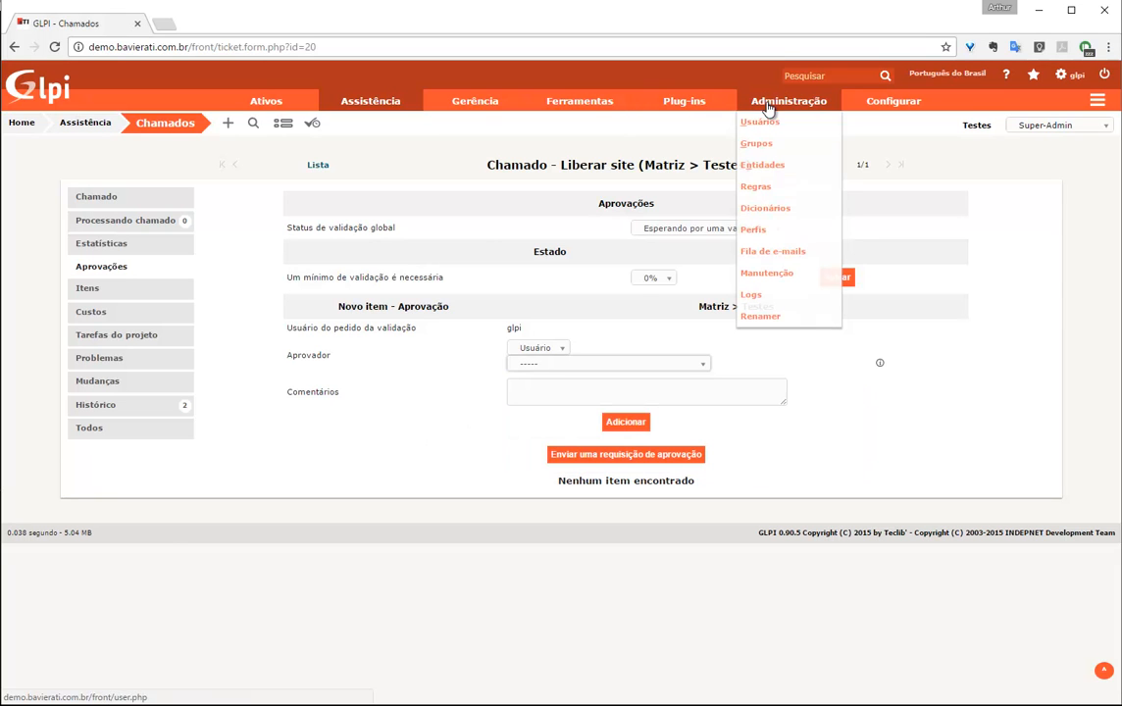
click(766, 234)
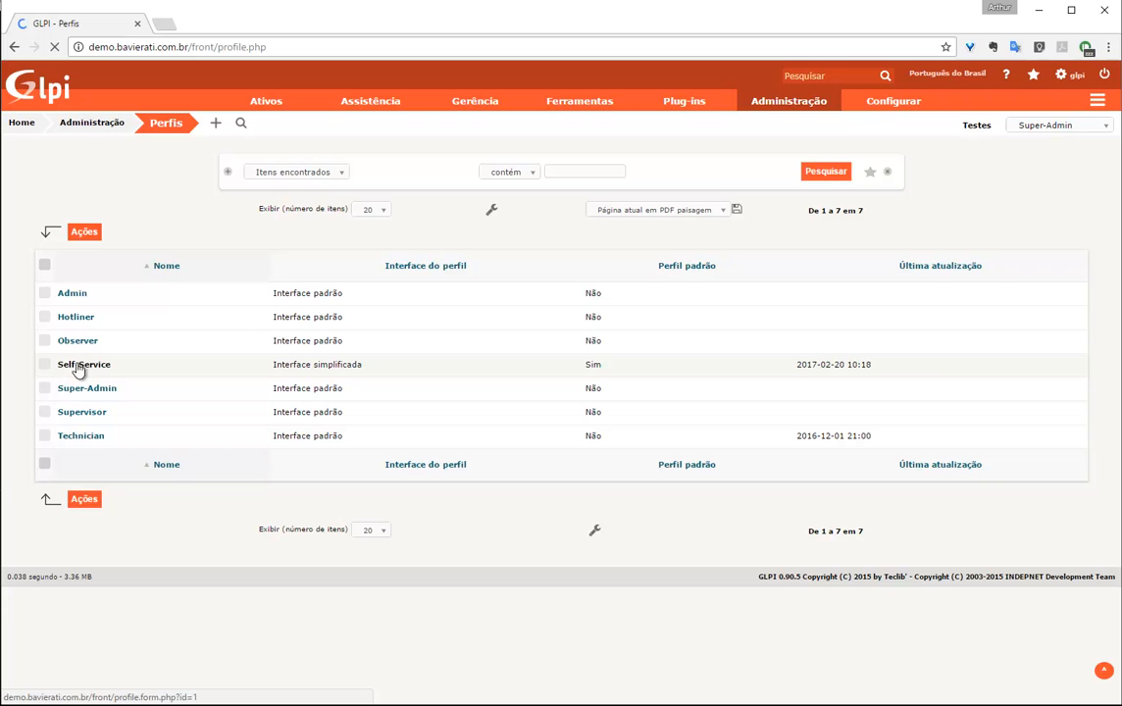
click(46, 364)
click(84, 231)
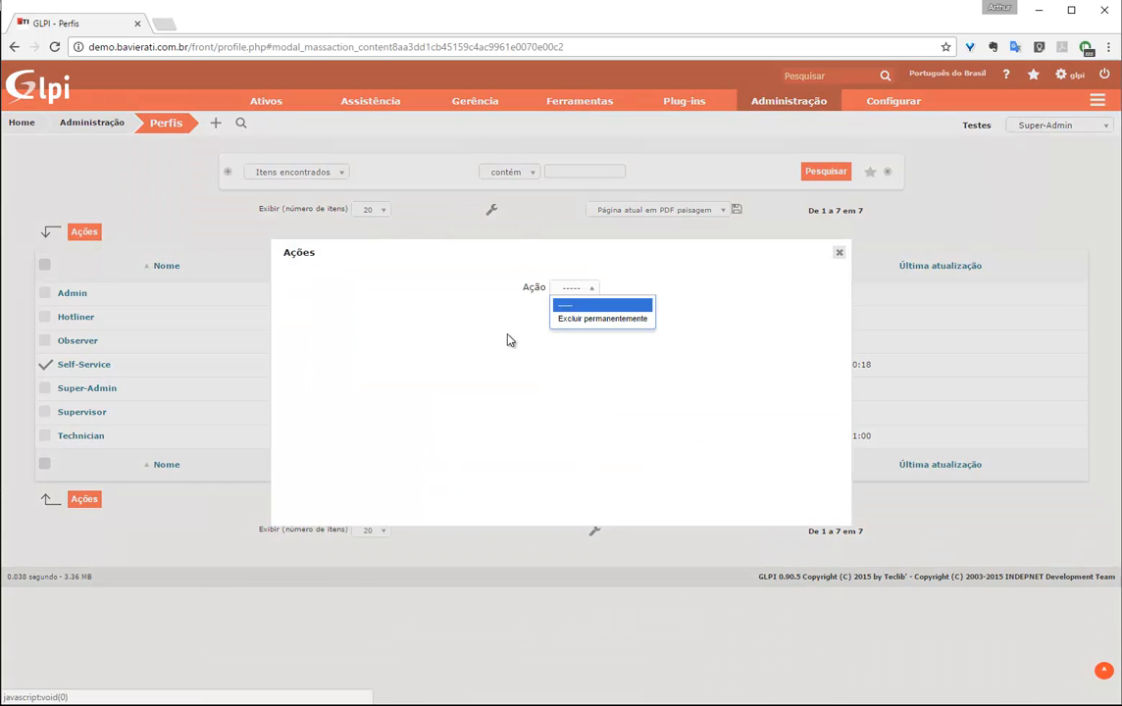
click(208, 355)
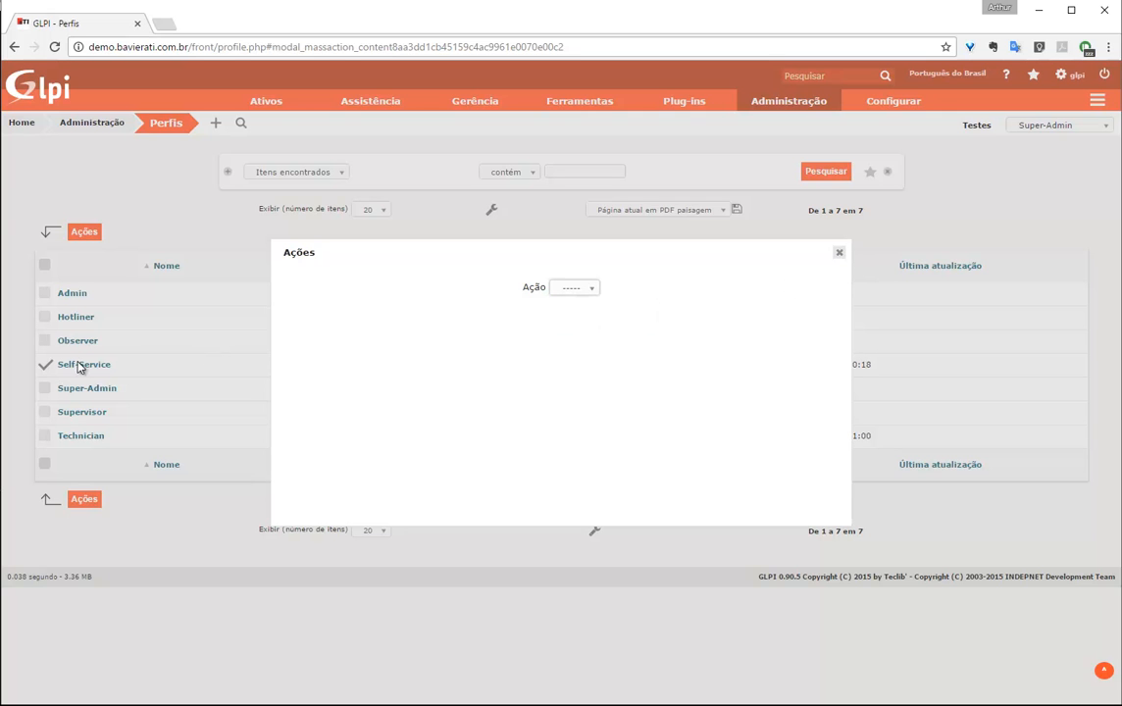
click(838, 253)
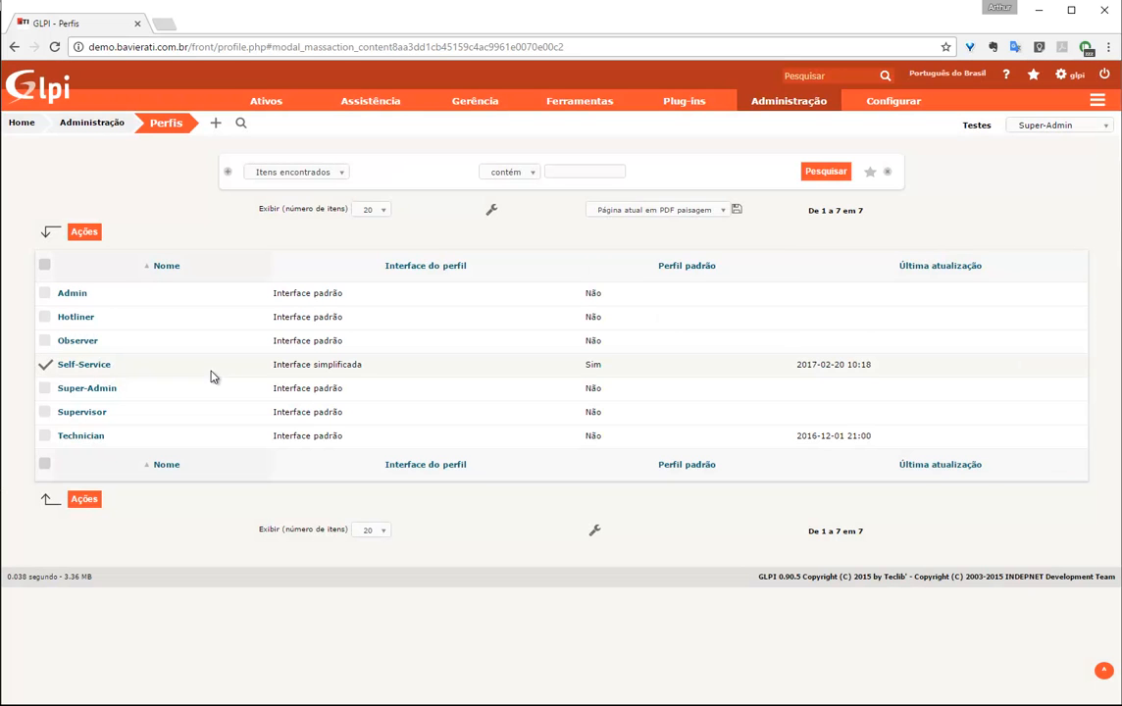
click(97, 369)
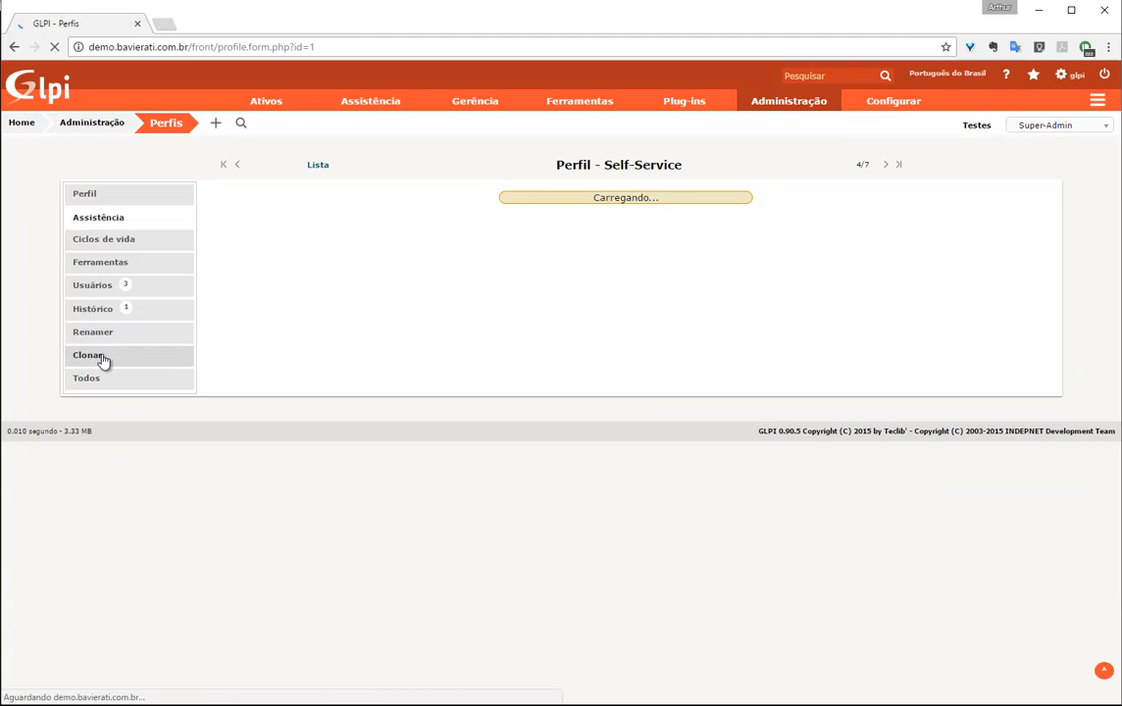
Clone the Self-Service profile under the name 'Self-service - Gerencia'
click(98, 360)
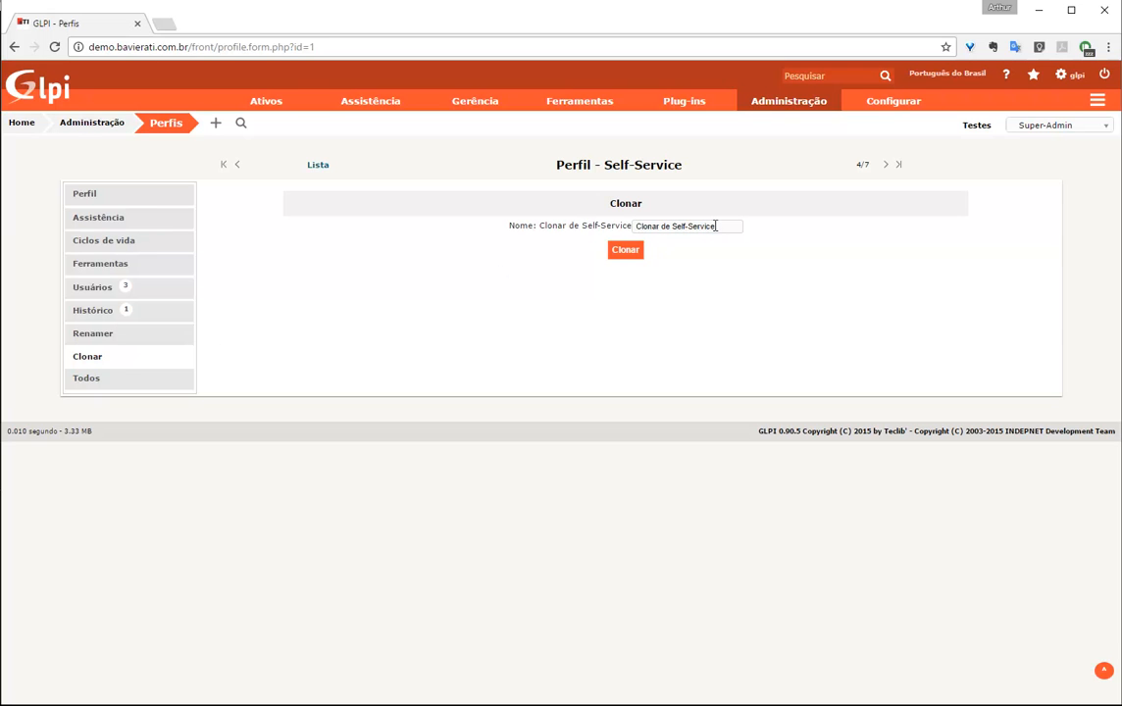
drag(719, 227, 478, 228)
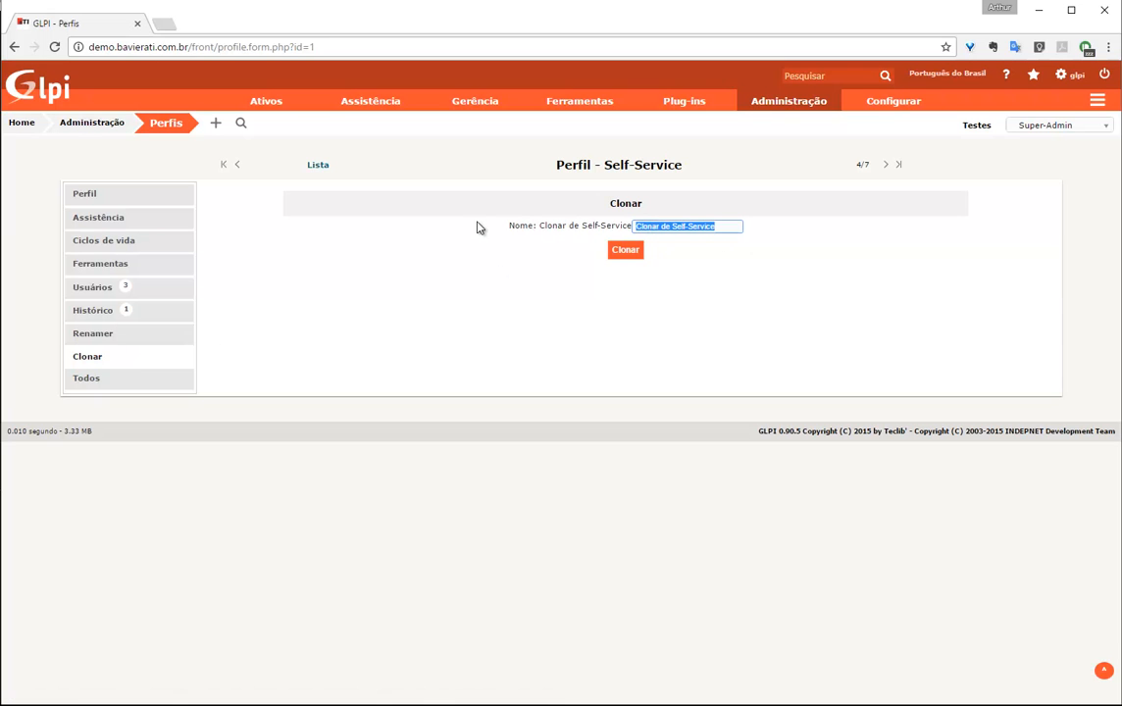
text(elf)
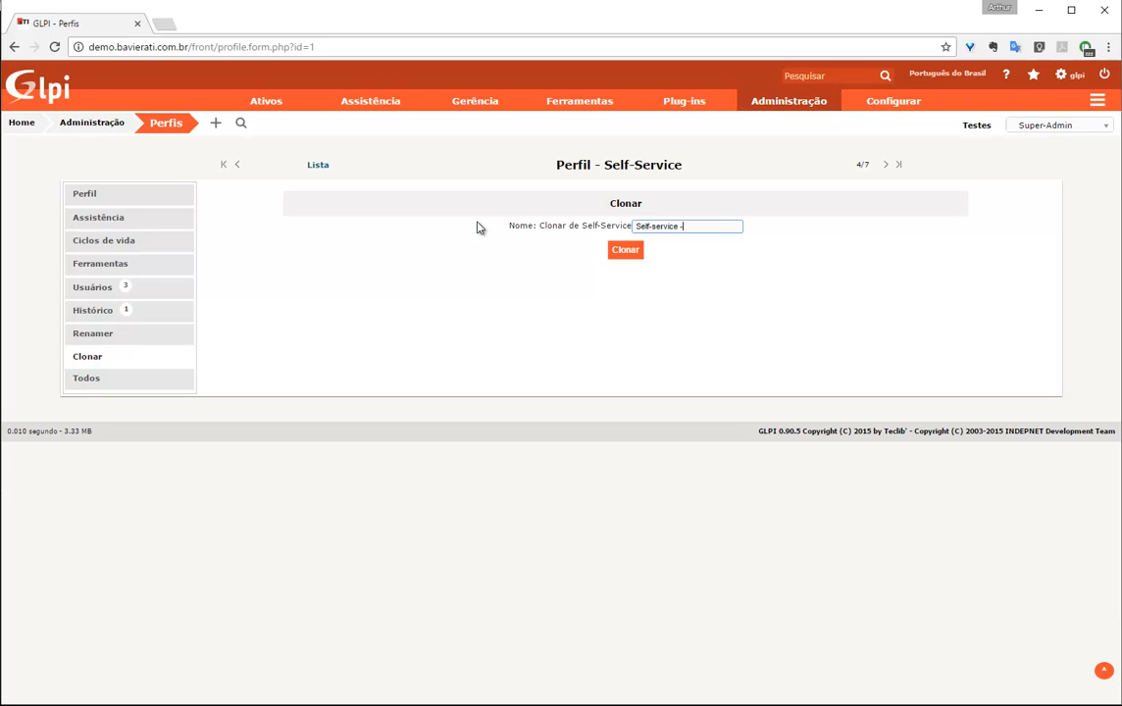
click(626, 249)
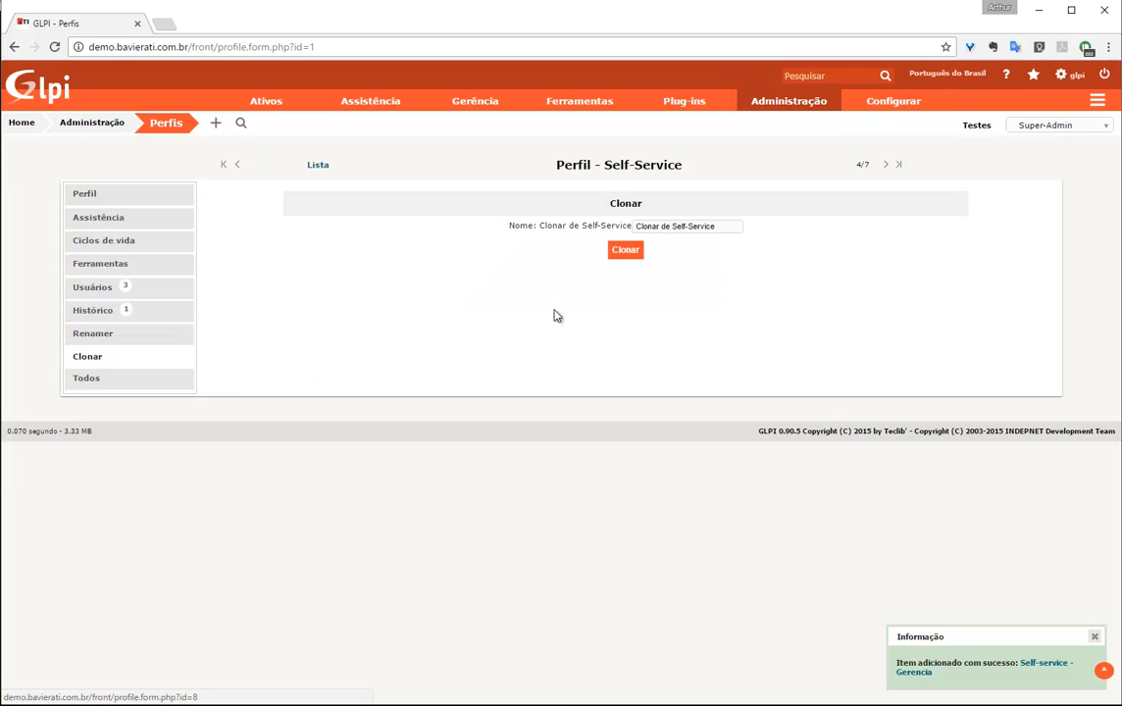
Open the new Self-service - Gerencia profile, confirm its Usuários tab is empty, and view its general settings
click(1026, 663)
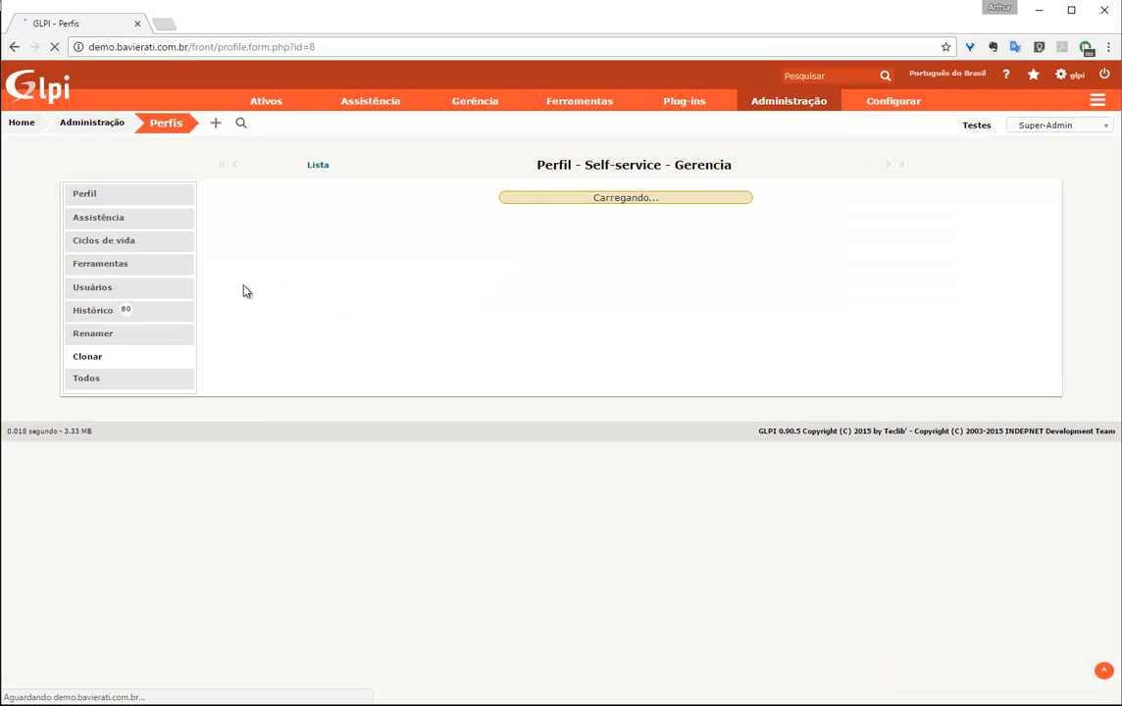
click(134, 288)
drag(568, 253, 686, 255)
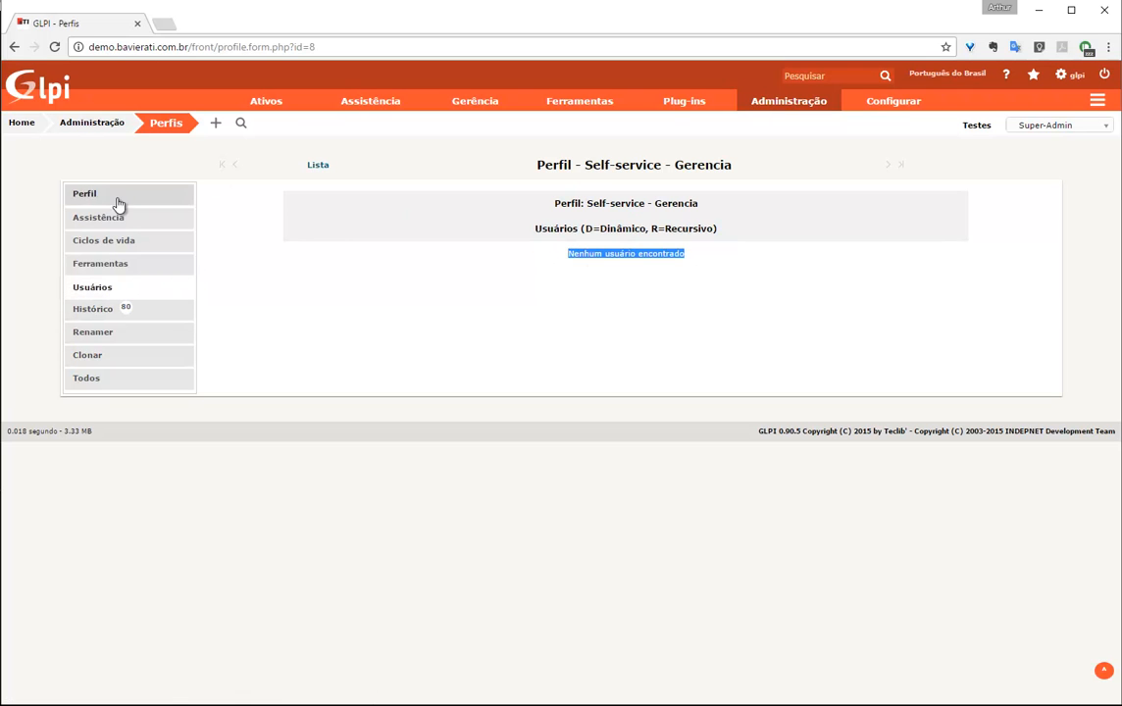
click(116, 196)
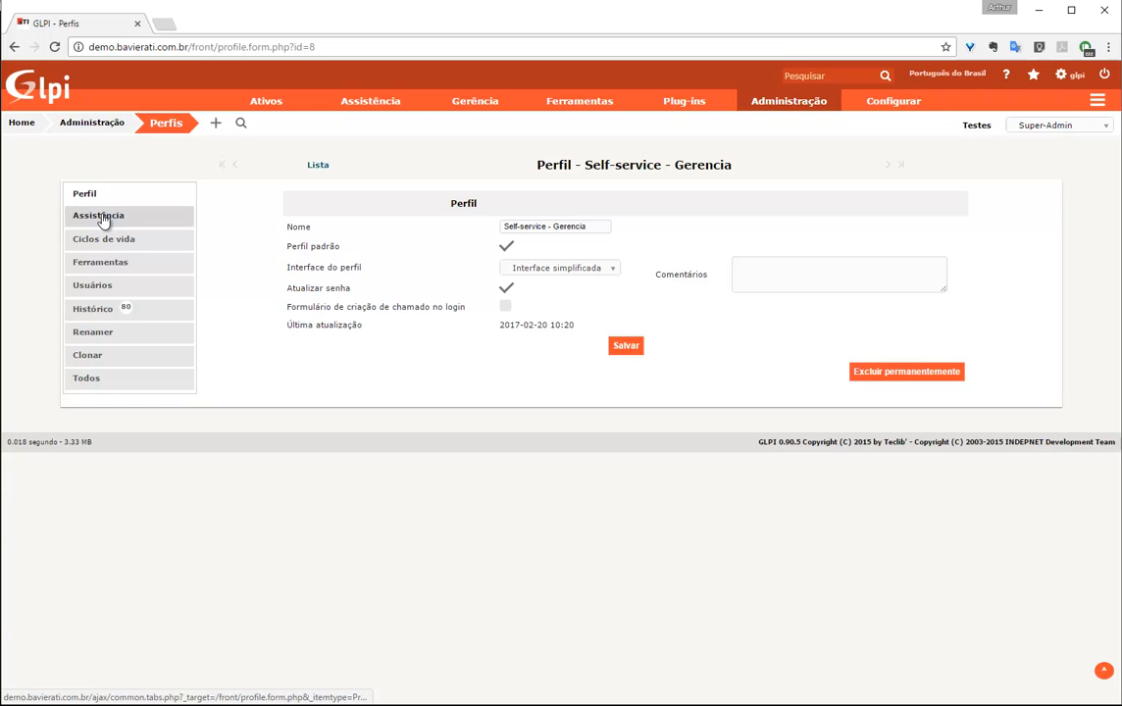
Review the new profile's Assistência, Ciclos de vida and Ferramentas tabs, then return to the profiles list
click(106, 217)
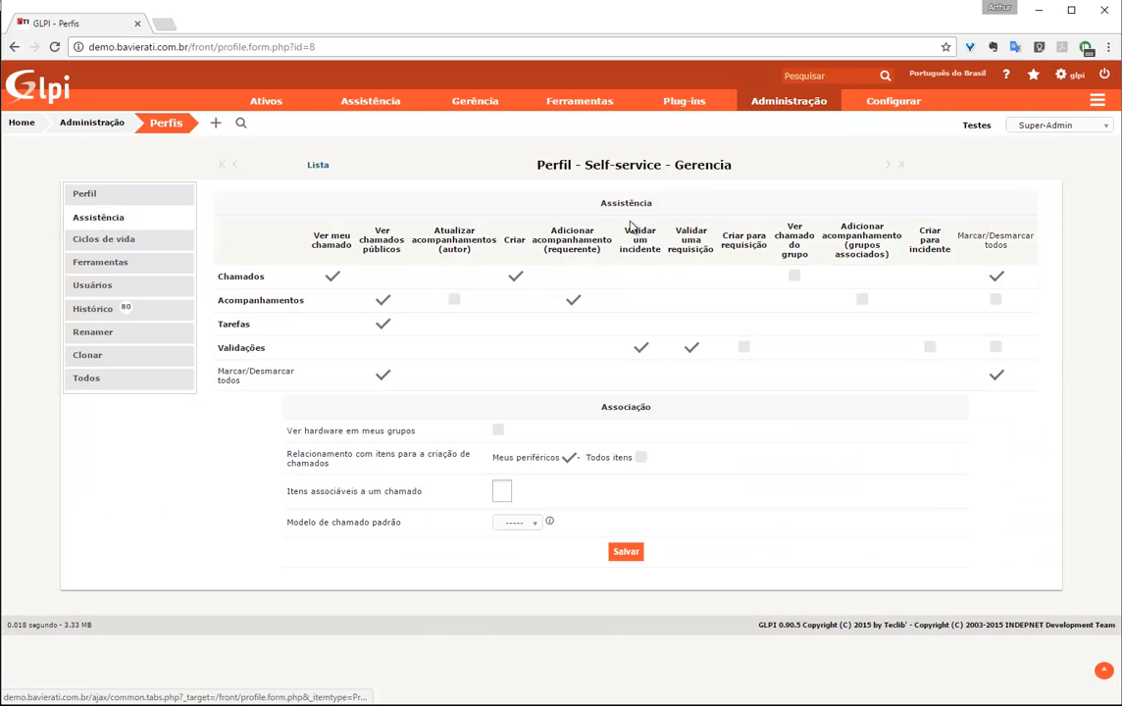
click(150, 244)
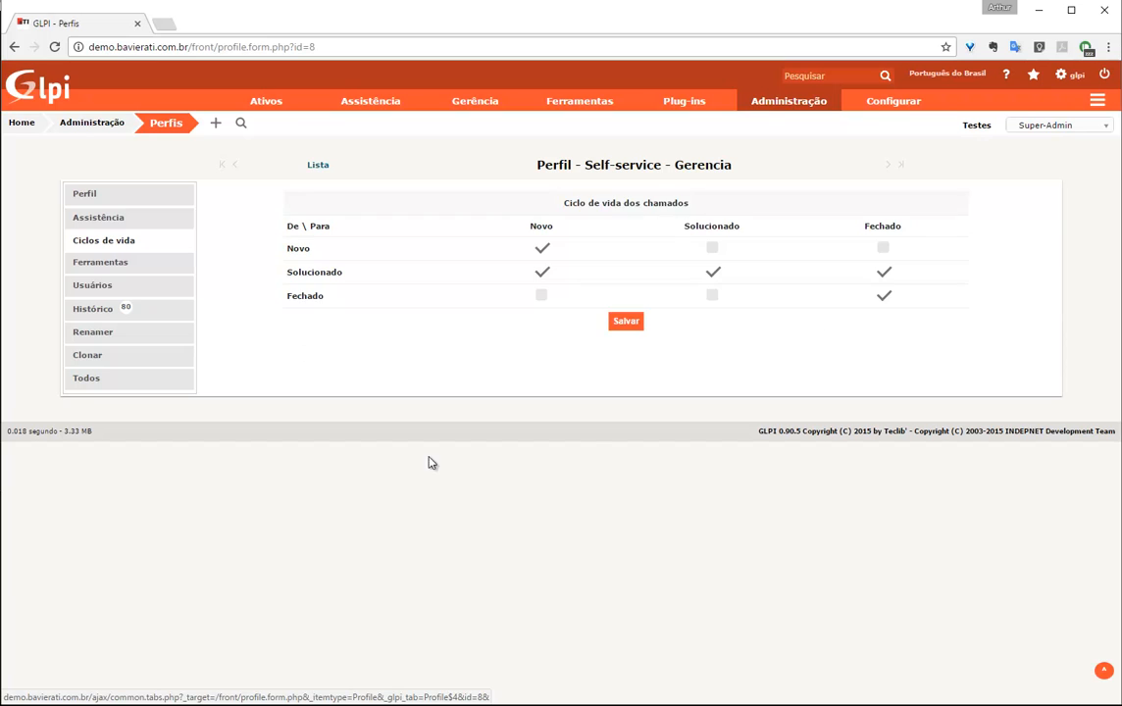
click(96, 263)
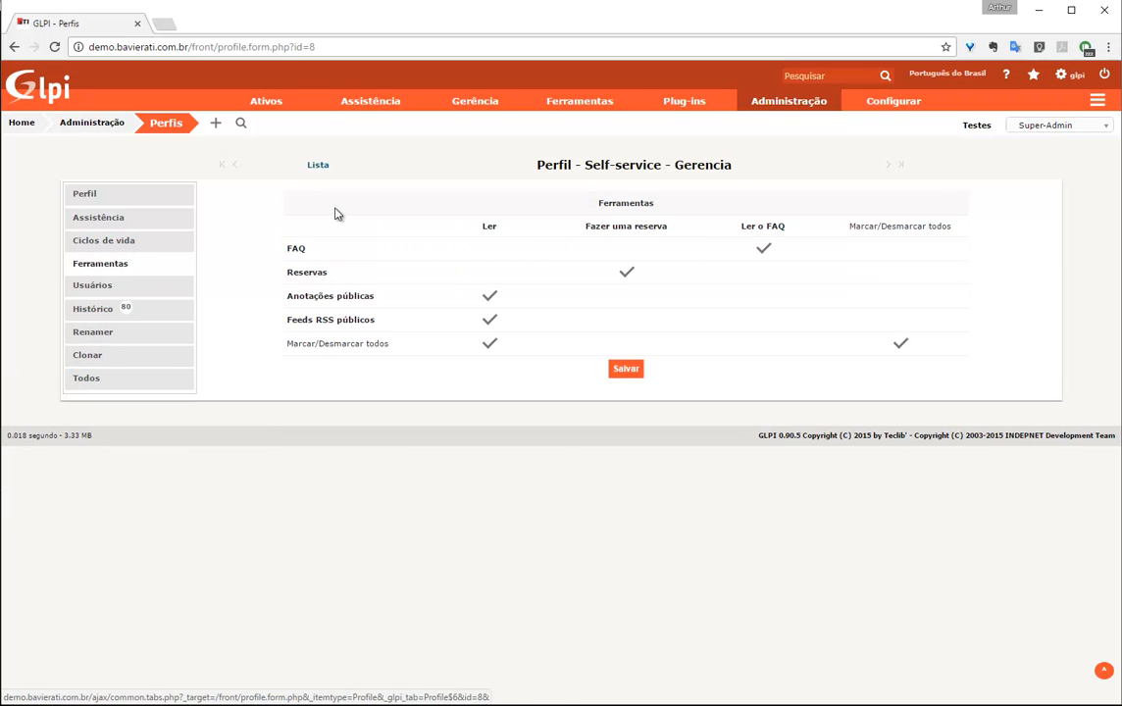
click(314, 167)
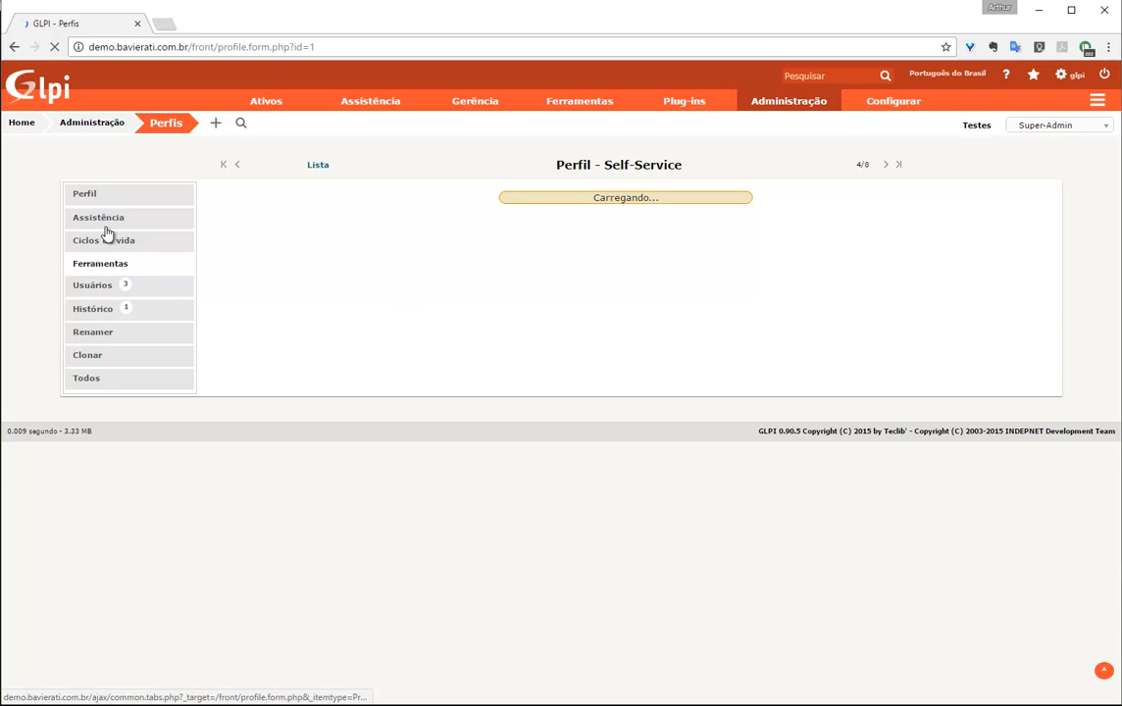
Uncheck Validar um incidente and Validar uma requisição for Self-Service, save, then list users
click(108, 217)
click(642, 349)
click(694, 350)
click(635, 570)
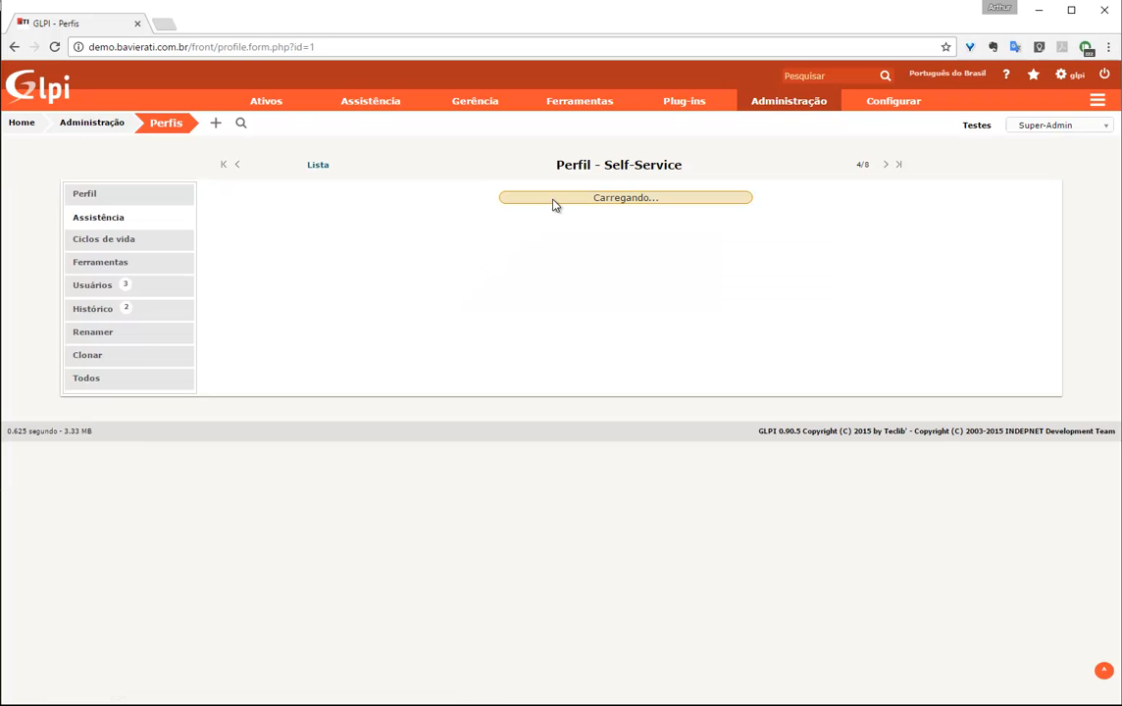
click(772, 122)
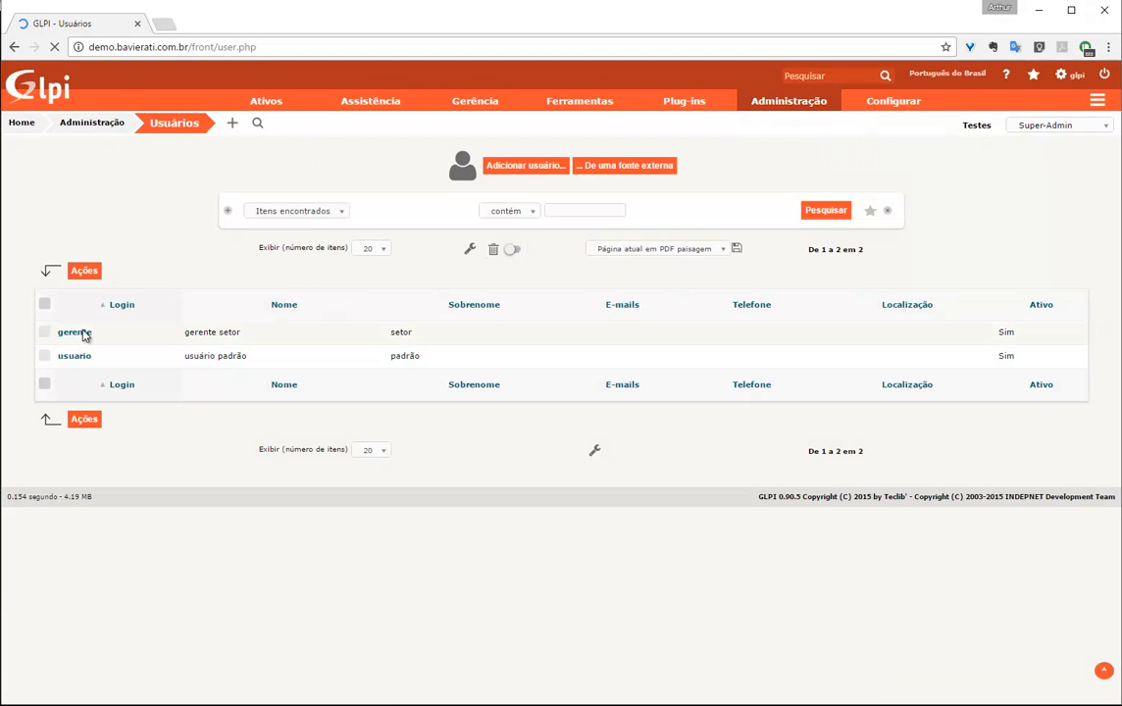
Permanently delete the manager user's existing Matriz > Testes authorization
click(82, 337)
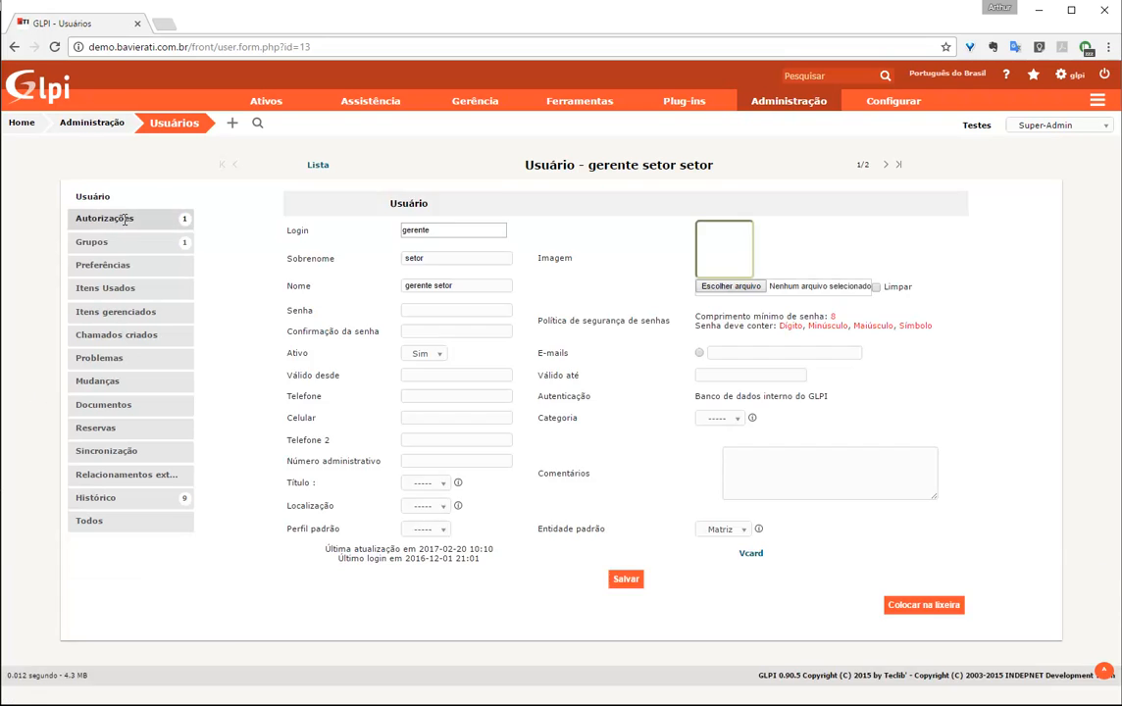
click(124, 225)
click(292, 323)
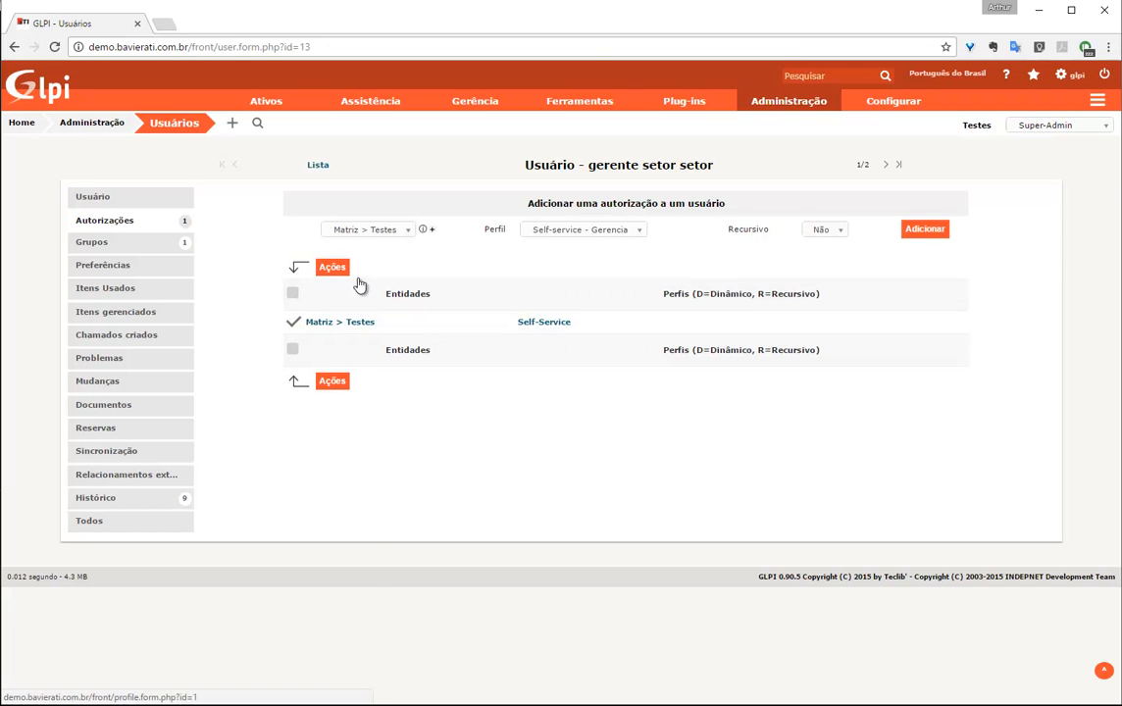
click(333, 271)
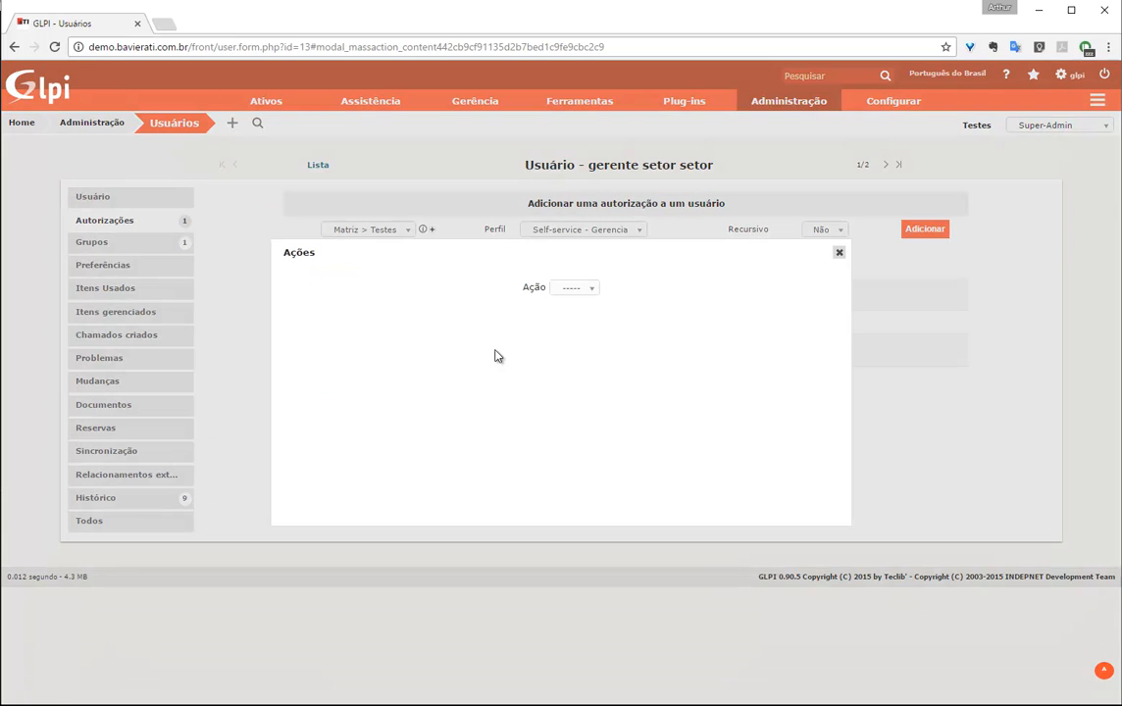
click(575, 288)
click(579, 320)
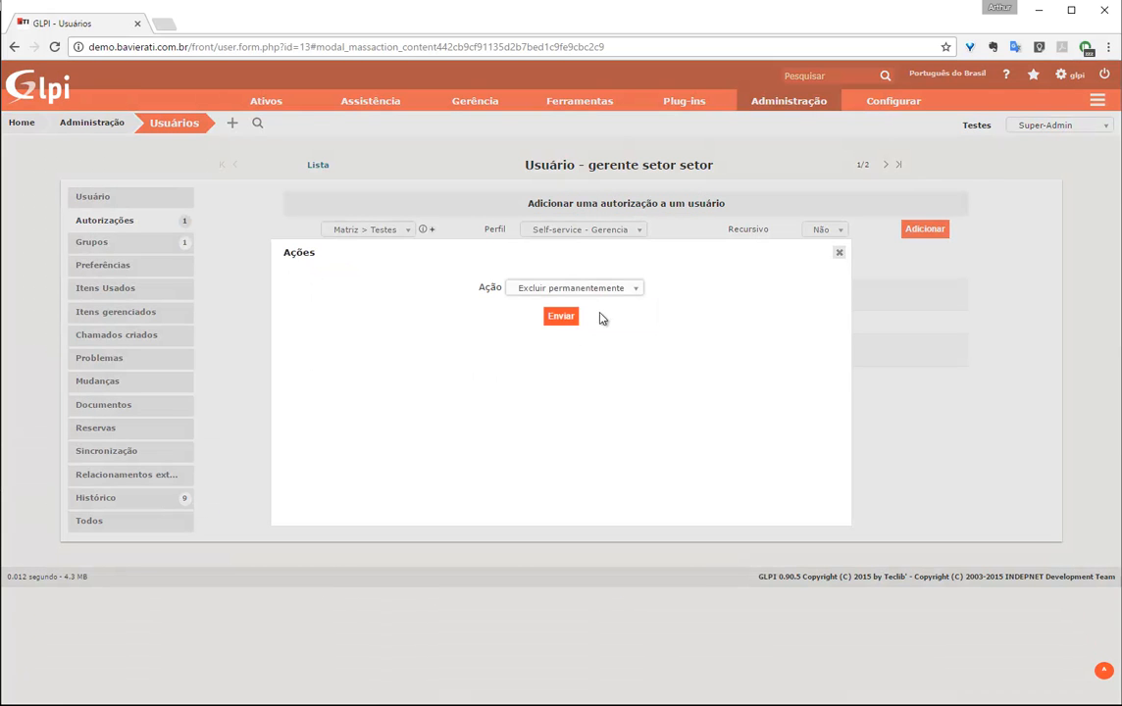
click(561, 316)
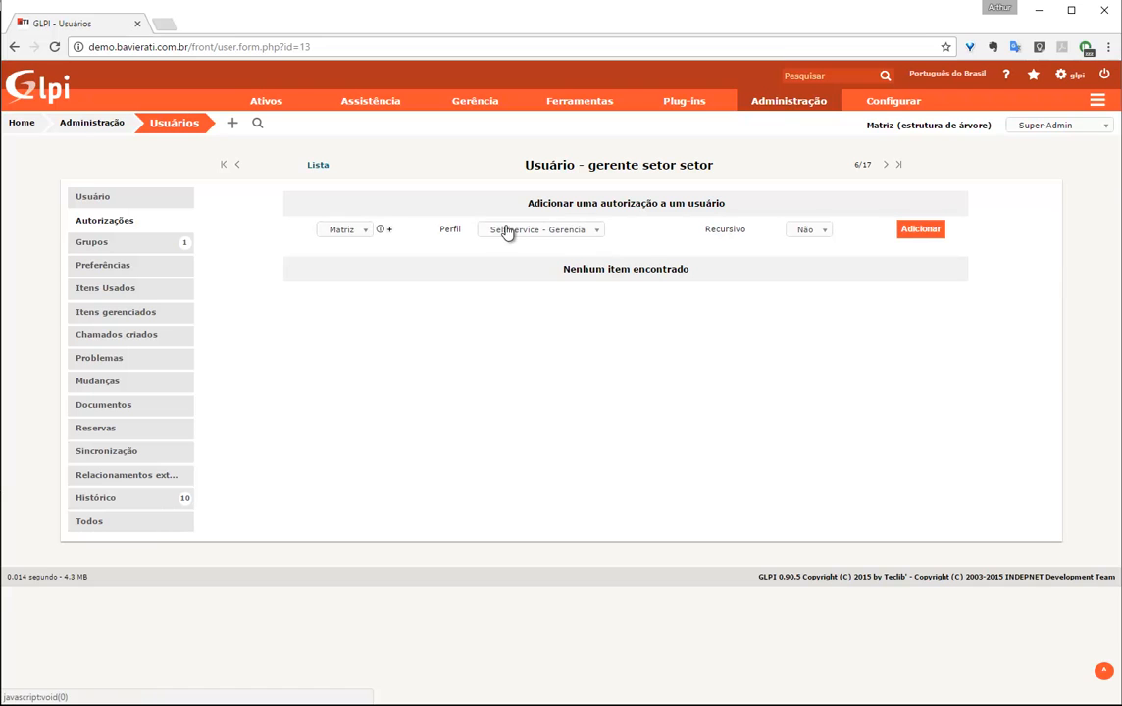
Add an authorization with entity Testes and profile Self-service - Gerencia
click(342, 231)
click(349, 302)
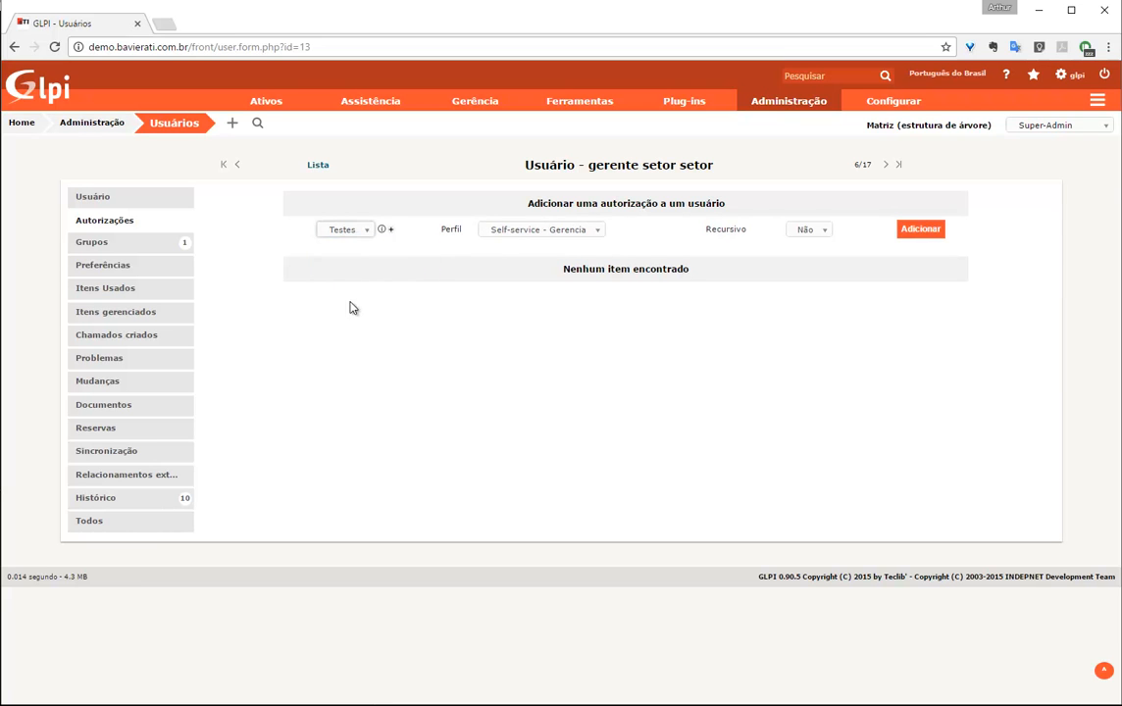
click(513, 231)
click(525, 315)
click(920, 232)
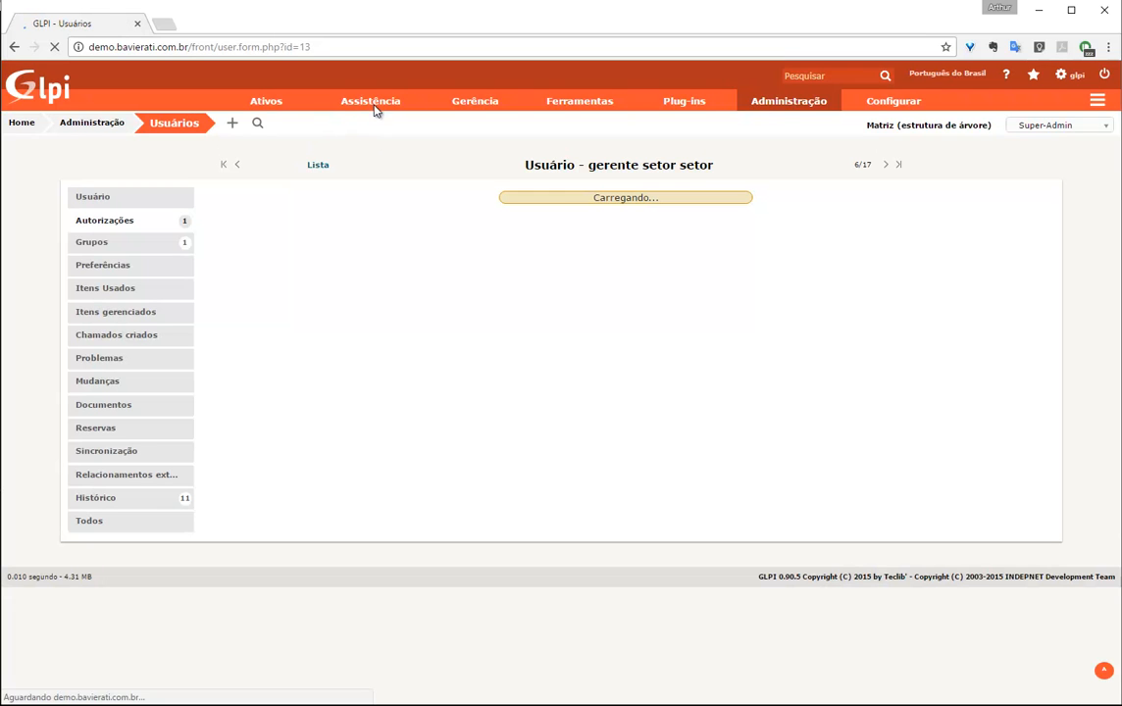
From the ticket list, switch the active entity to Testes so only Liberar site shows
click(367, 123)
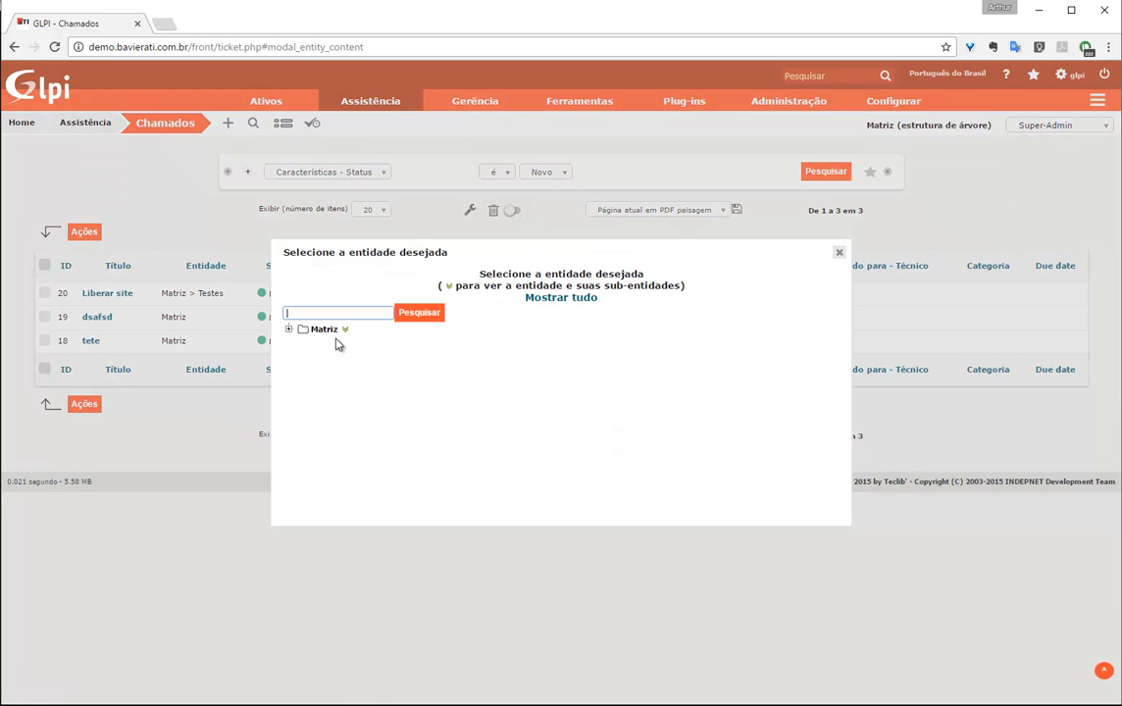
click(351, 312)
text(teste)
click(427, 316)
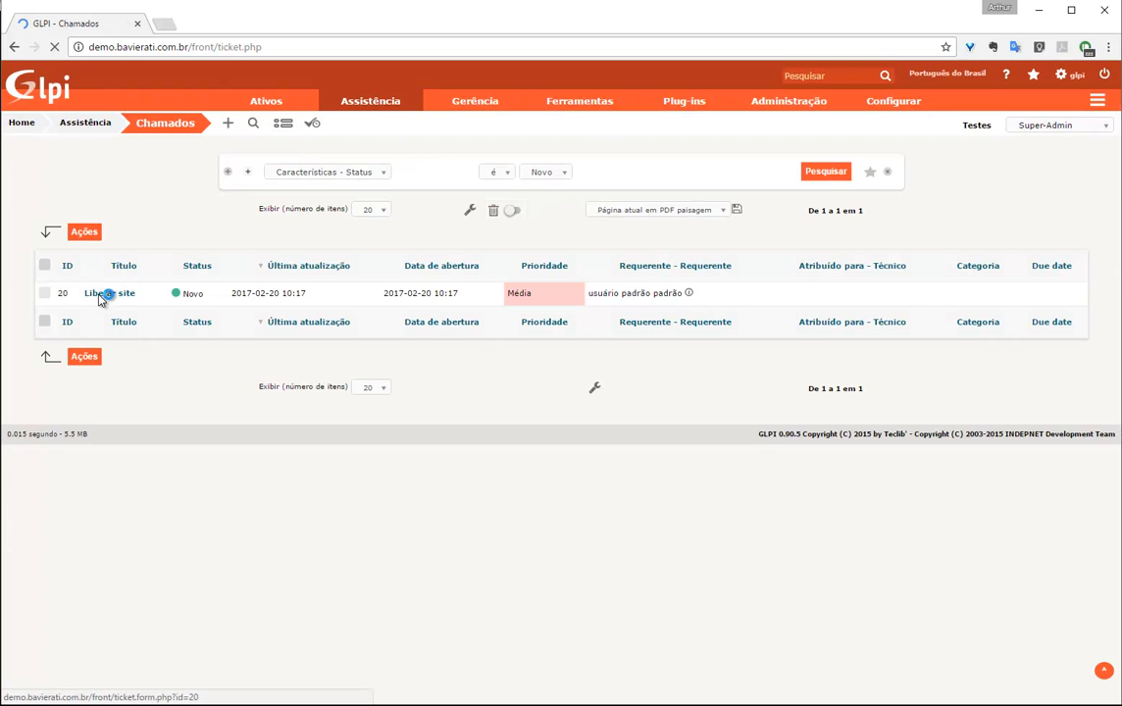
Open the Liberar site ticket, start then abandon an approval request, and return to its main form
click(99, 294)
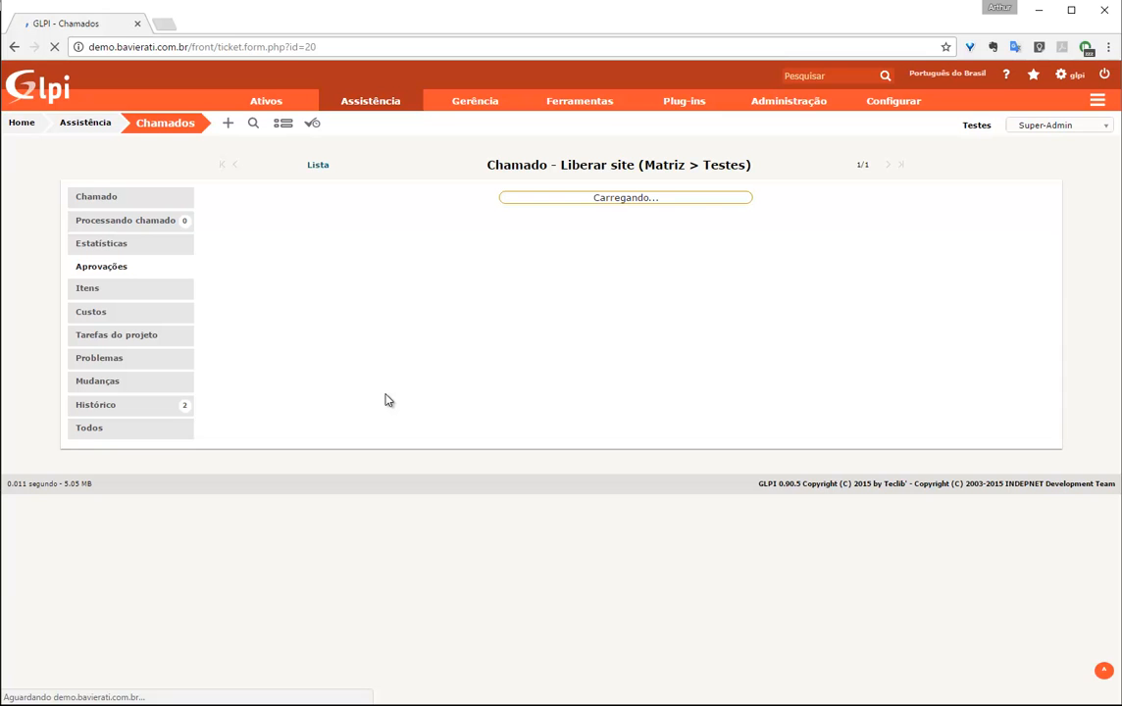
click(613, 305)
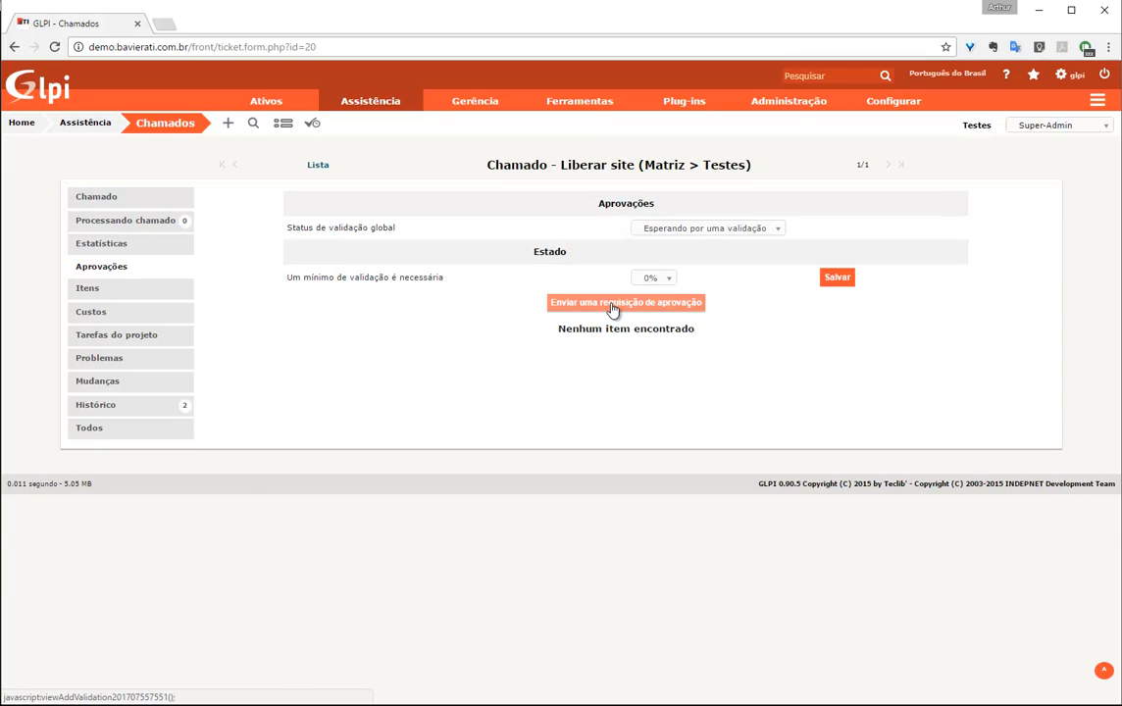
click(525, 354)
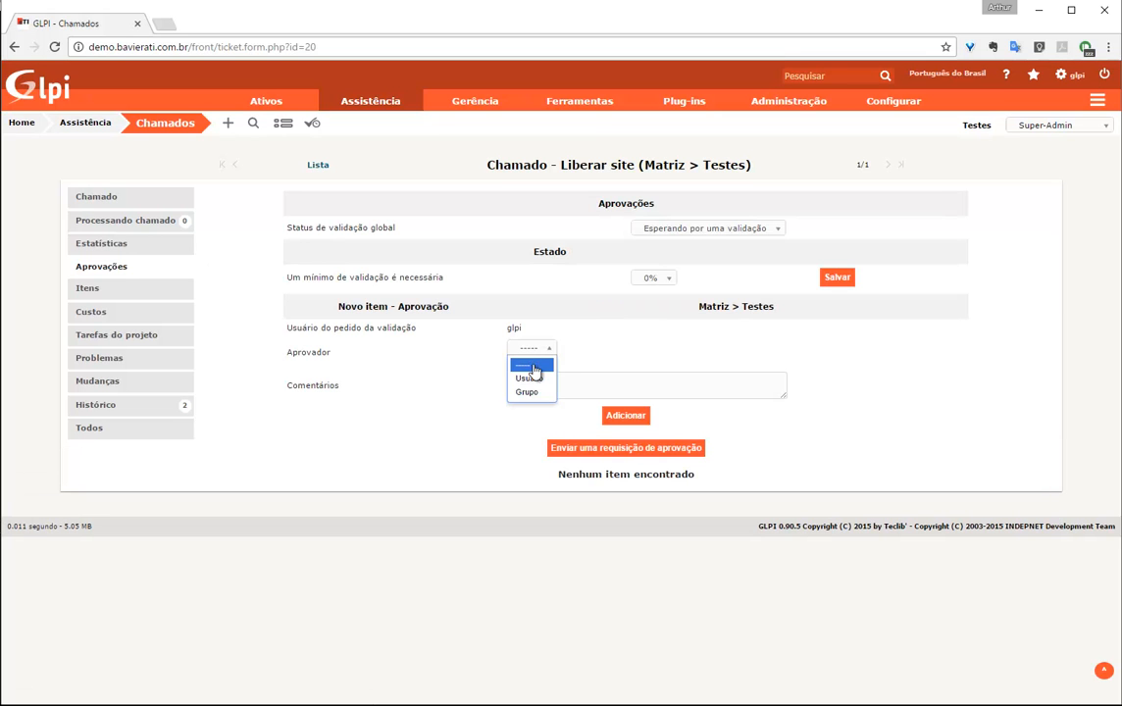
click(535, 379)
click(589, 366)
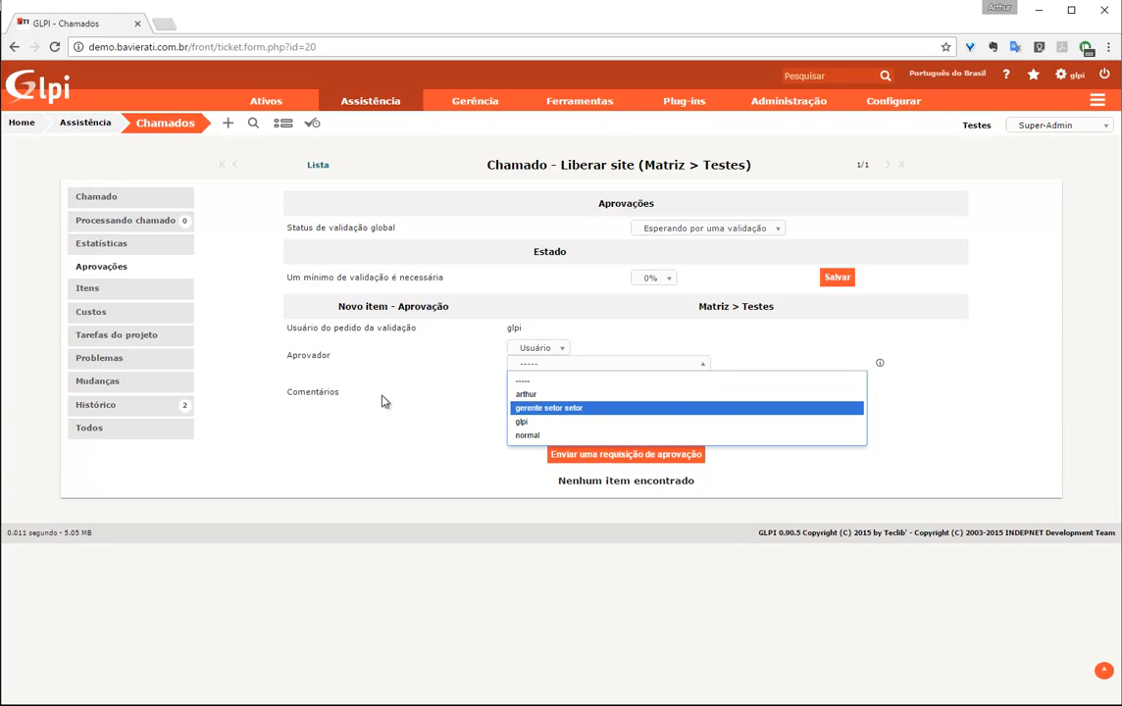
click(400, 421)
click(119, 197)
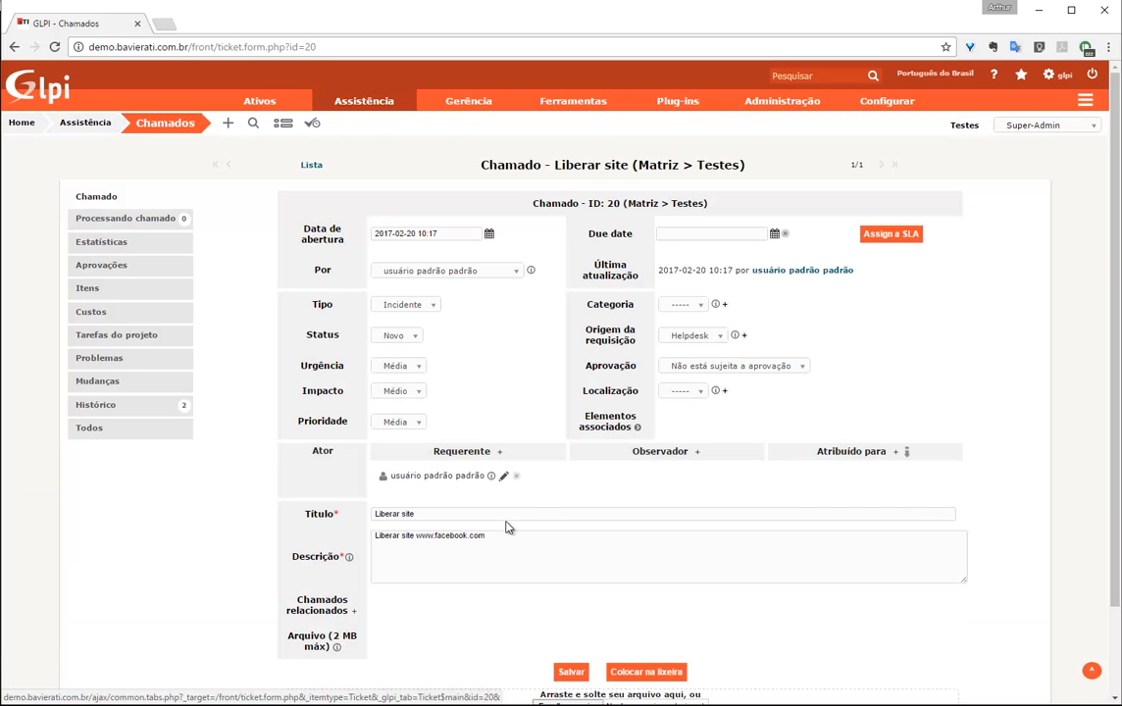
Add the manager user as an observer of ticket 20
click(698, 451)
click(602, 479)
click(609, 511)
click(651, 498)
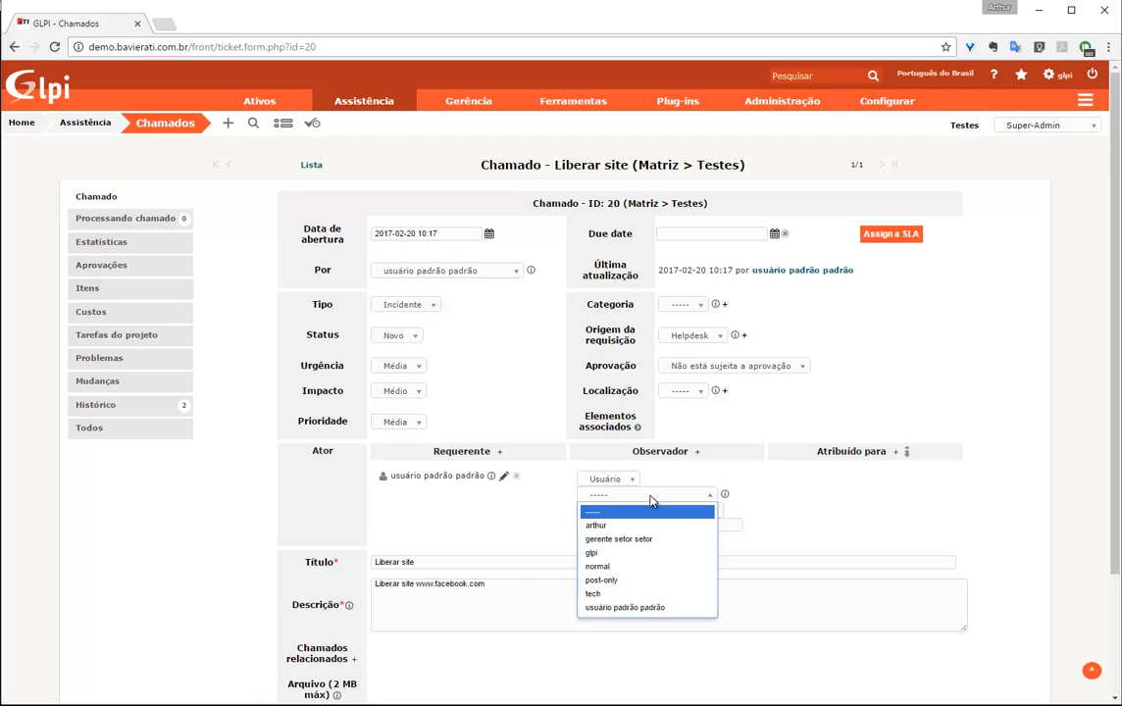
click(643, 539)
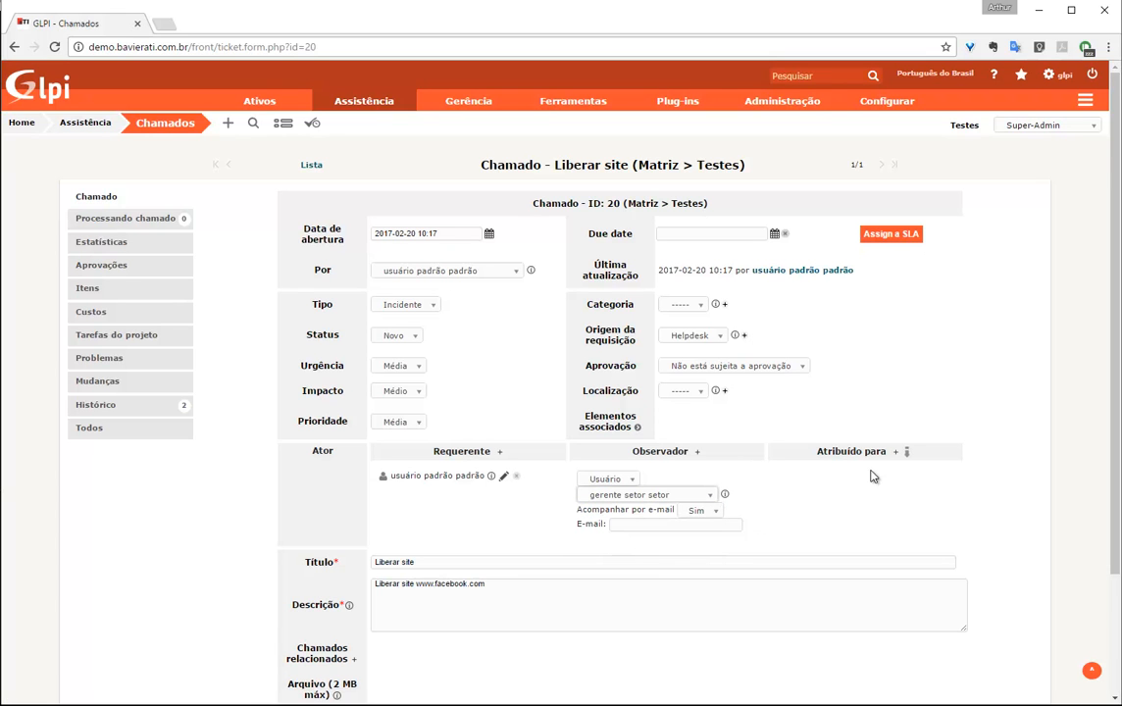
Assign ticket 20 to the administrator account and save the changes
scroll(439, 579, down, 2)
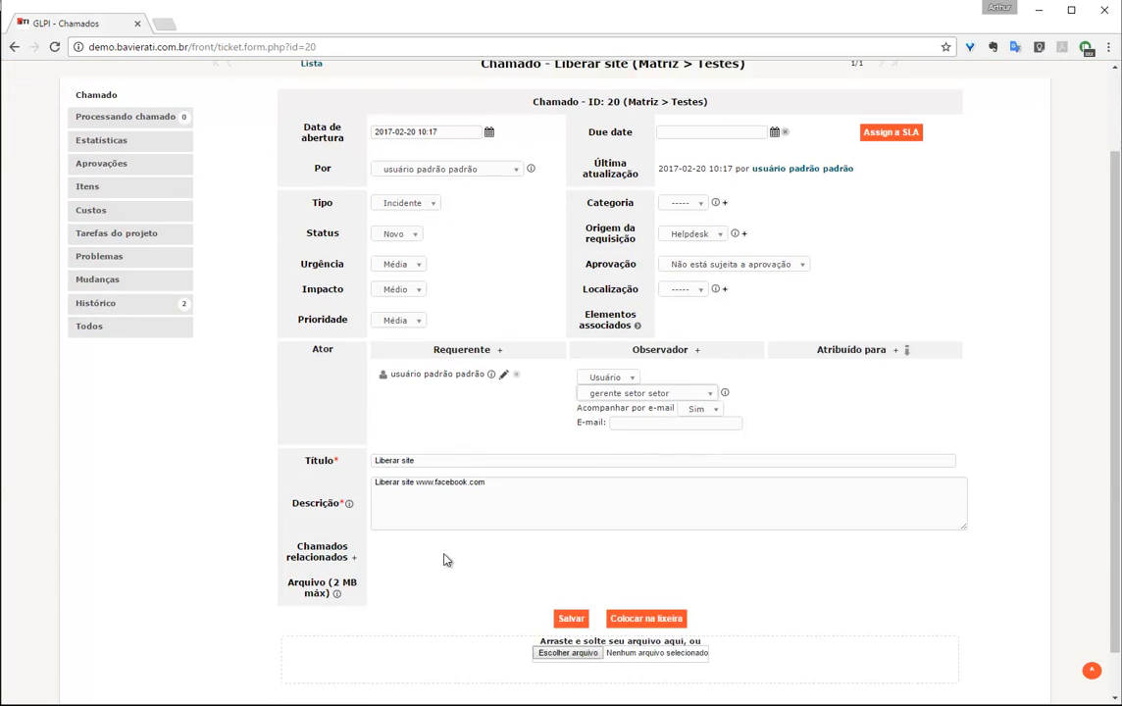
click(899, 301)
click(796, 335)
click(805, 356)
click(852, 344)
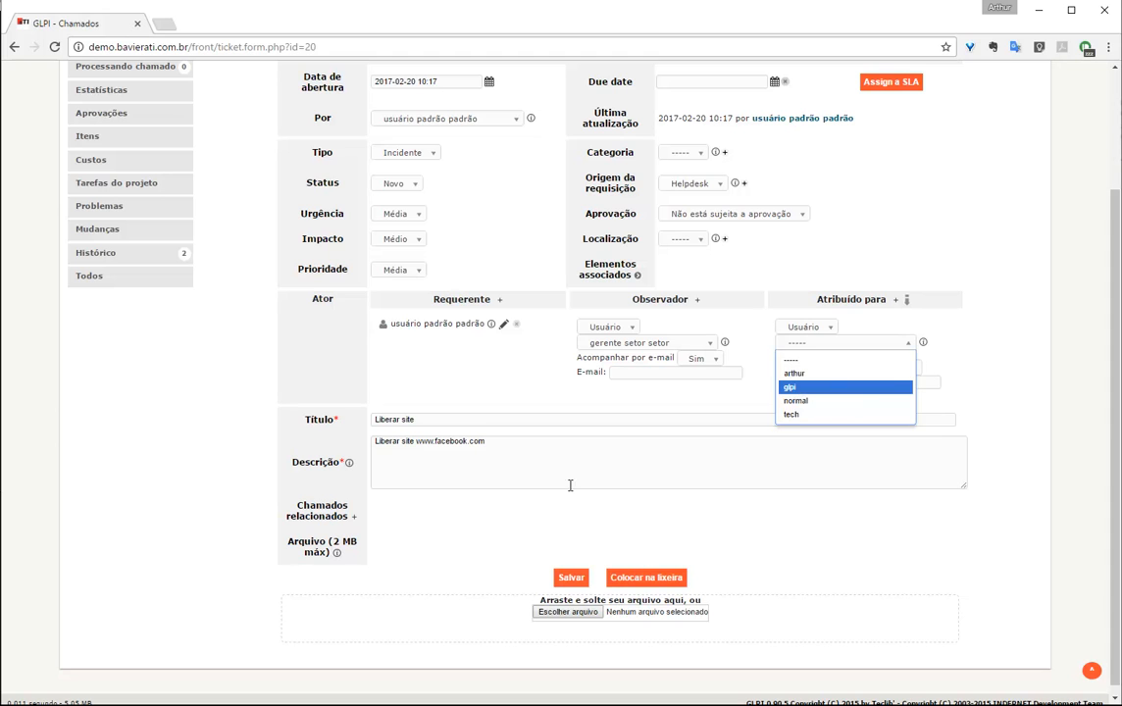
key(Return)
click(572, 579)
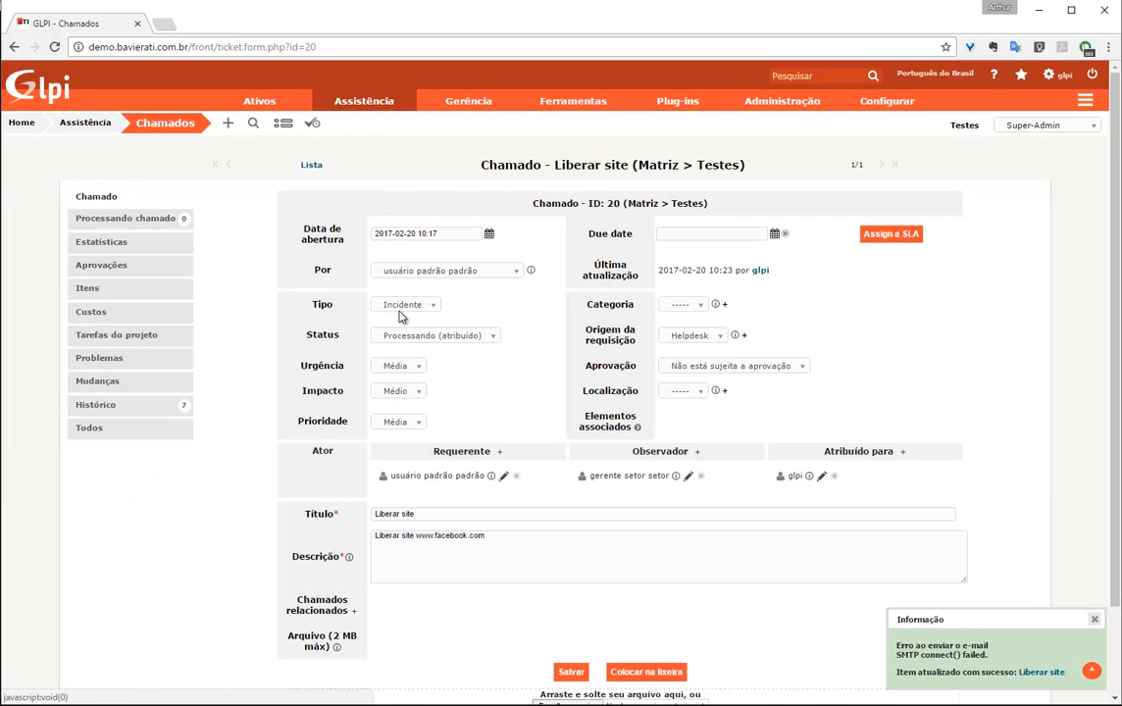
Set the ticket type to Requisição and create category 'Liberar Sites' with child entities enabled
click(422, 305)
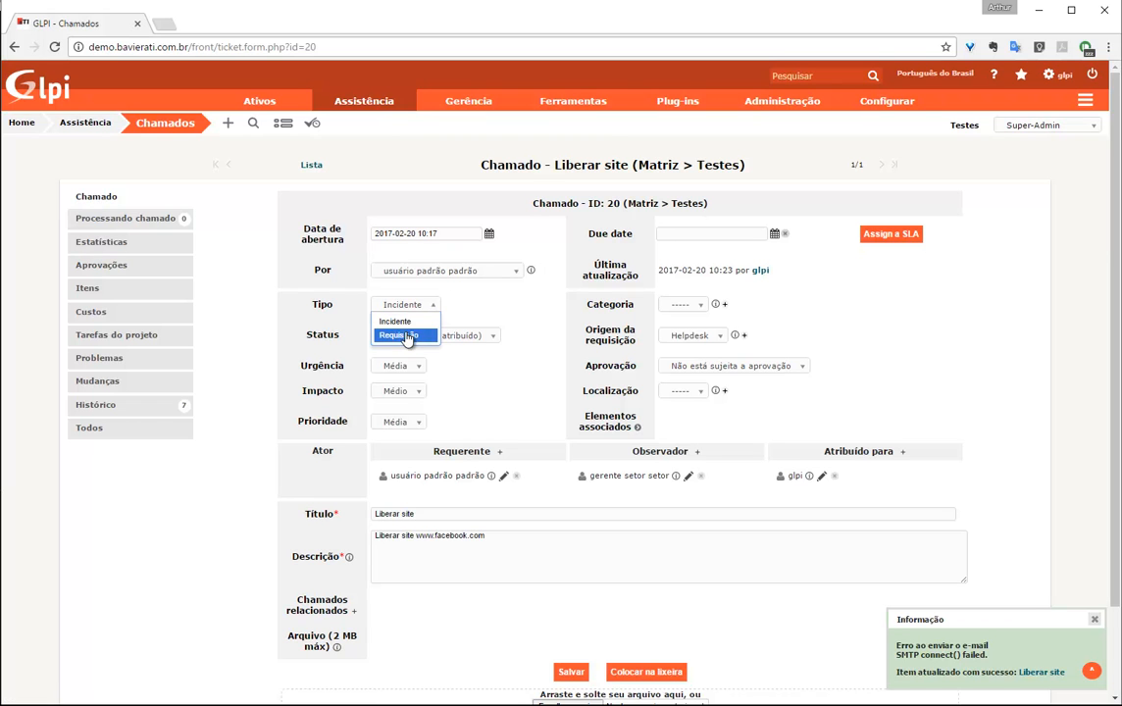
click(407, 336)
click(690, 306)
click(725, 305)
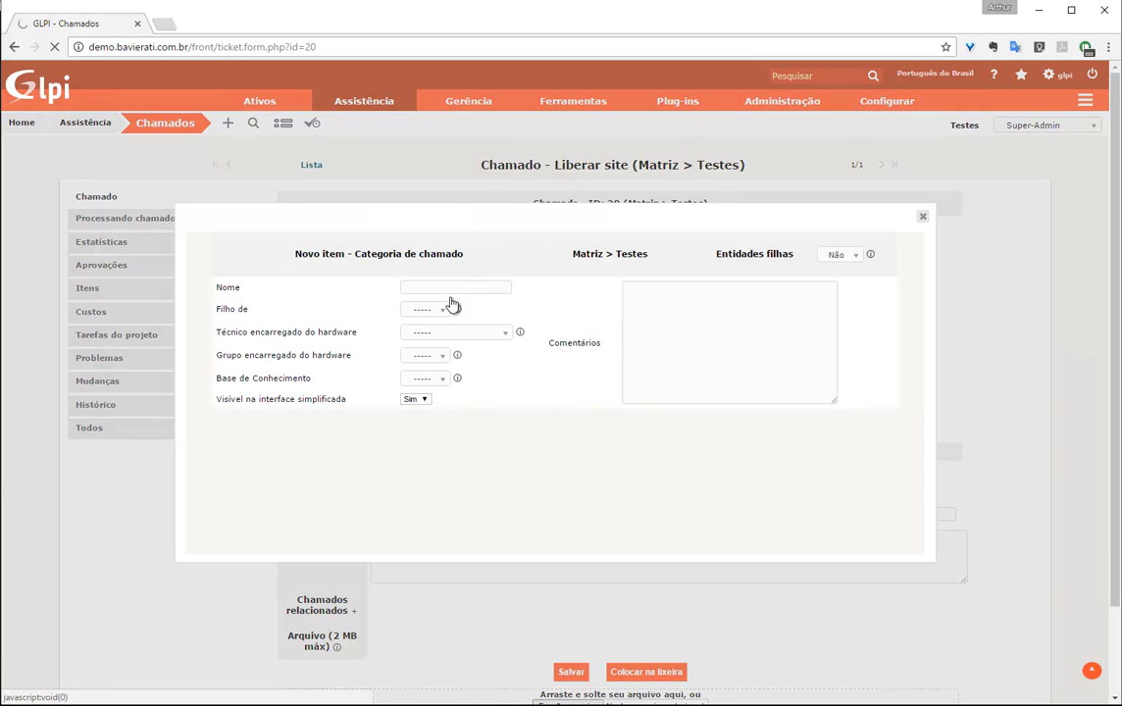
click(457, 287)
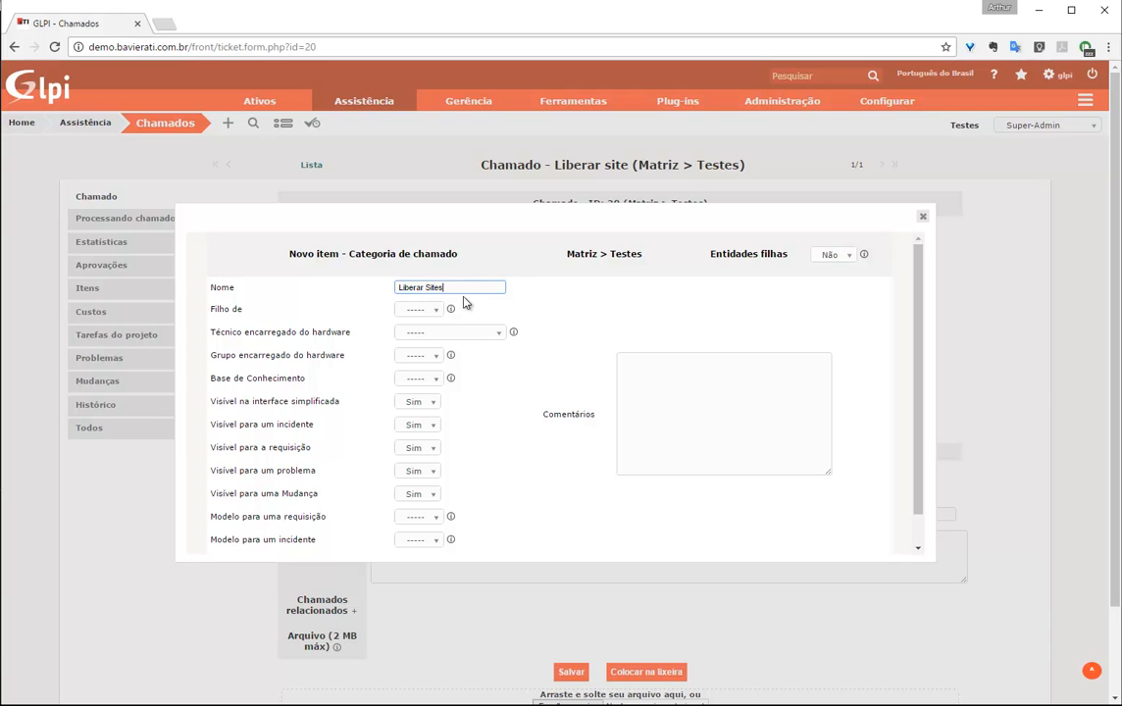
click(845, 255)
click(832, 286)
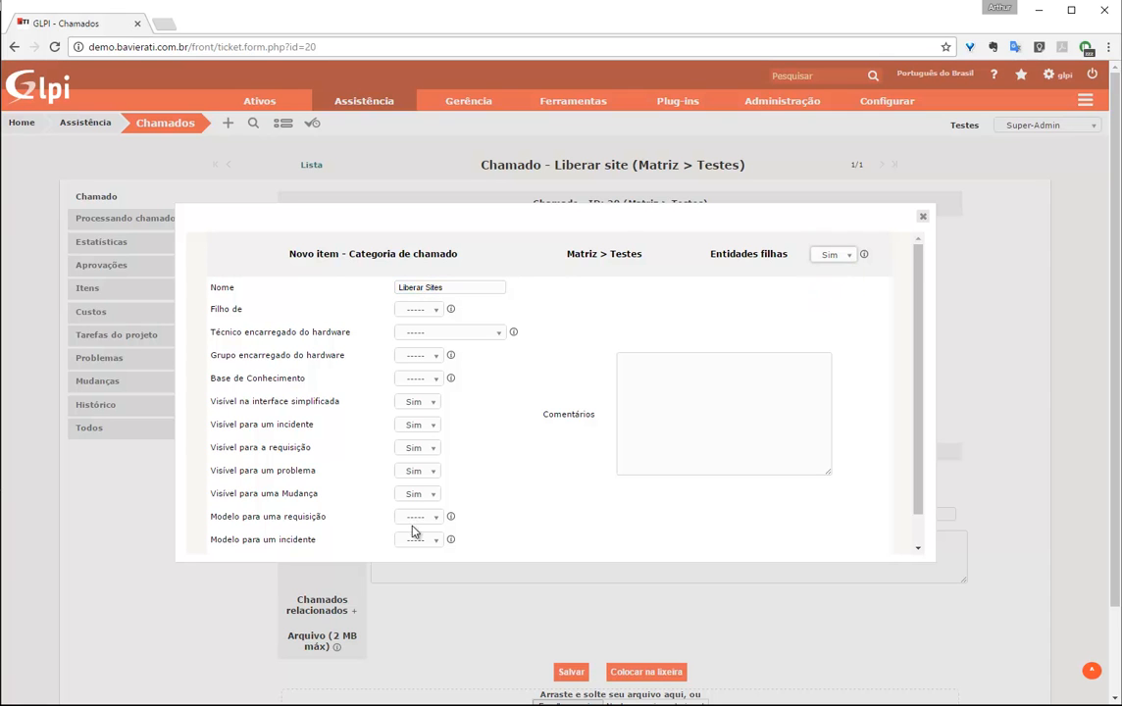
scroll(409, 532, down, 2)
scroll(506, 514, down, 1)
click(548, 517)
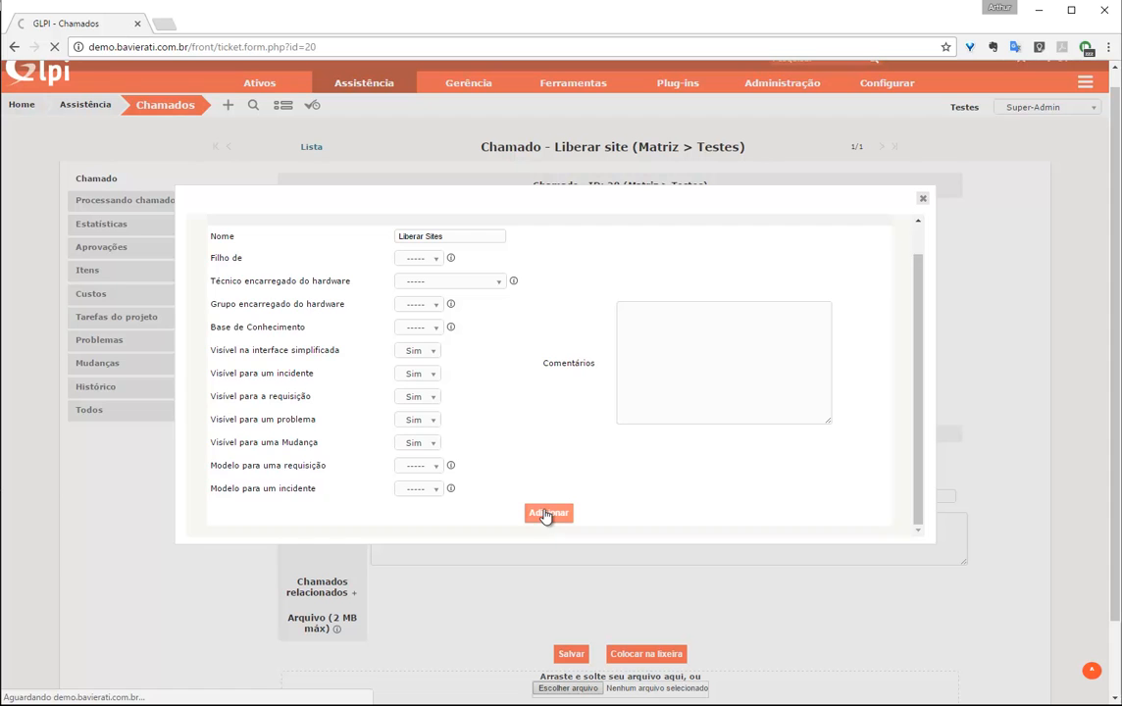
File the ticket under the Liberar Sites category and save it
click(923, 199)
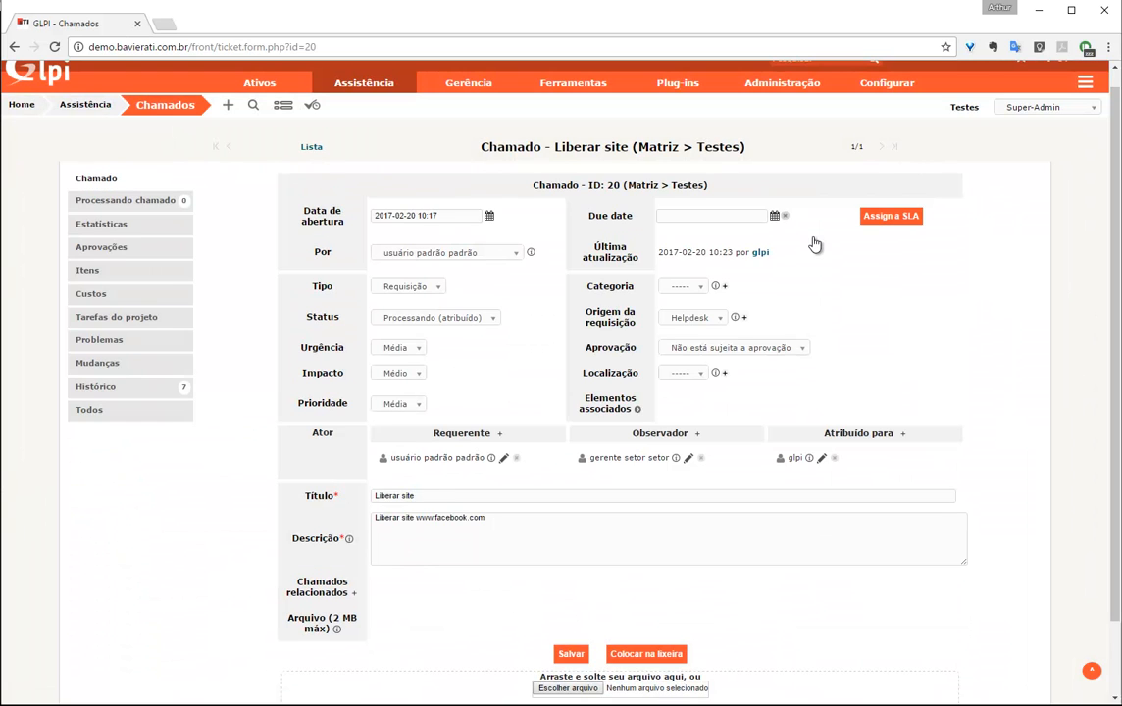
click(681, 287)
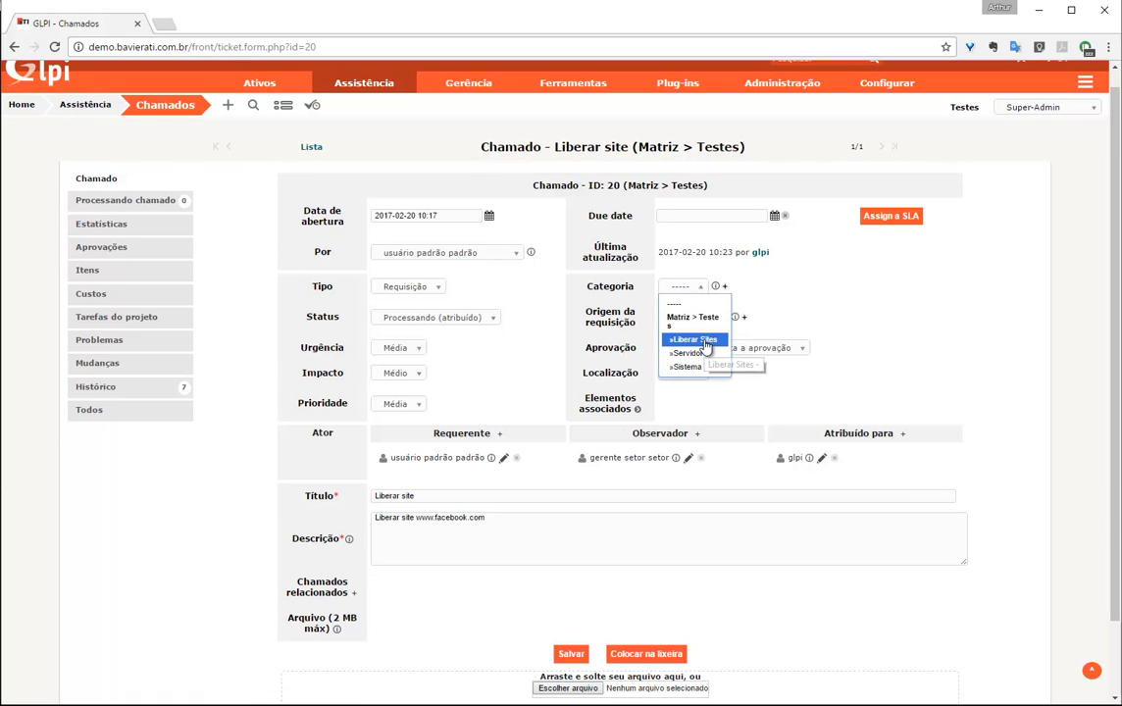
click(695, 340)
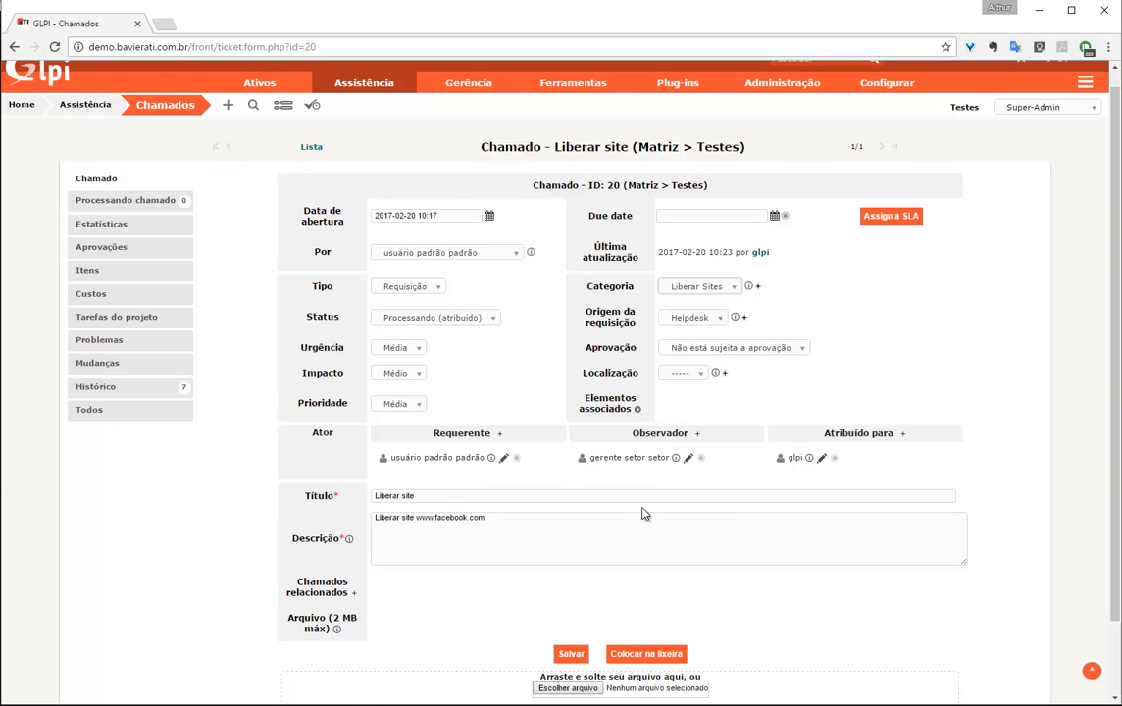
click(571, 654)
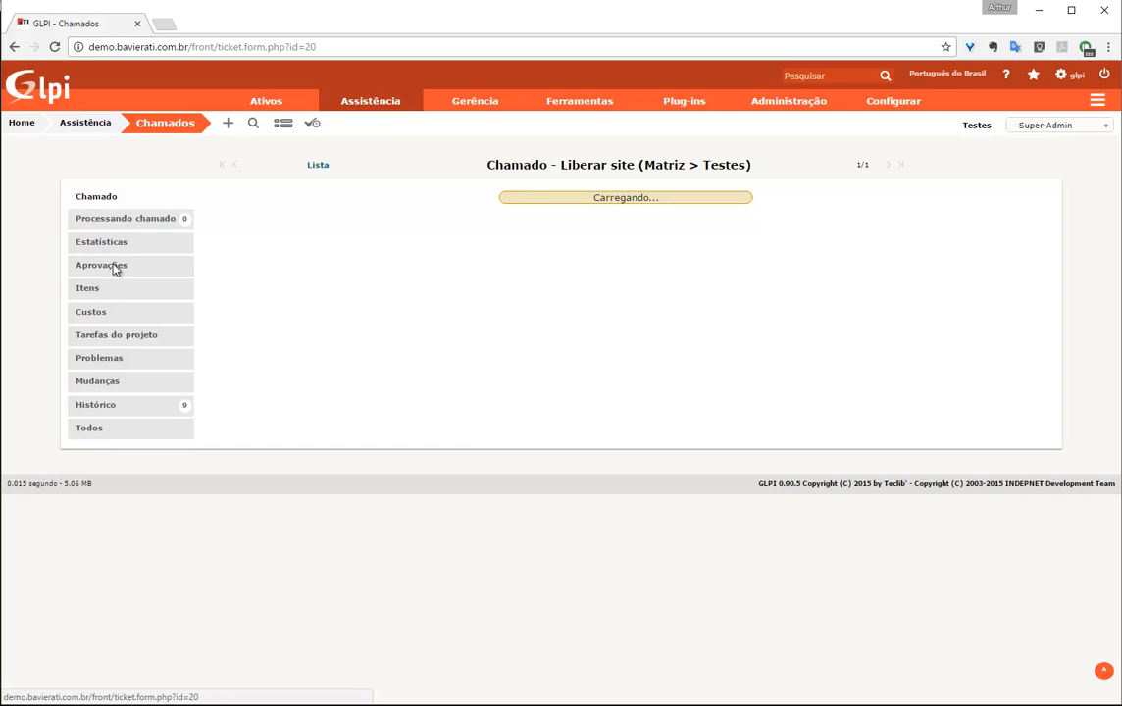
Start an approval request on ticket 20 with the manager user as approver
click(106, 267)
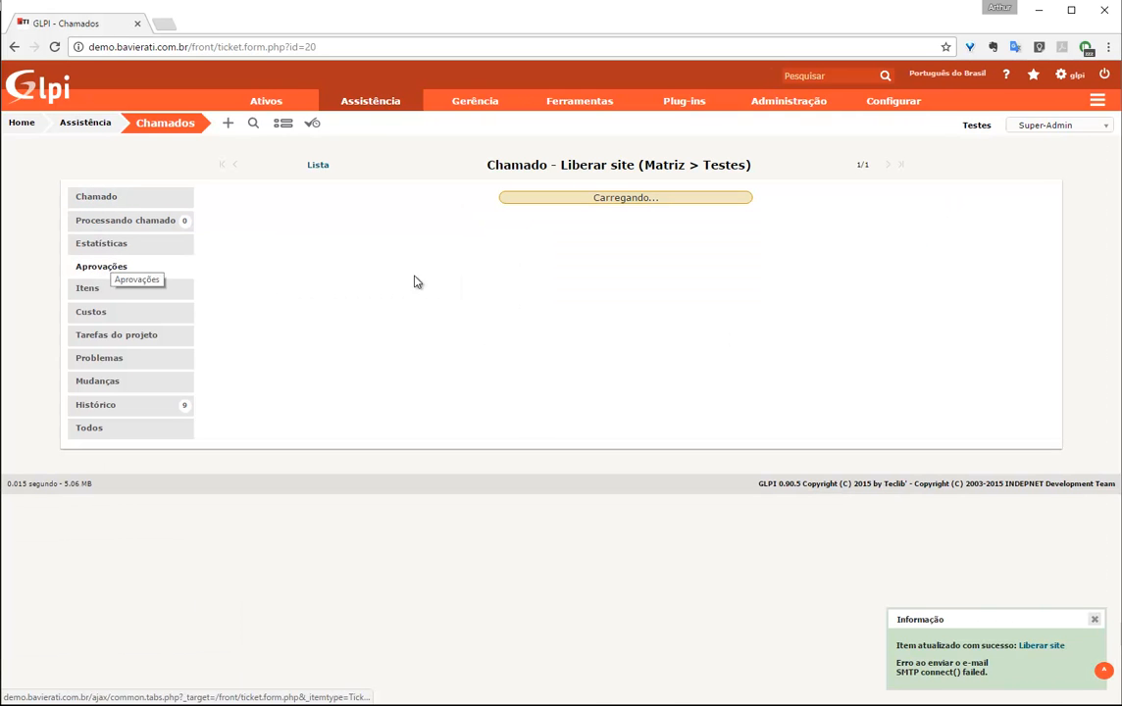
click(613, 303)
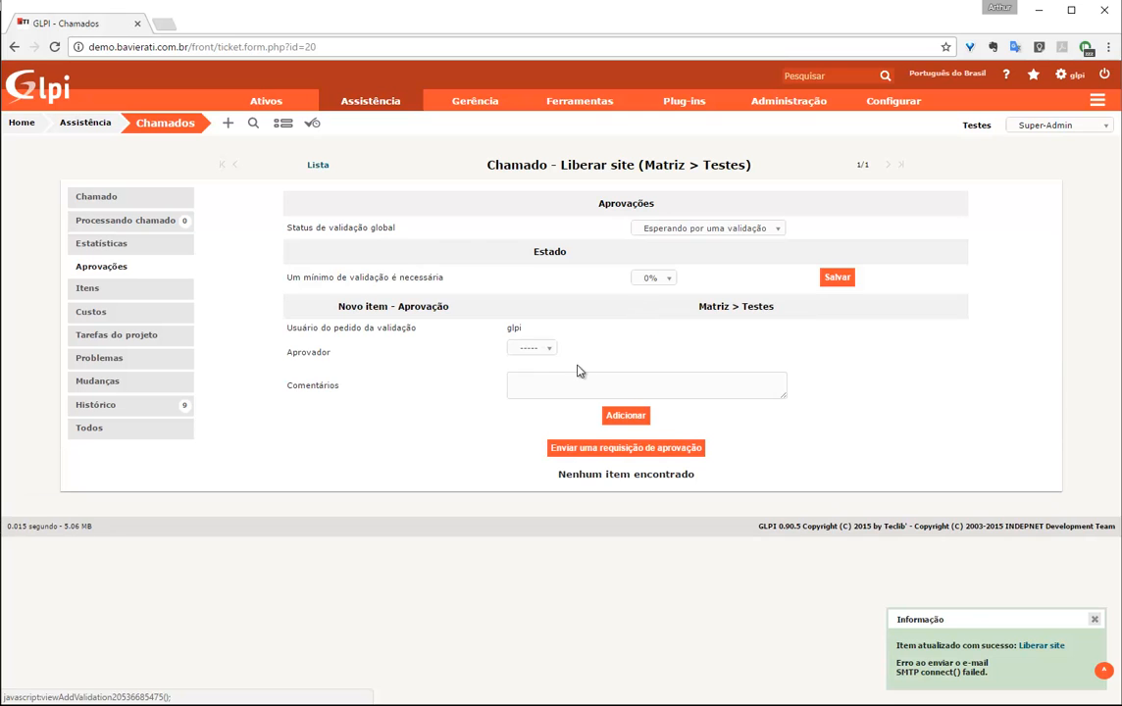
click(537, 351)
click(534, 378)
click(545, 365)
click(561, 408)
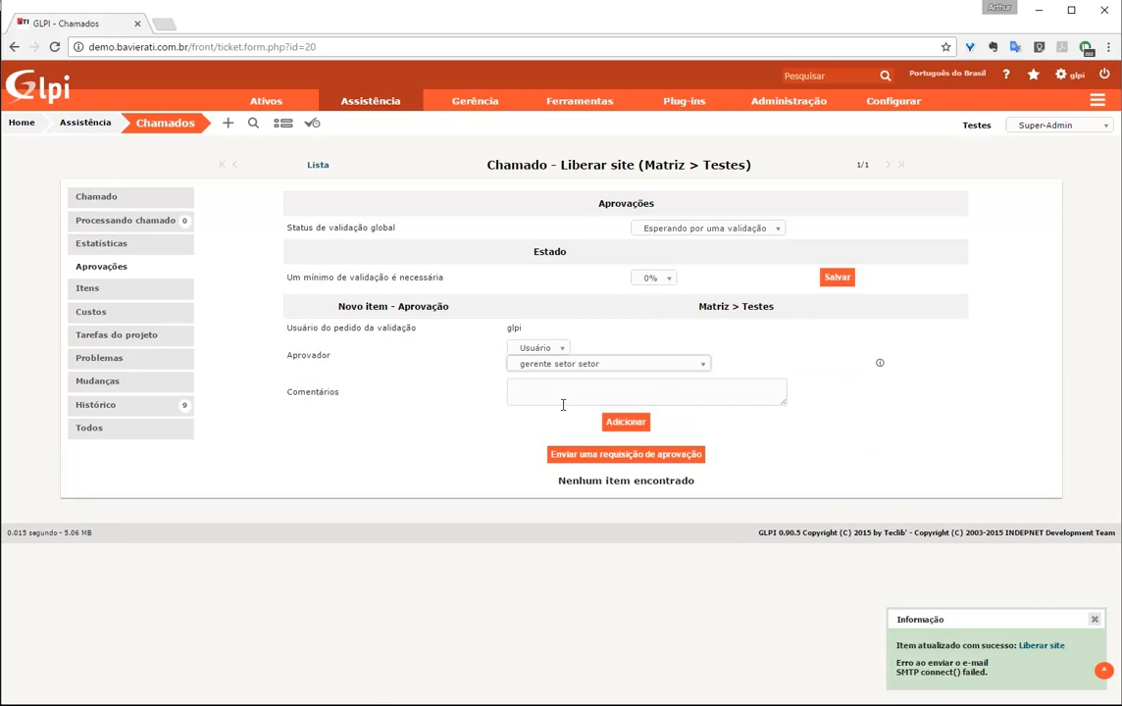
Add the comment 'Olá gestor, o site do facebook está liberado para esse usu' and submit the request
click(653, 387)
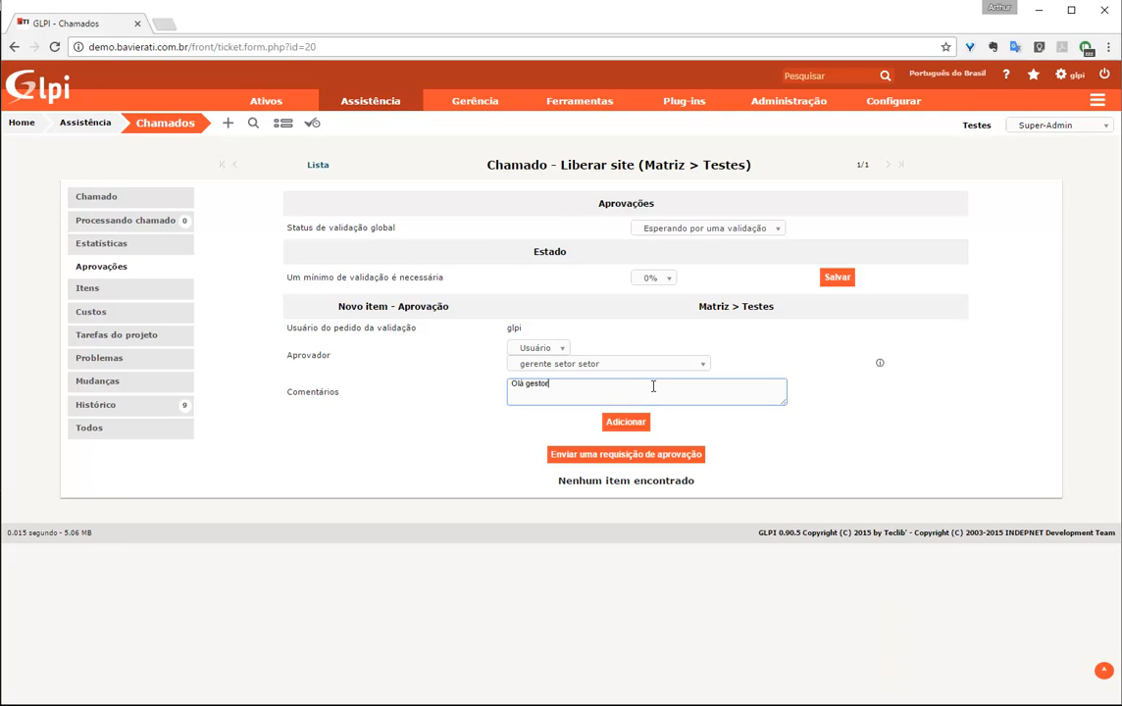
text(Olá gestor, o site do facebook está liberado para esse usuário?)
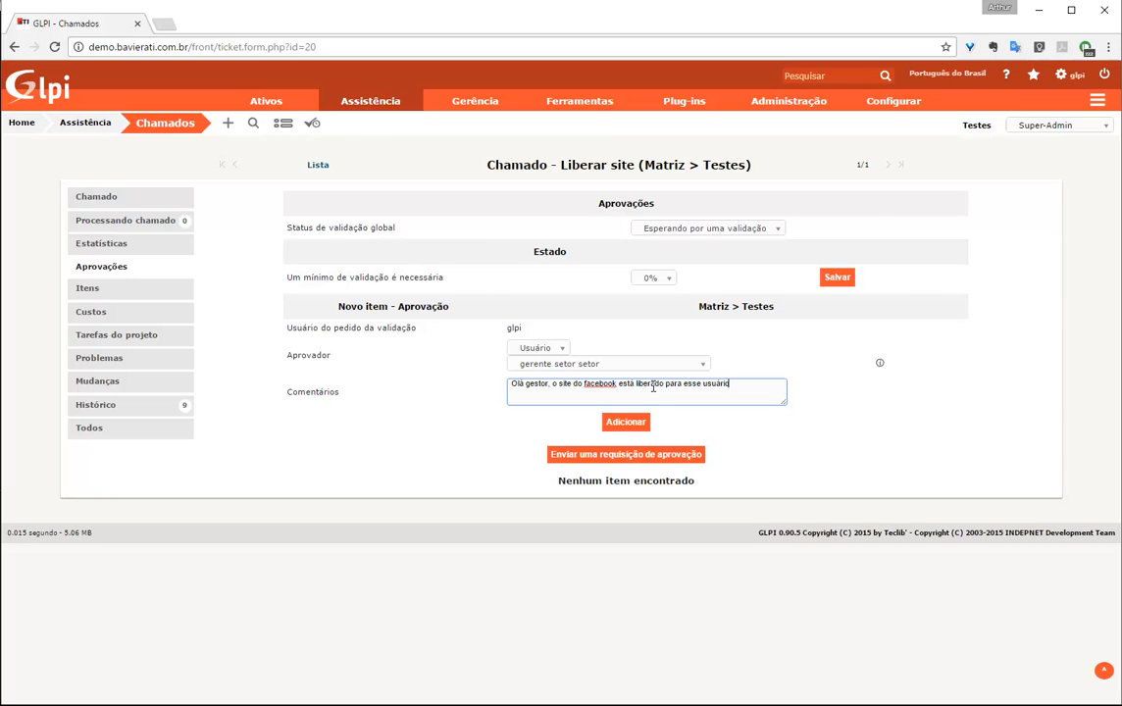
click(663, 279)
click(647, 415)
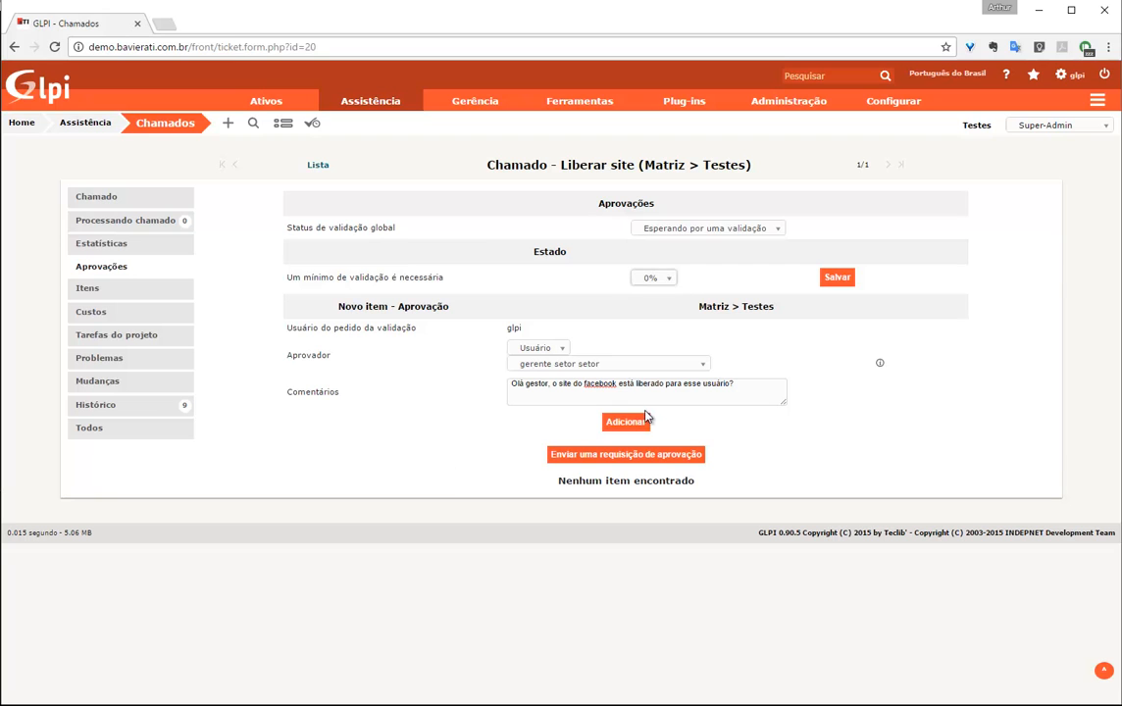
click(637, 424)
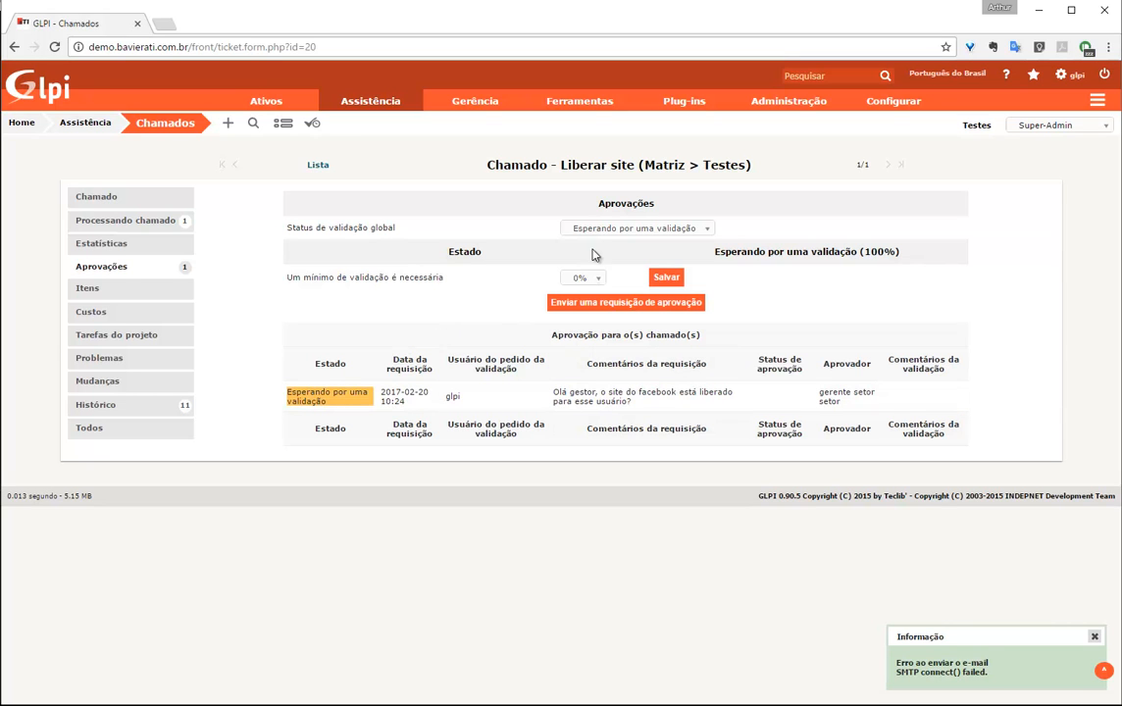
Set the minimum approval to 100%, save, and view the ticket's processing timeline
click(584, 278)
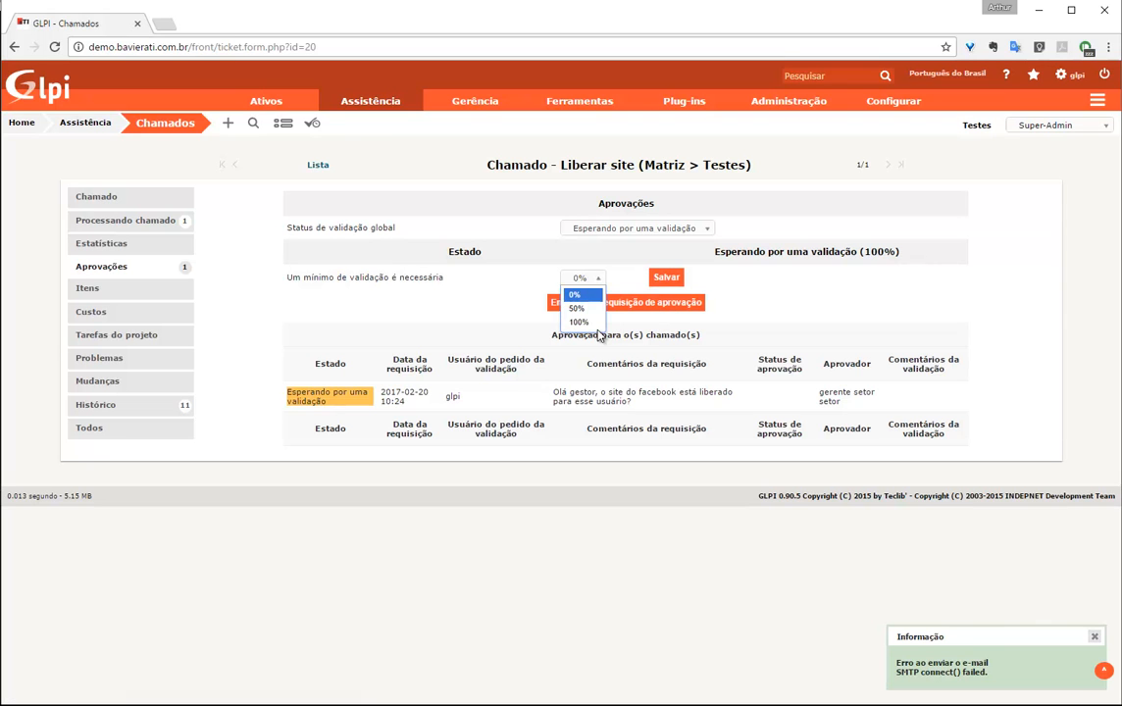
click(579, 322)
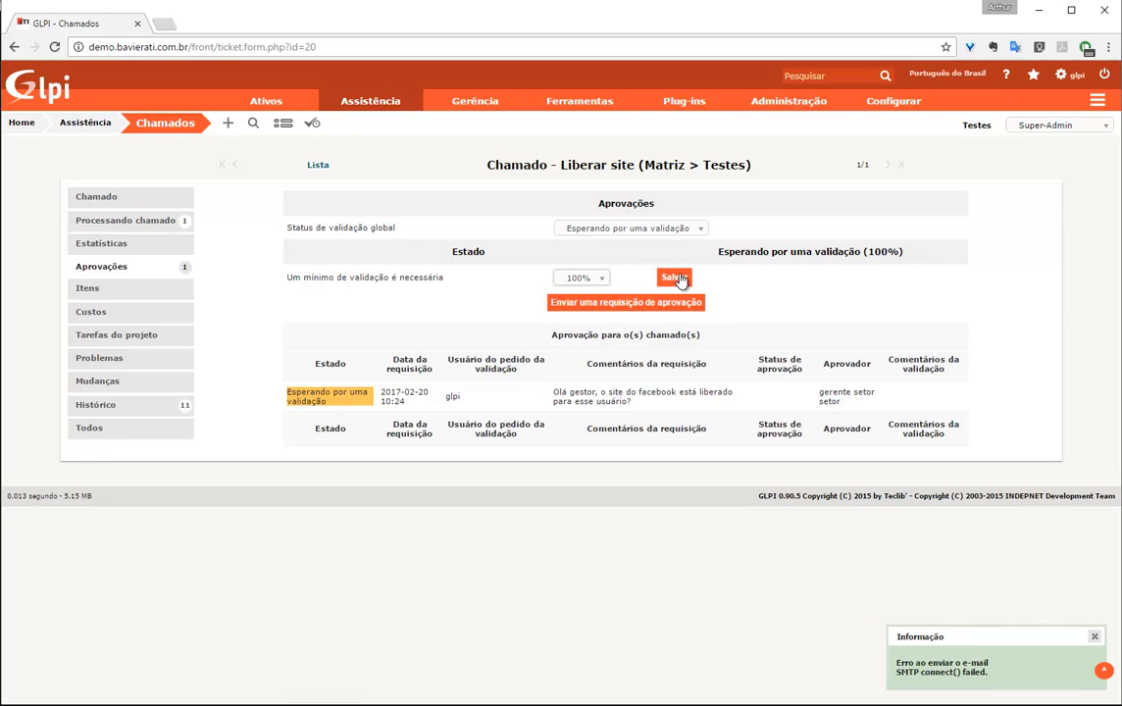
click(671, 279)
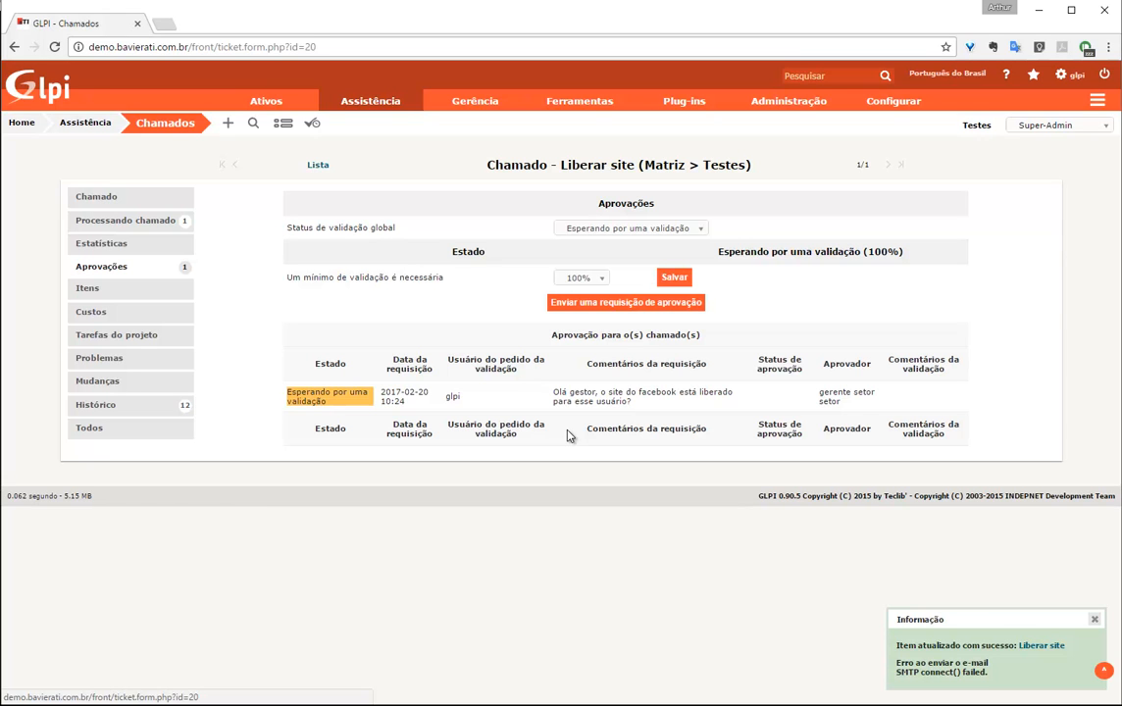
click(581, 279)
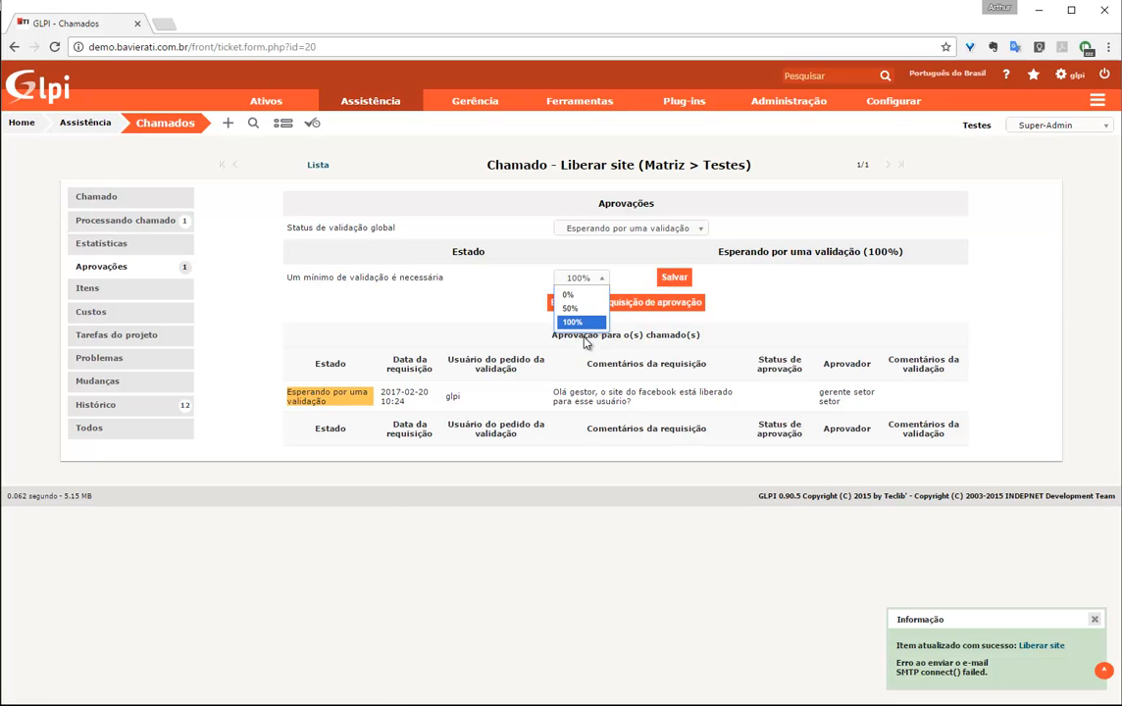
click(850, 299)
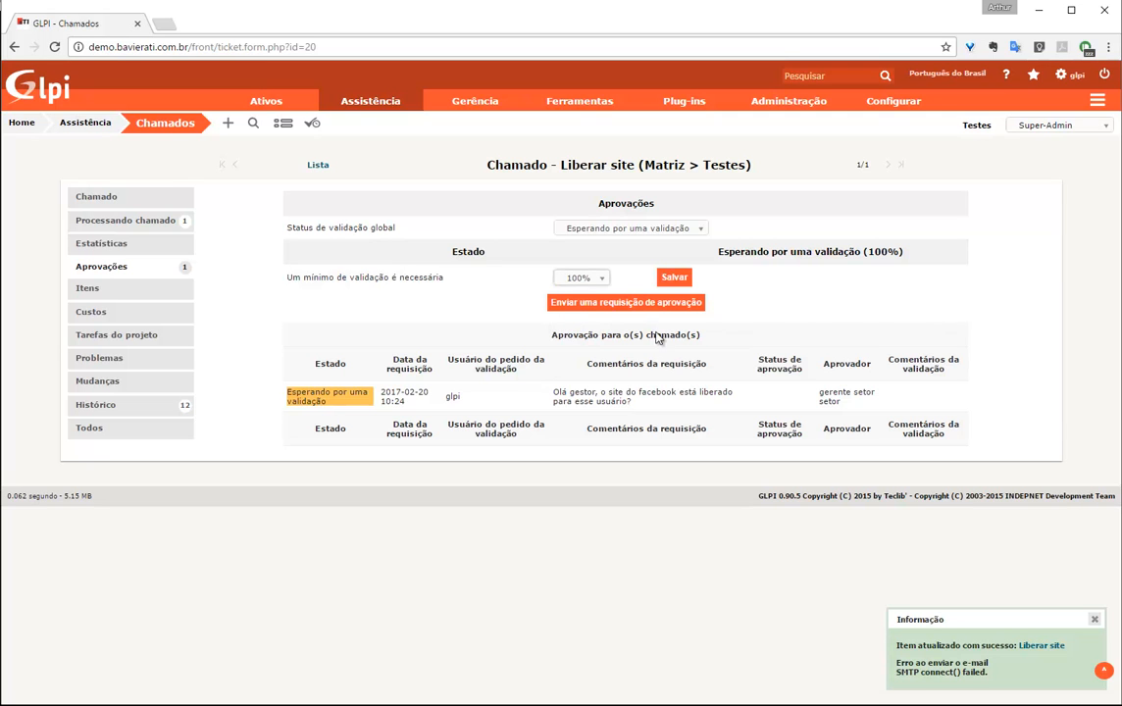
click(134, 220)
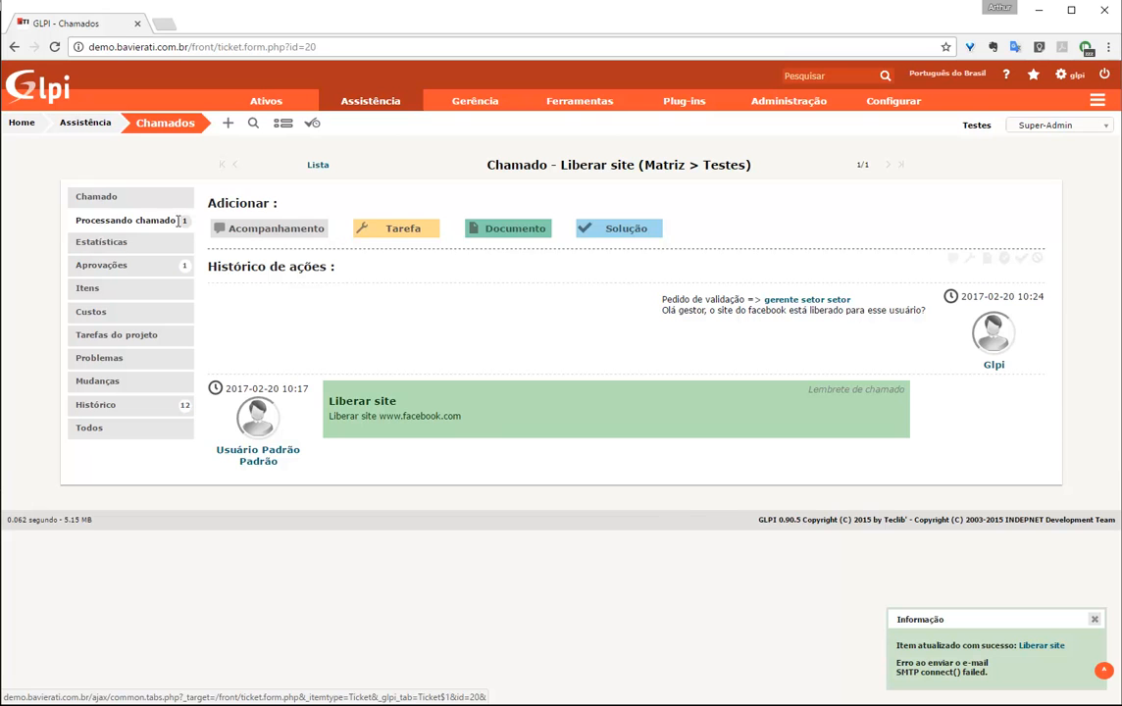
Review ticket 20's main form, with approval awaiting validation, then log out of GLPI
click(99, 197)
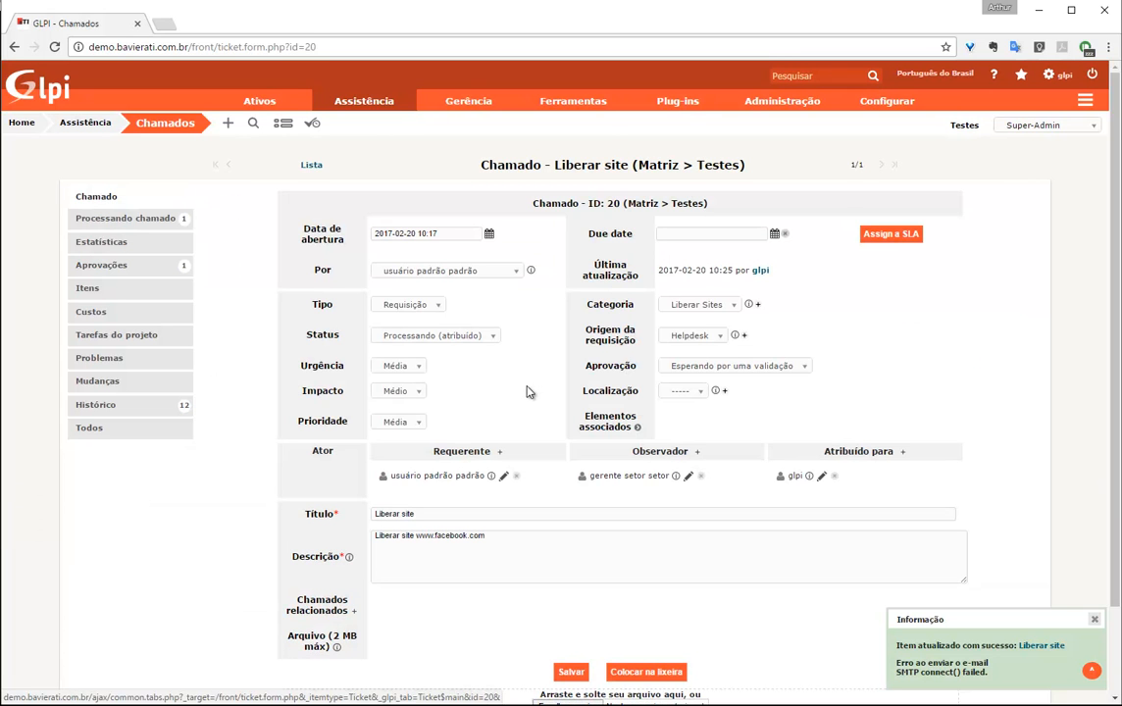
scroll(528, 395, down, 2)
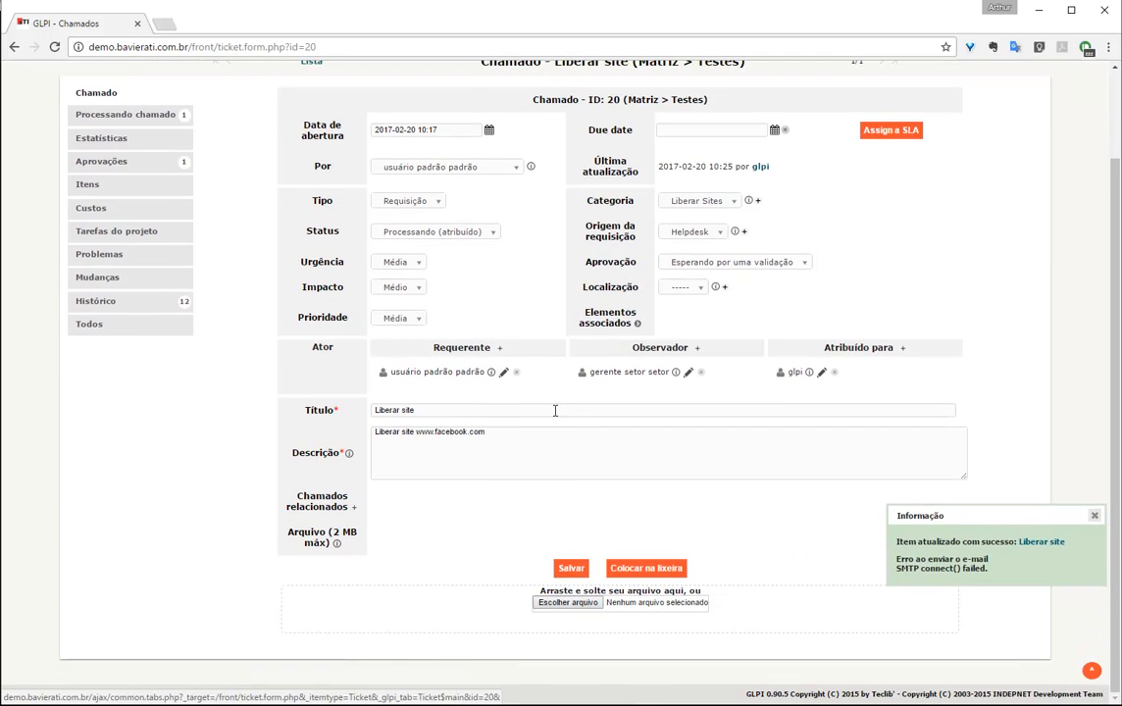
scroll(532, 417, up, 1)
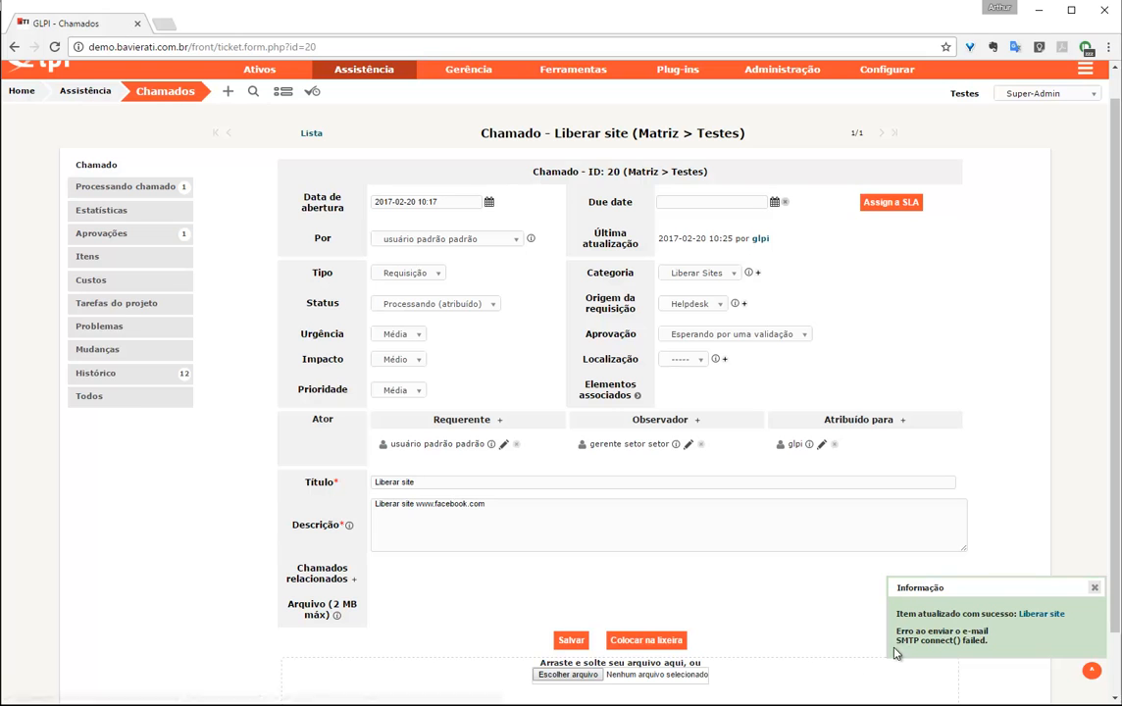
mouse_move(897, 641)
mouse_down()
mouse_move(1013, 637)
mouse_move(897, 632)
mouse_up()
click(990, 644)
drag(992, 642, 908, 632)
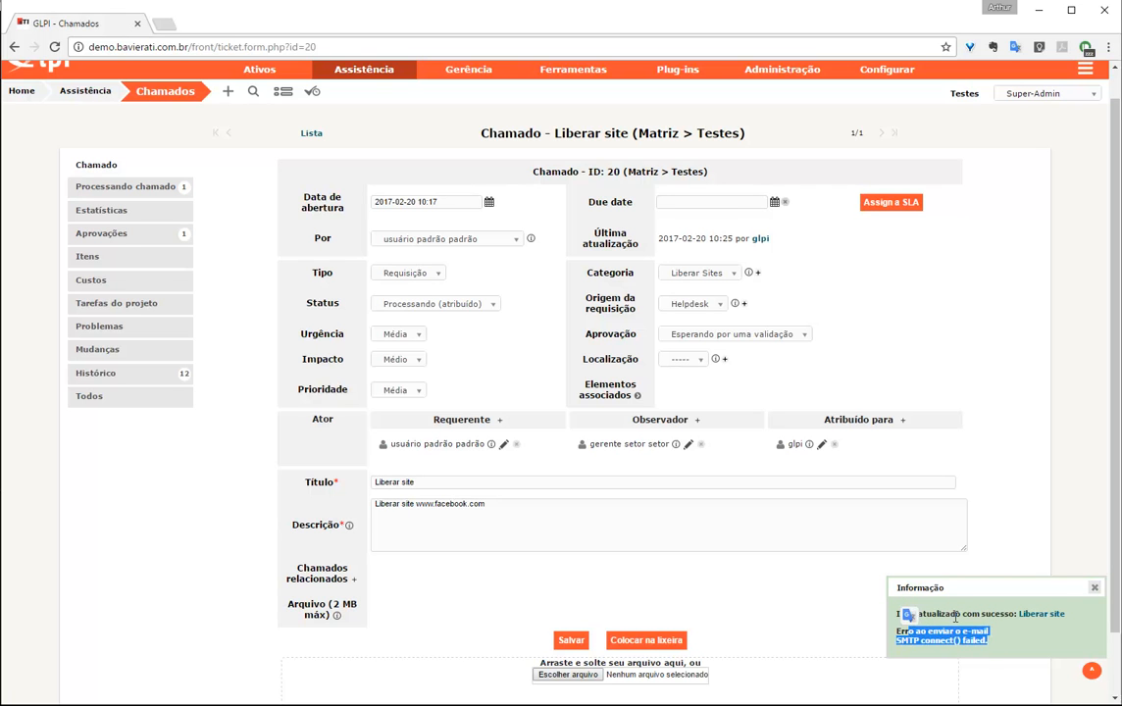
click(956, 618)
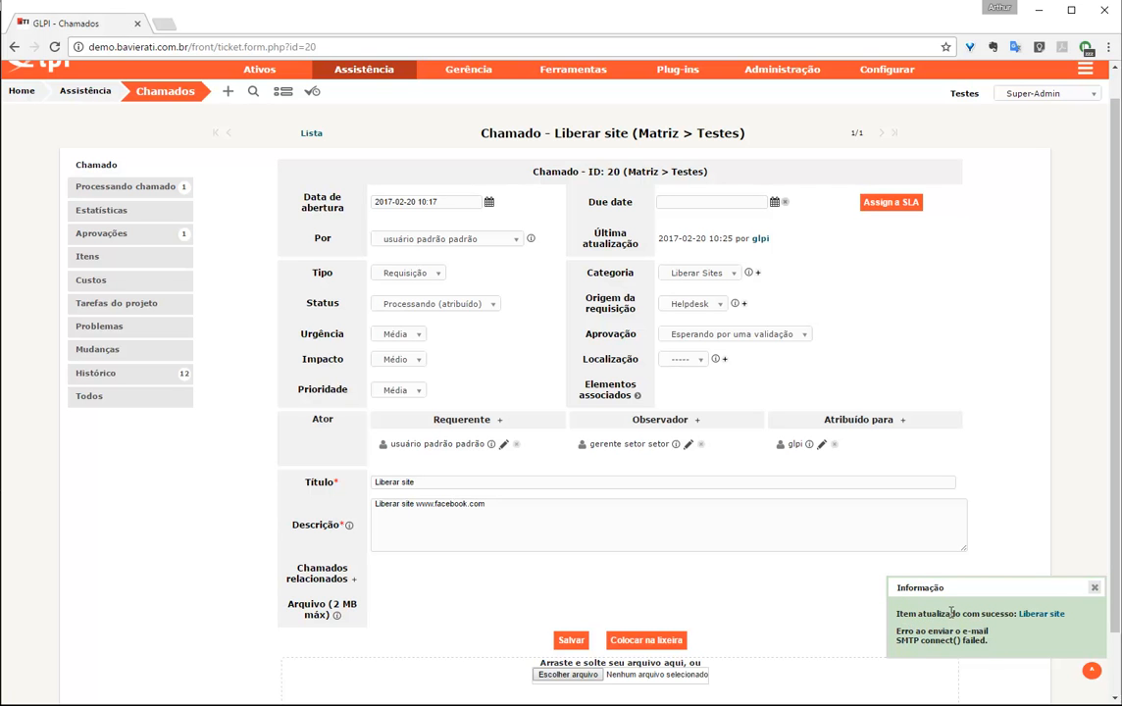
scroll(1010, 216, up, 2)
click(1096, 76)
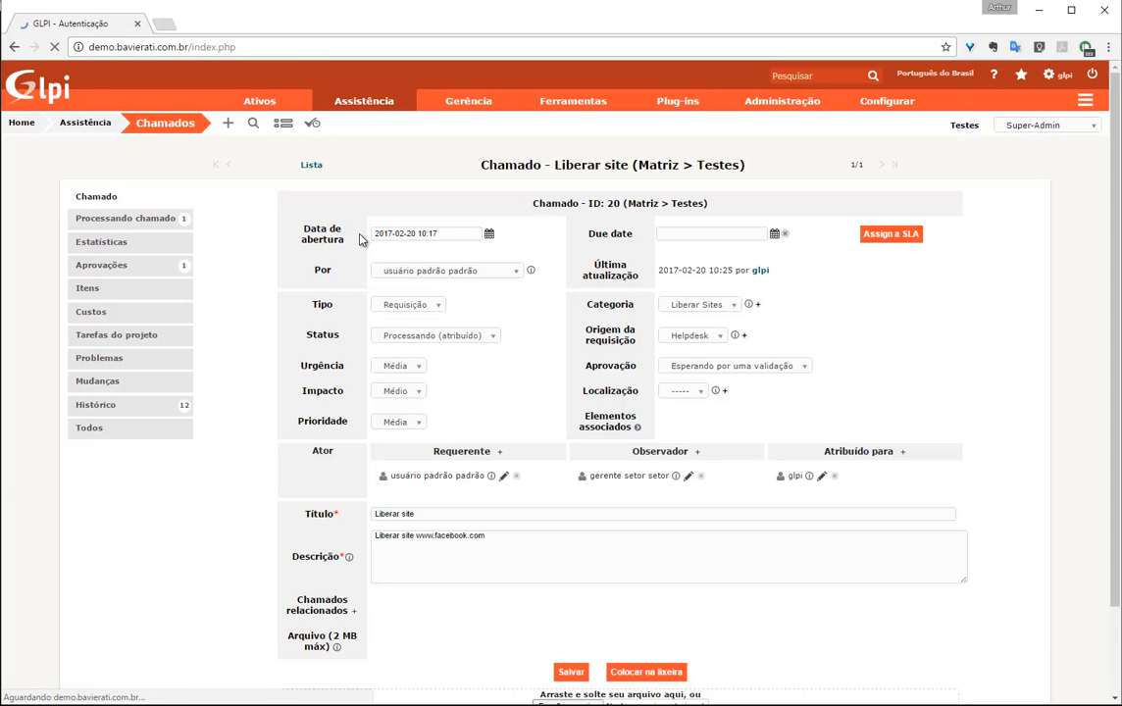
Log in as the manager user and list the Processando (atribuído) tickets
text(gerente)
key(Tab)
text(123)
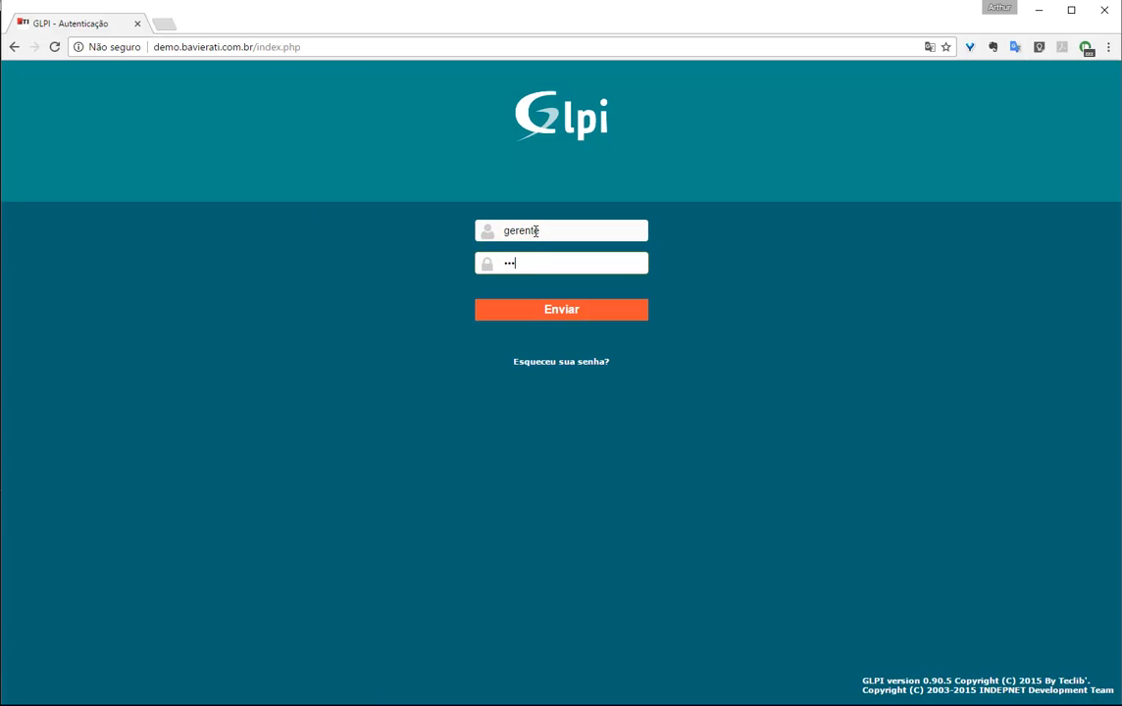
key(Return)
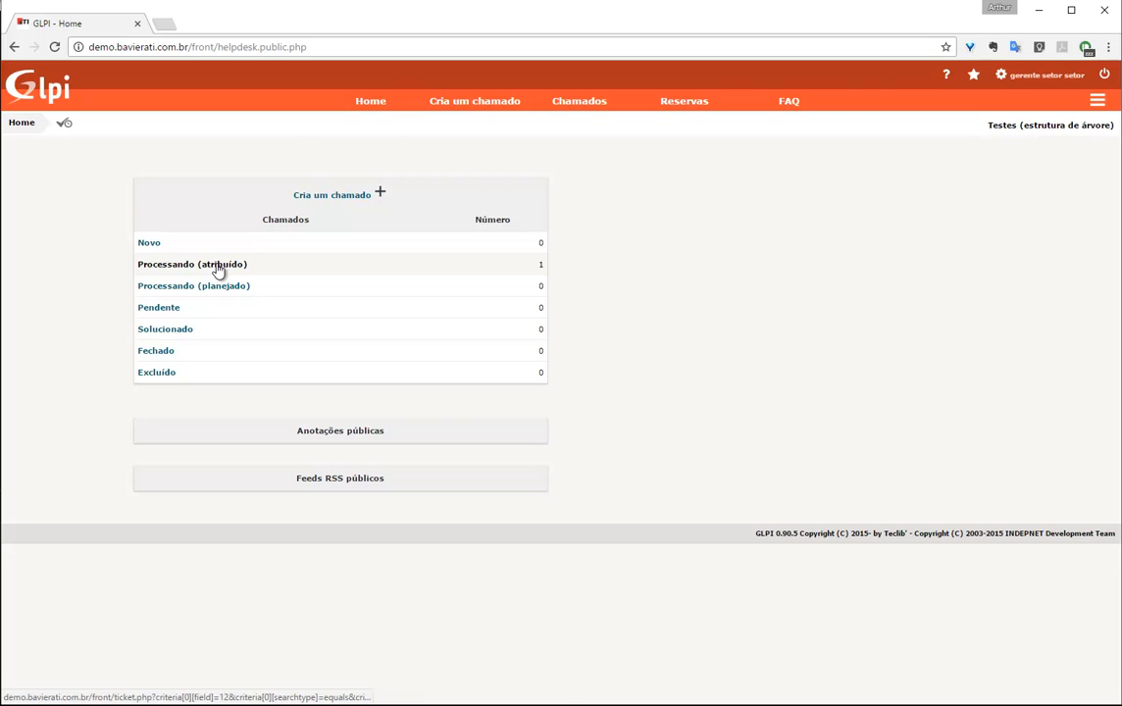
click(216, 267)
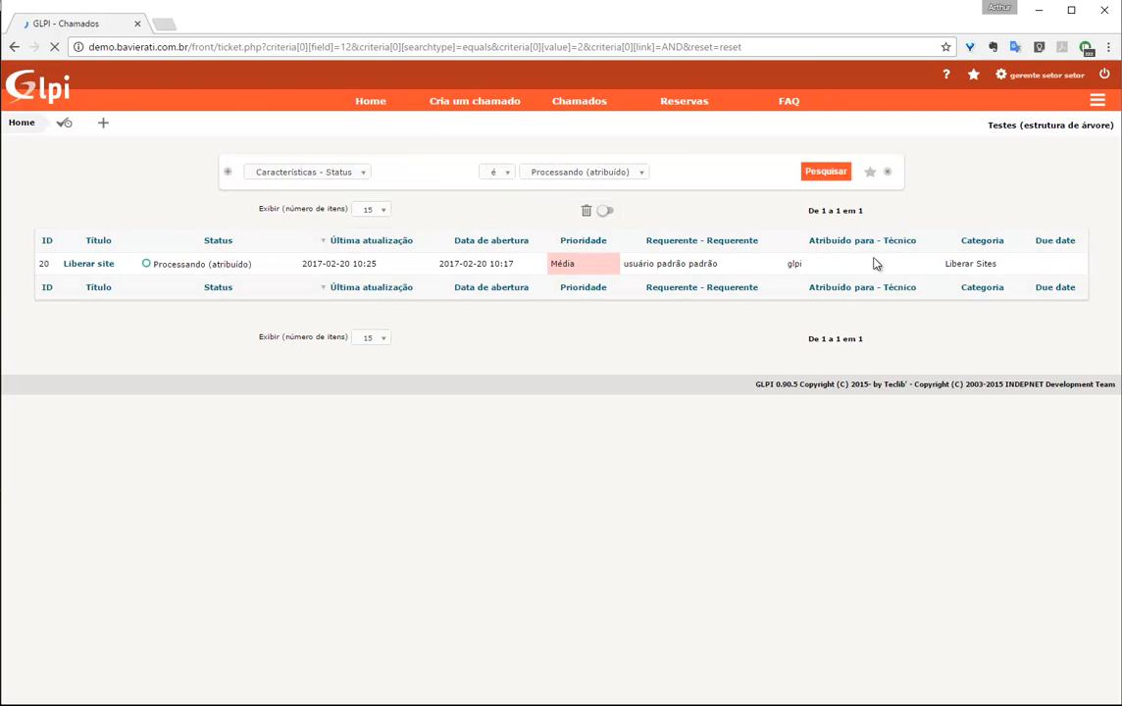
Open the Liberar site ticket, check its history and statistics, then show its approvals
click(97, 269)
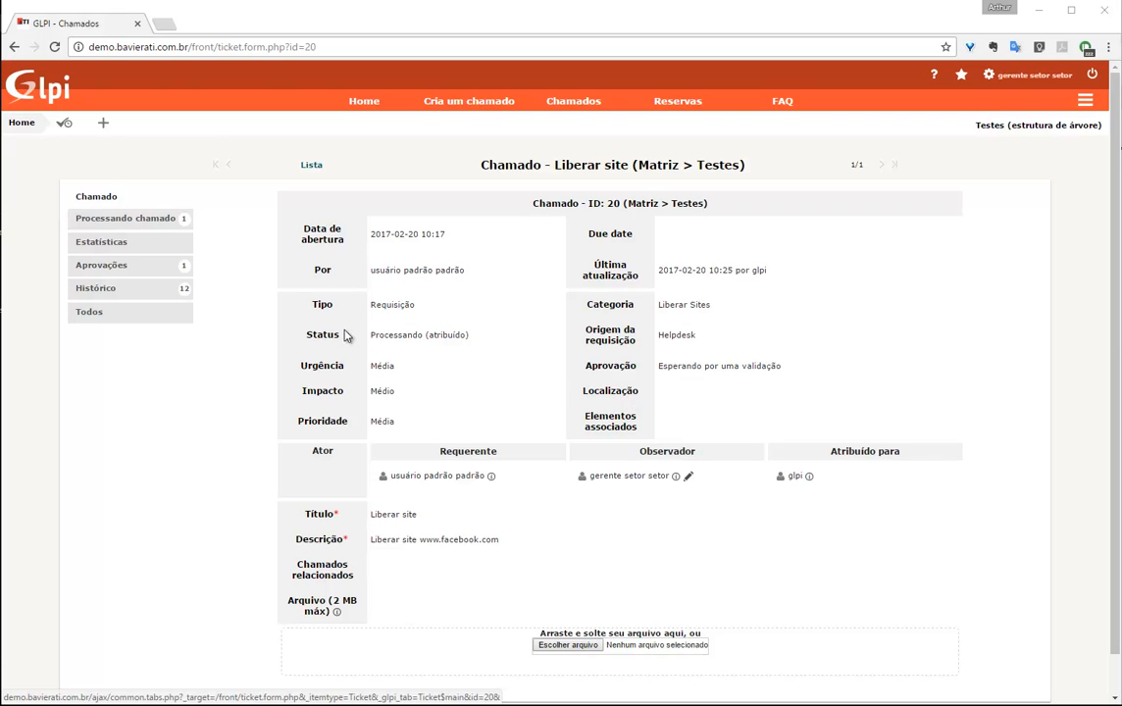
click(138, 219)
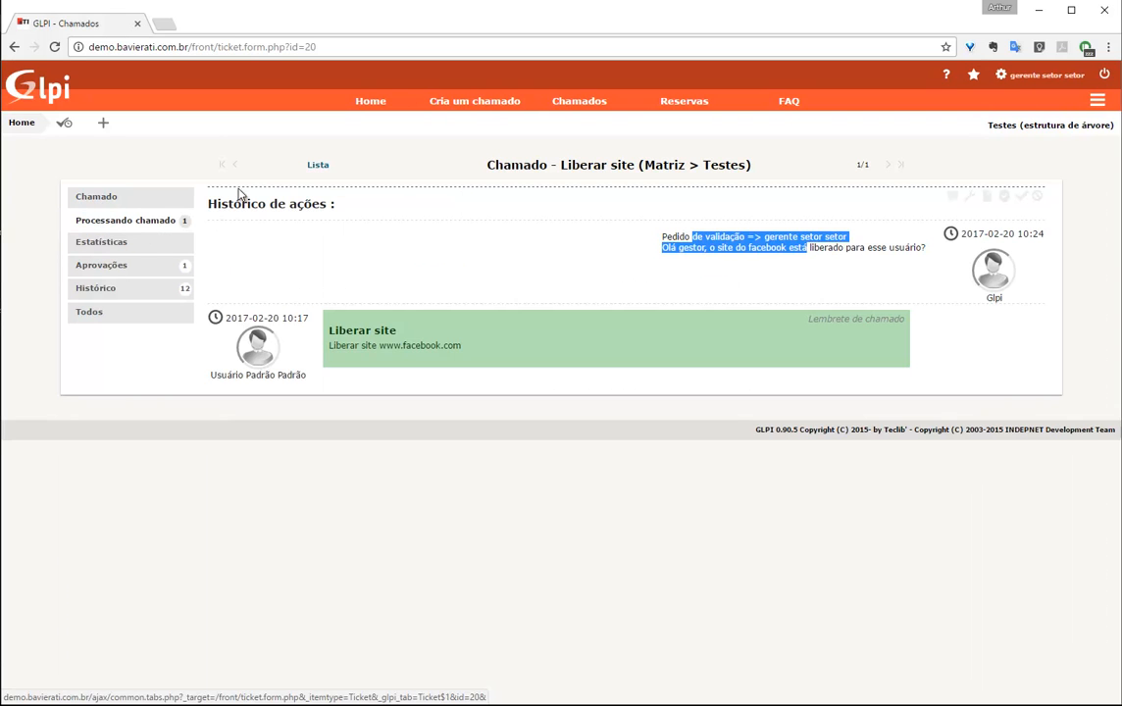
click(719, 247)
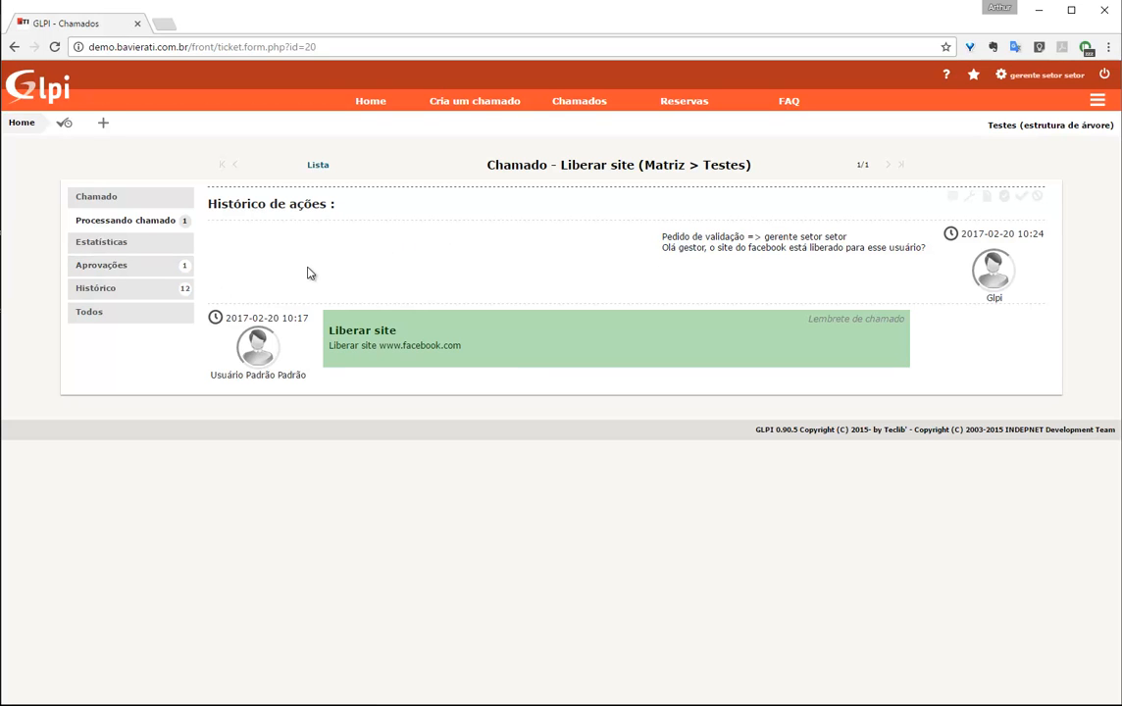
click(116, 242)
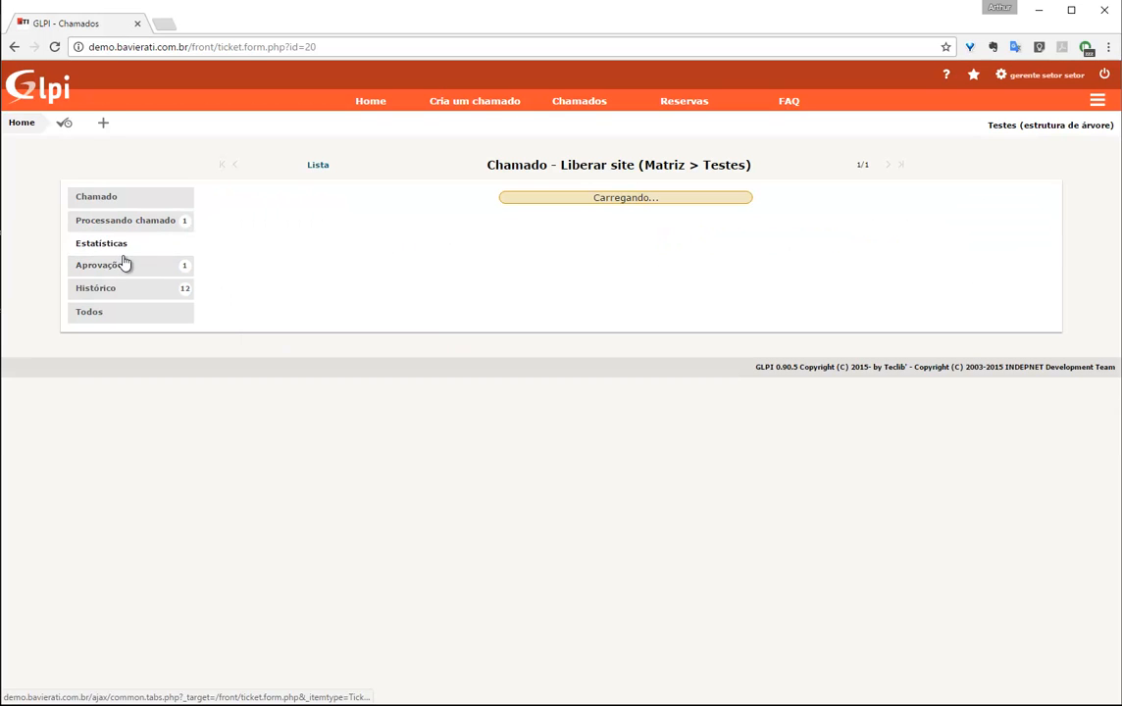
click(126, 221)
click(108, 265)
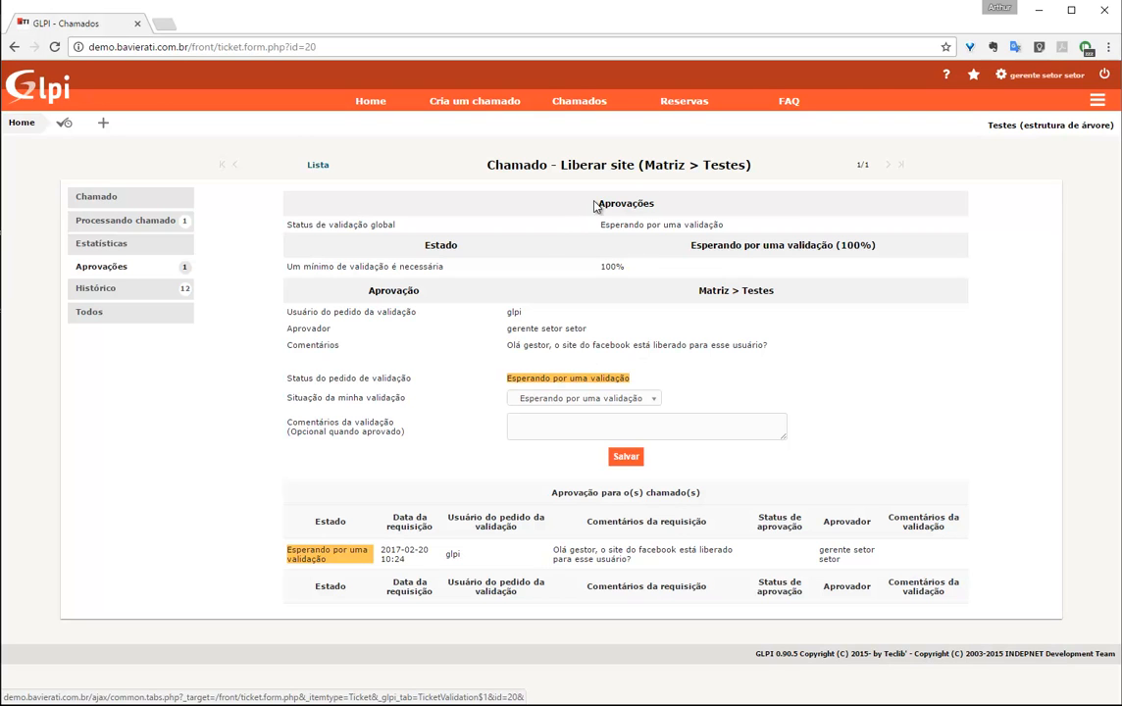
Choose a decision for the manager's validation, trying Recusado and then Concedida
drag(507, 329, 742, 346)
click(826, 355)
click(571, 400)
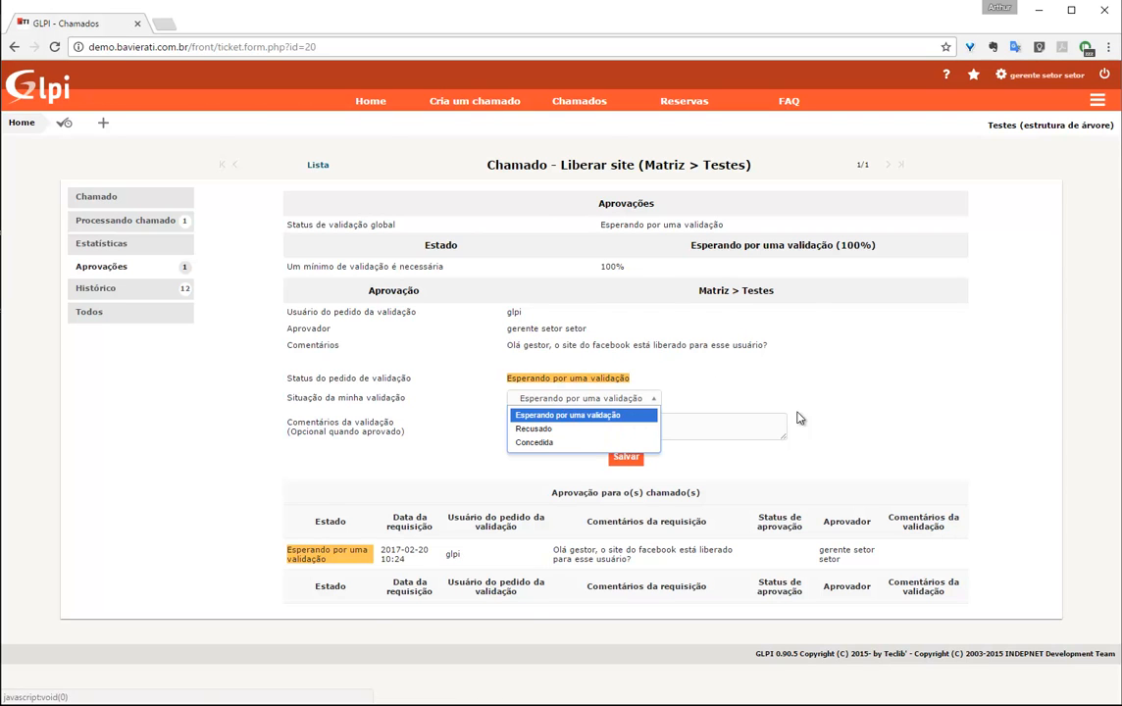
click(574, 431)
click(609, 425)
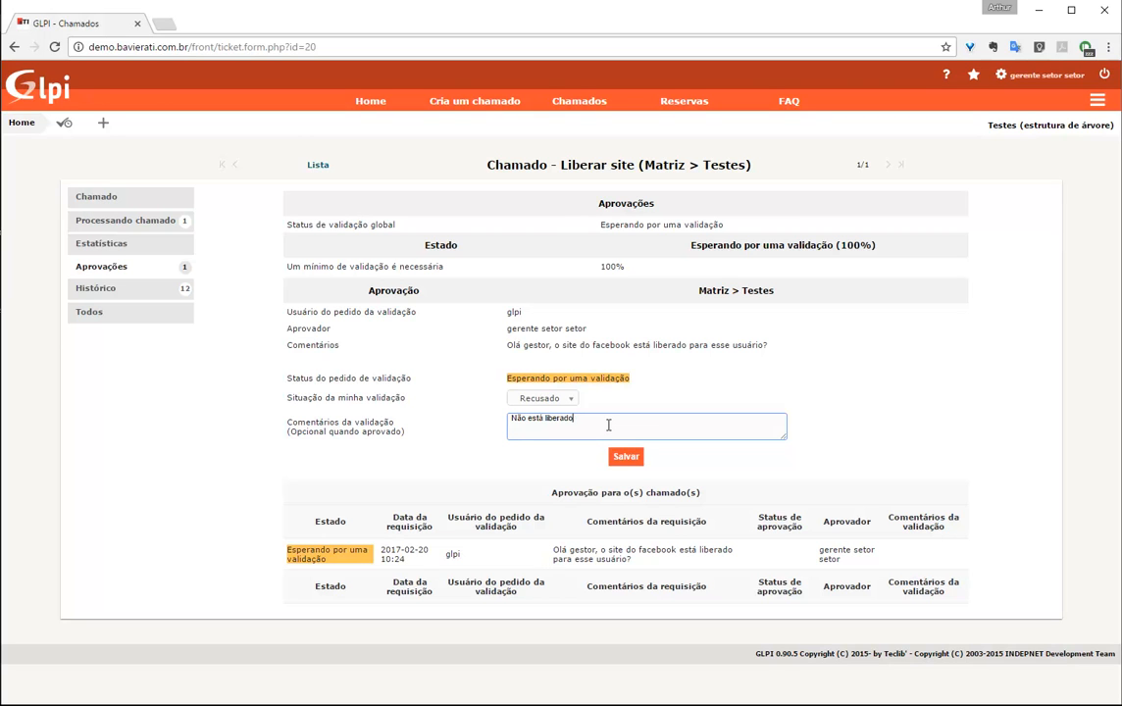
click(543, 398)
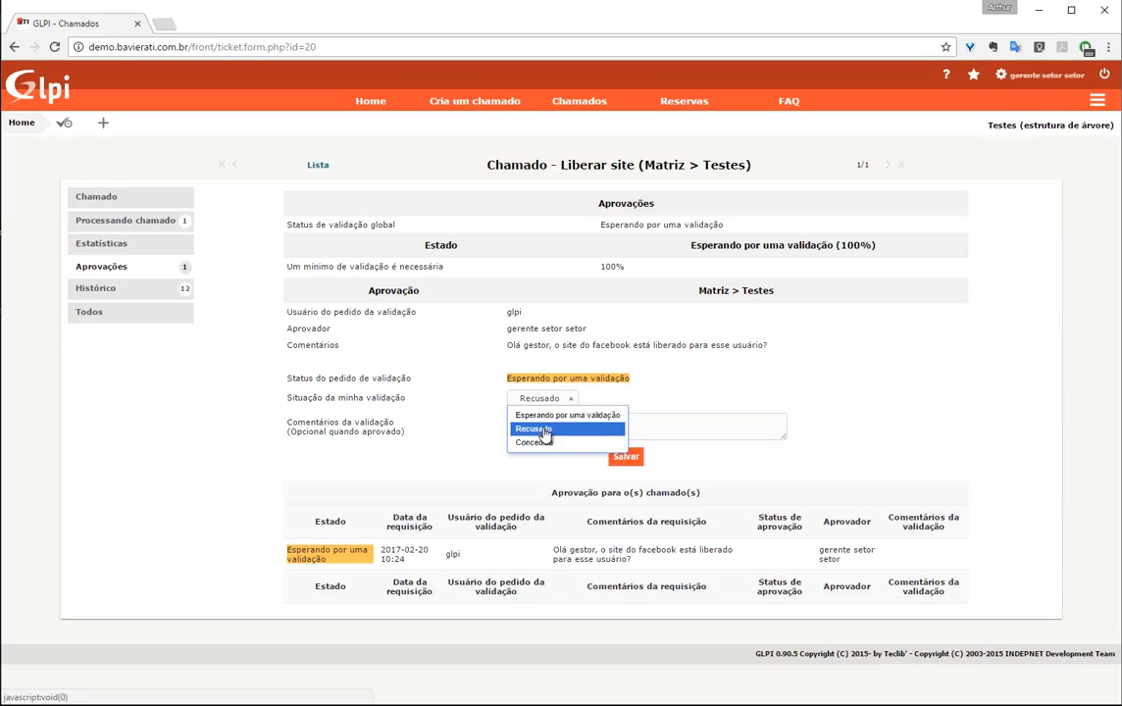
click(574, 440)
Clear the comment, set the decision back to Recusado with 'Não está liberado.', and save
drag(539, 428, 171, 406)
key(BackSpace)
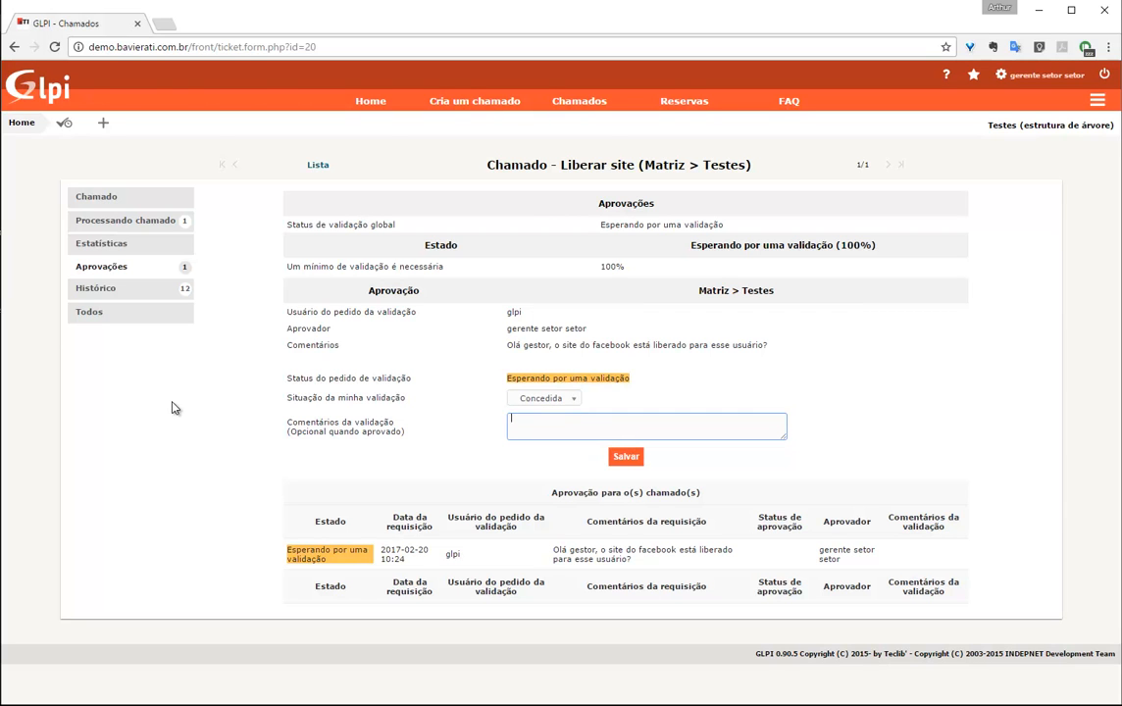
drag(288, 430, 428, 438)
click(428, 438)
click(573, 398)
click(589, 429)
click(645, 430)
click(626, 456)
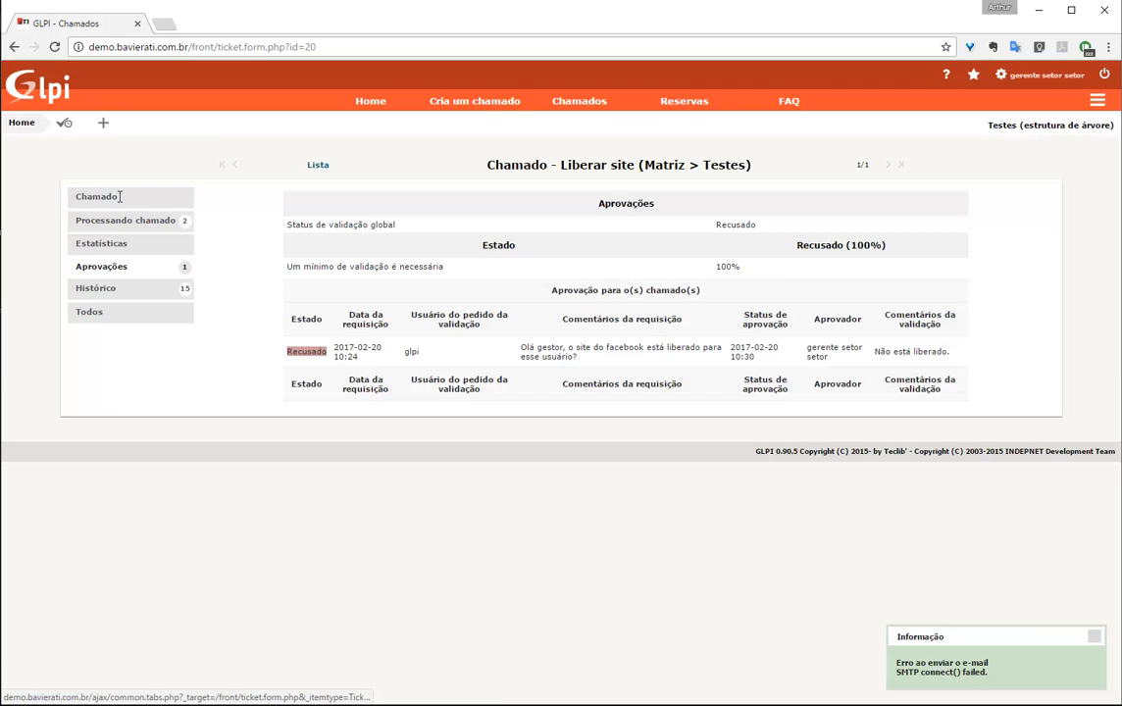
Show ticket 20's main form and confirm its Aprovação field reads Recusado
click(120, 197)
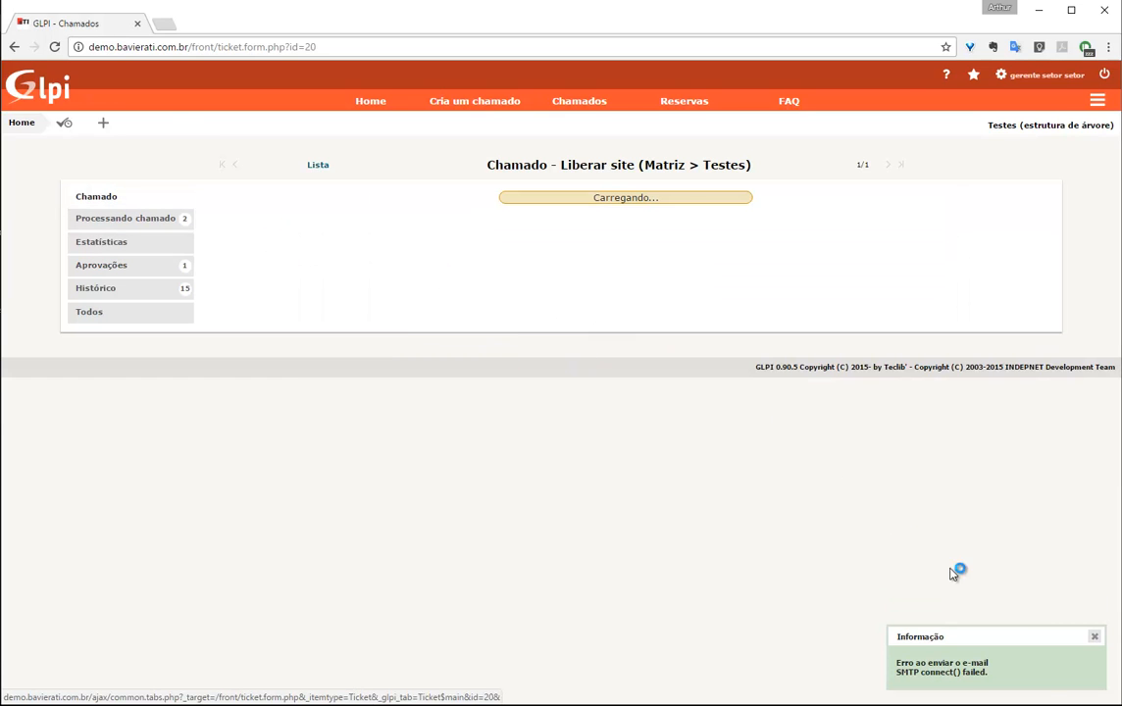
click(1095, 637)
scroll(743, 474, down, 1)
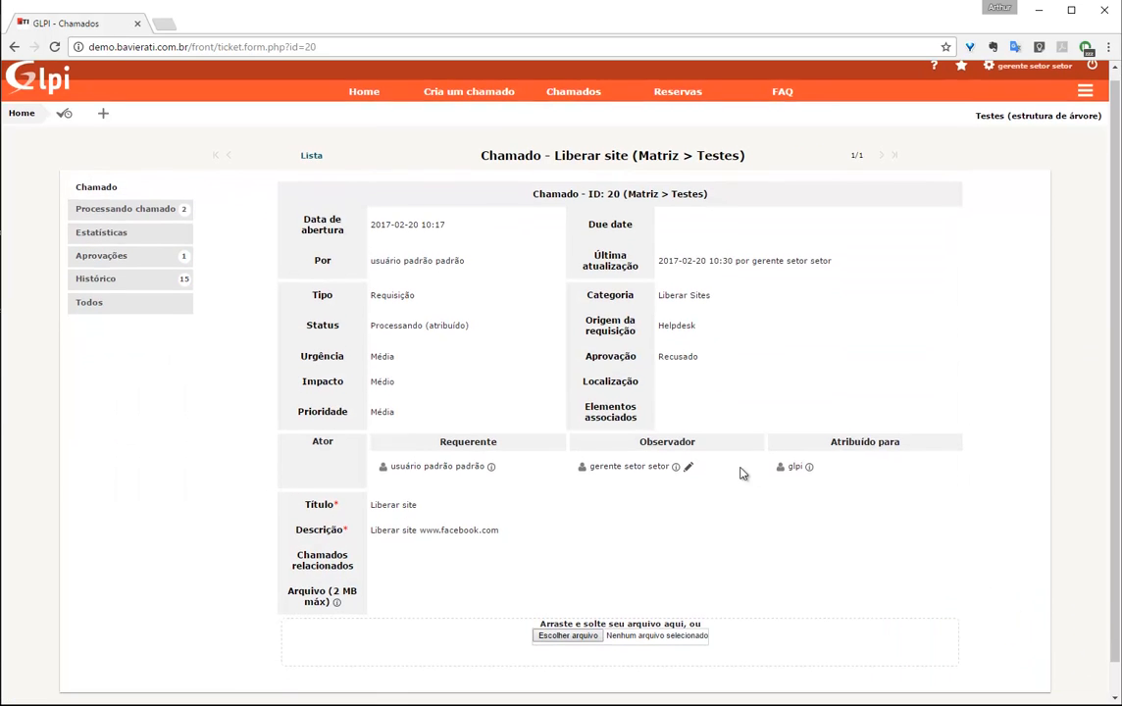
scroll(742, 474, down, 1)
double_click(668, 350)
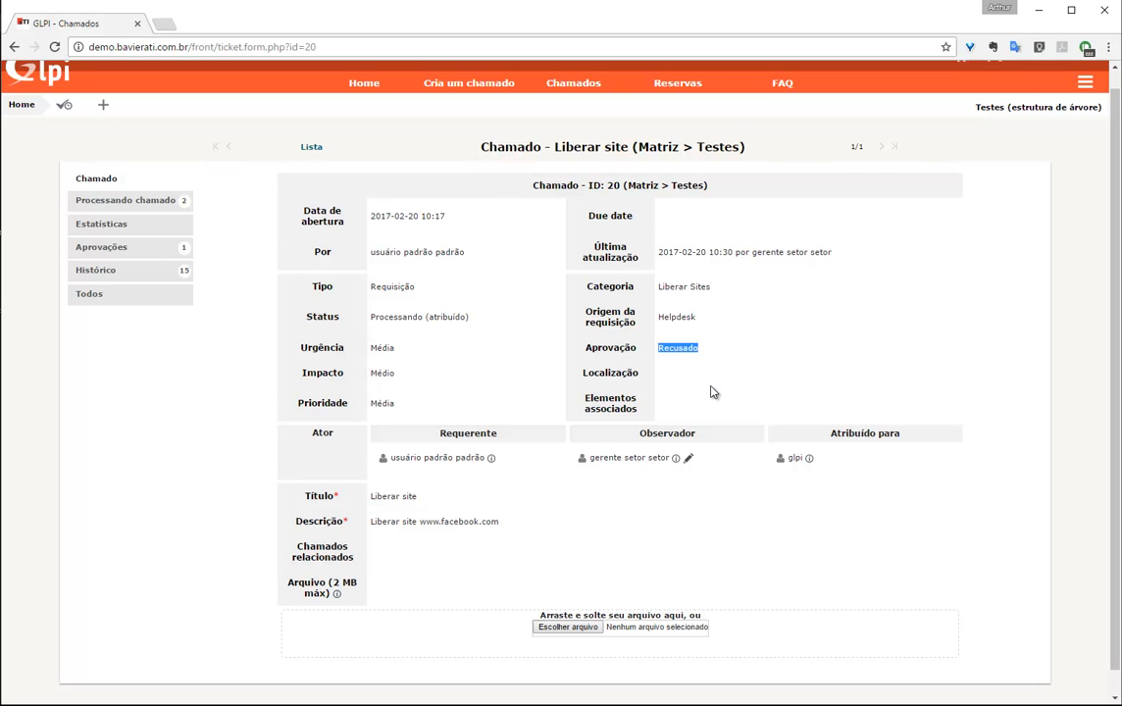
click(732, 355)
Load demo.bavierati.com.br in a new tab and sign in as the administrator
click(164, 24)
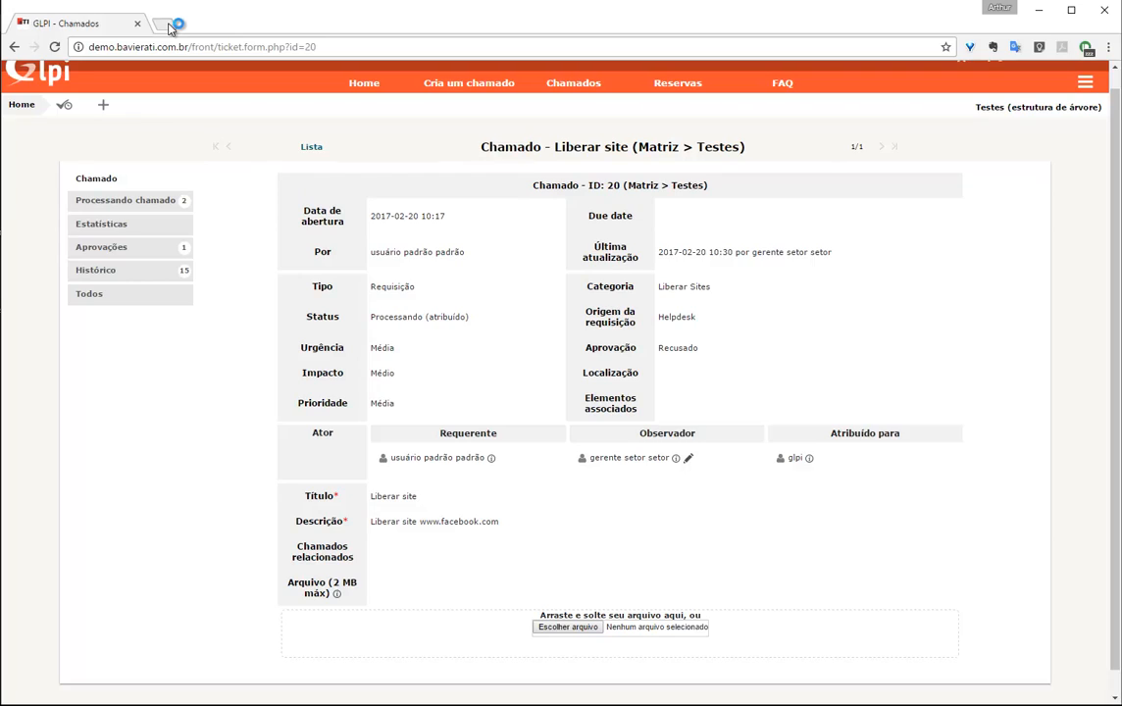
text(demo)
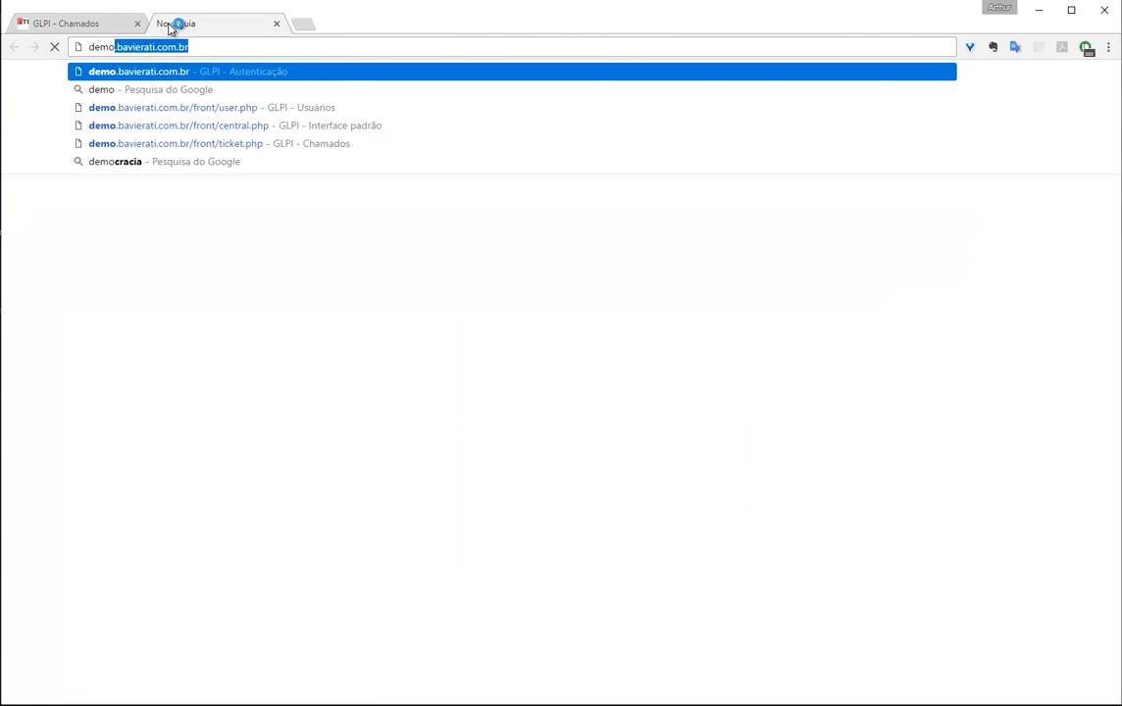
key(Return)
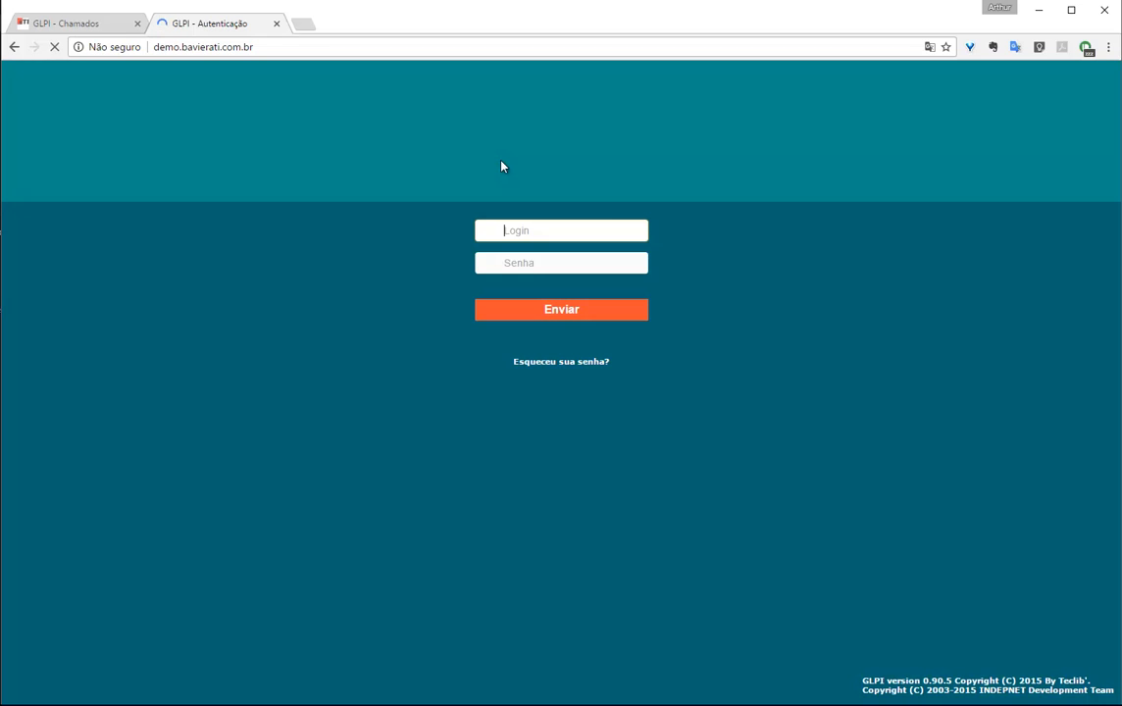
text(glpi)
key(Tab)
text(•••••••)
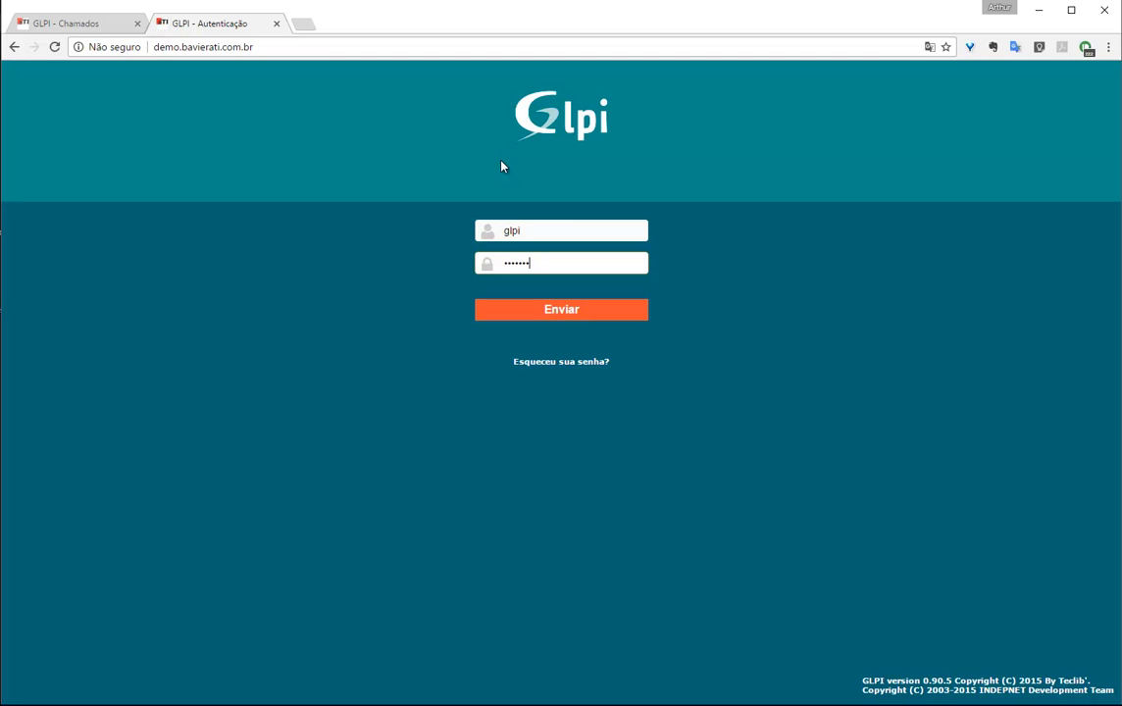
text(••)
key(Return)
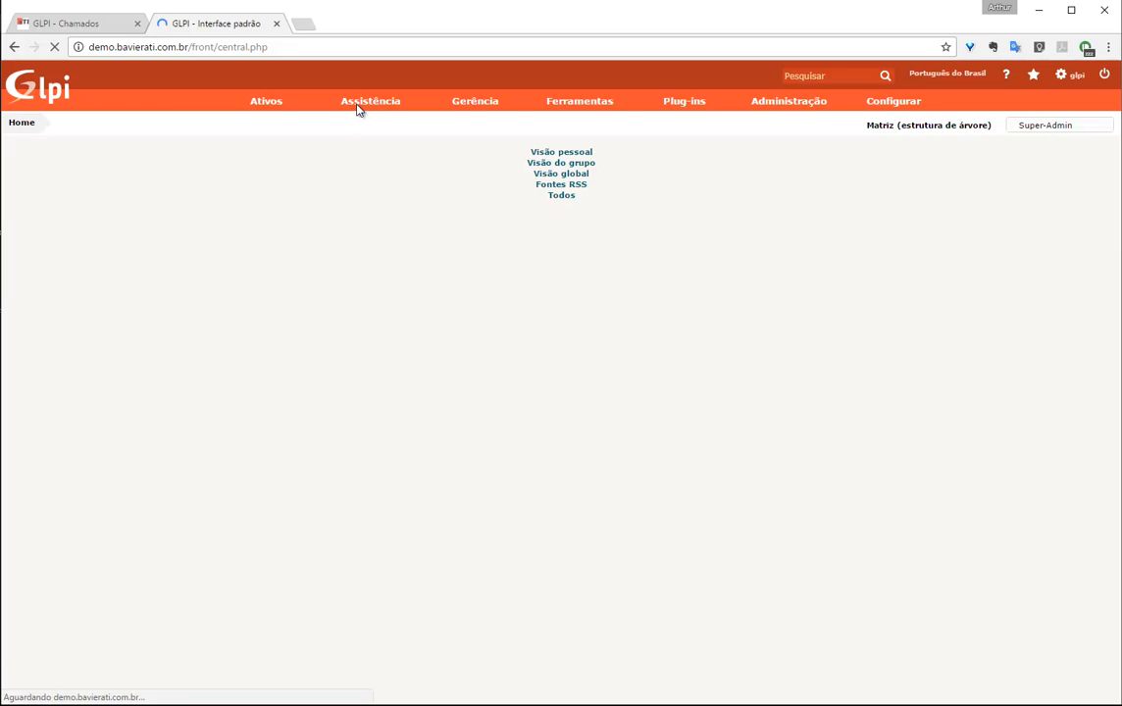
Switch the active entity to Testes by searching 'teste'
click(957, 127)
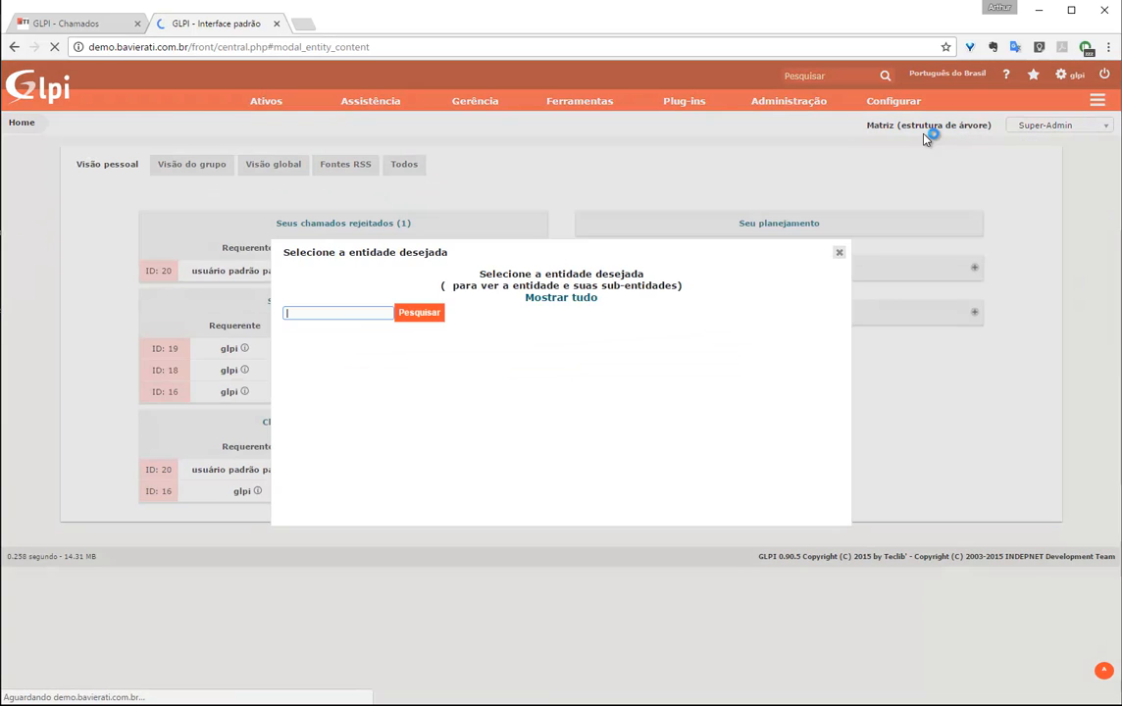
text(teste)
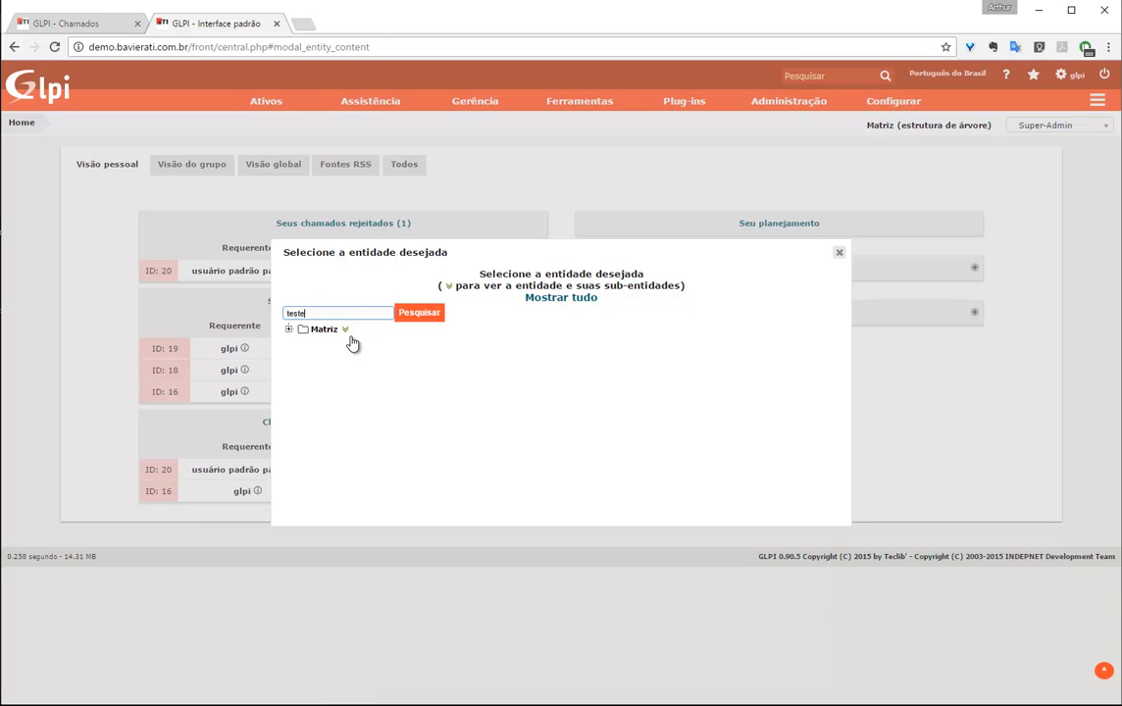
key(Return)
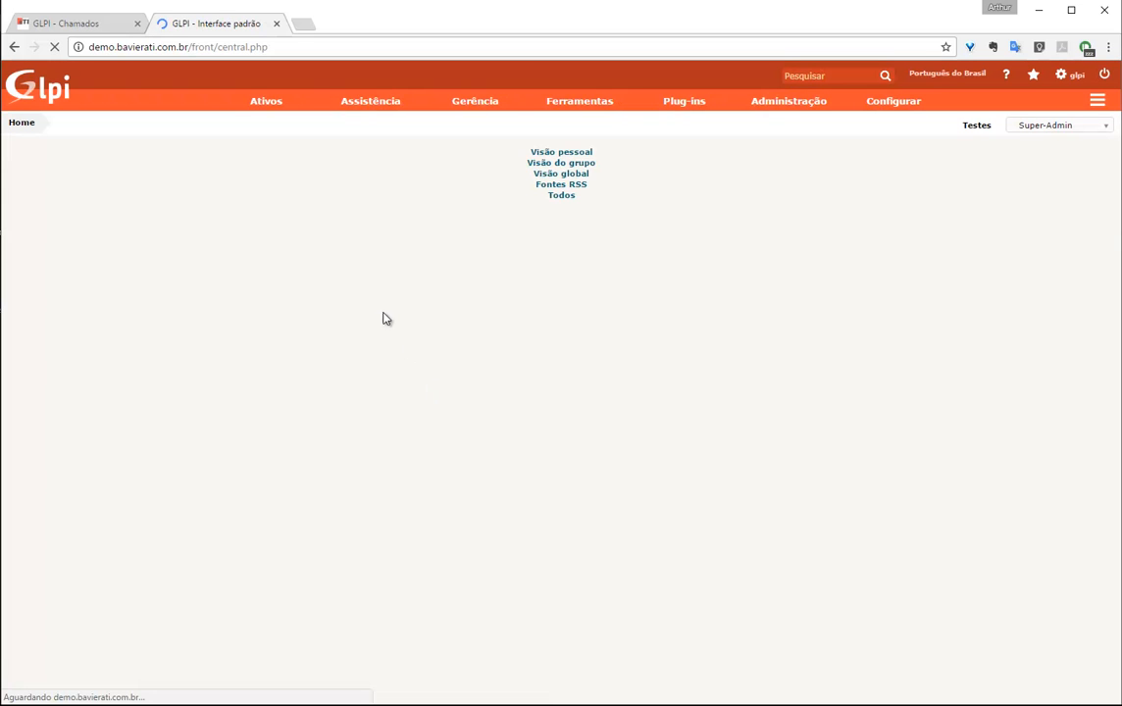
Open the Liberar site ticket from the global view's Processando (atribuído) list
click(267, 167)
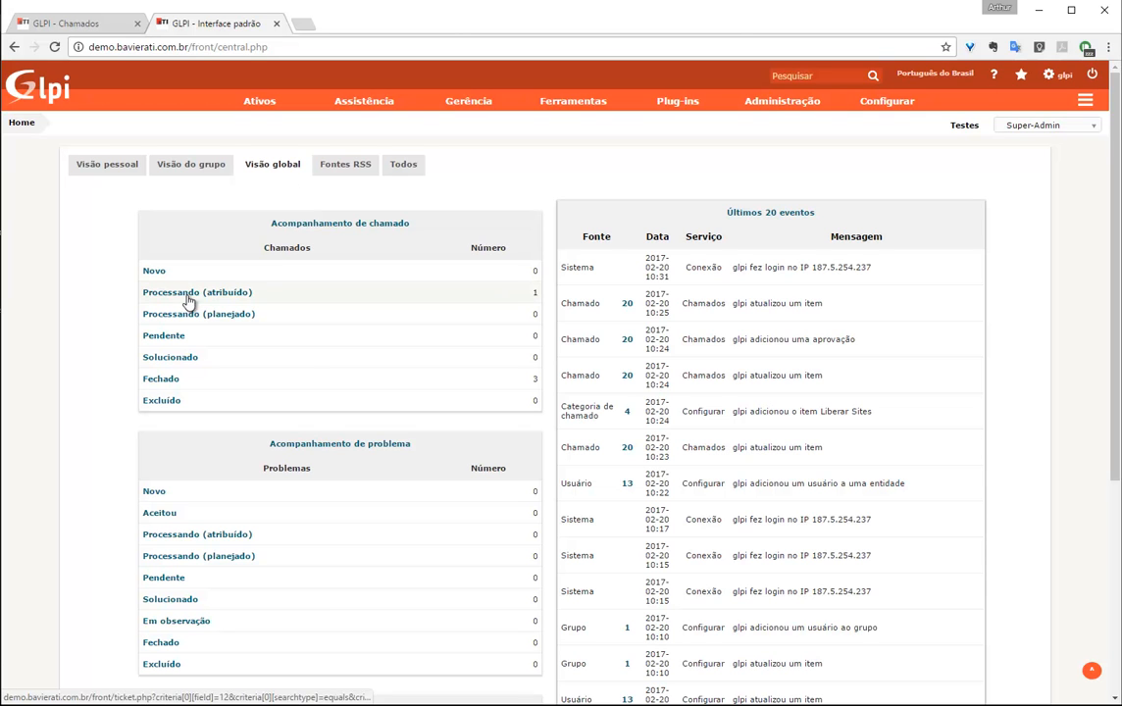
click(188, 293)
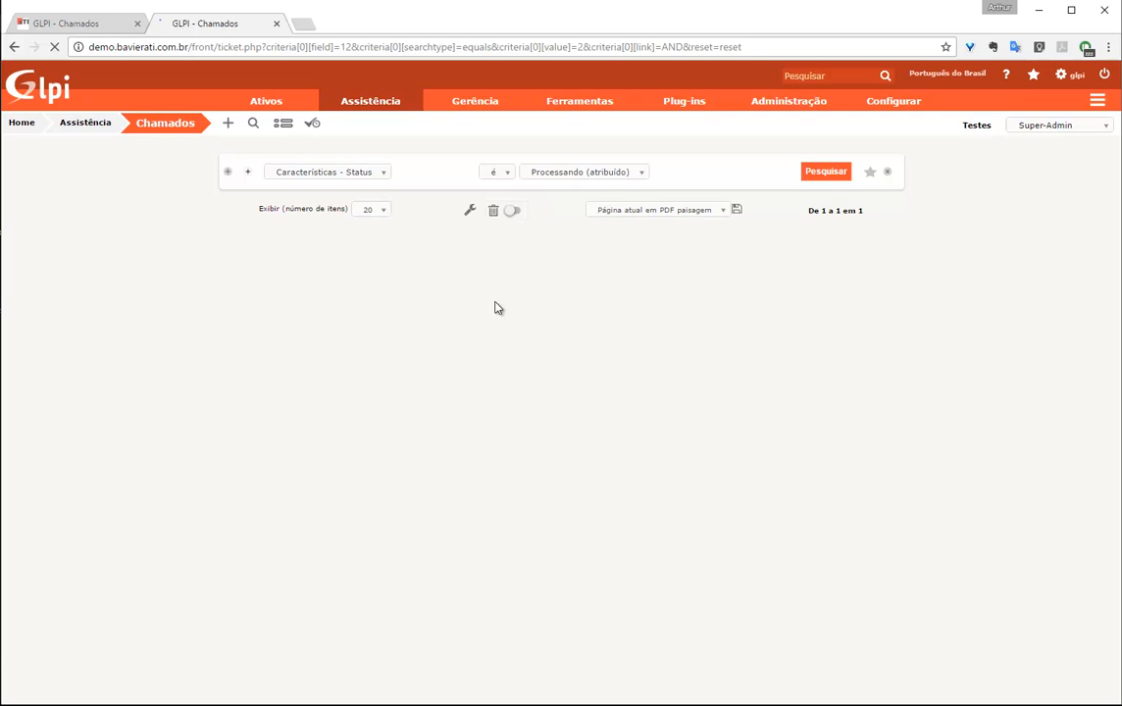
click(106, 298)
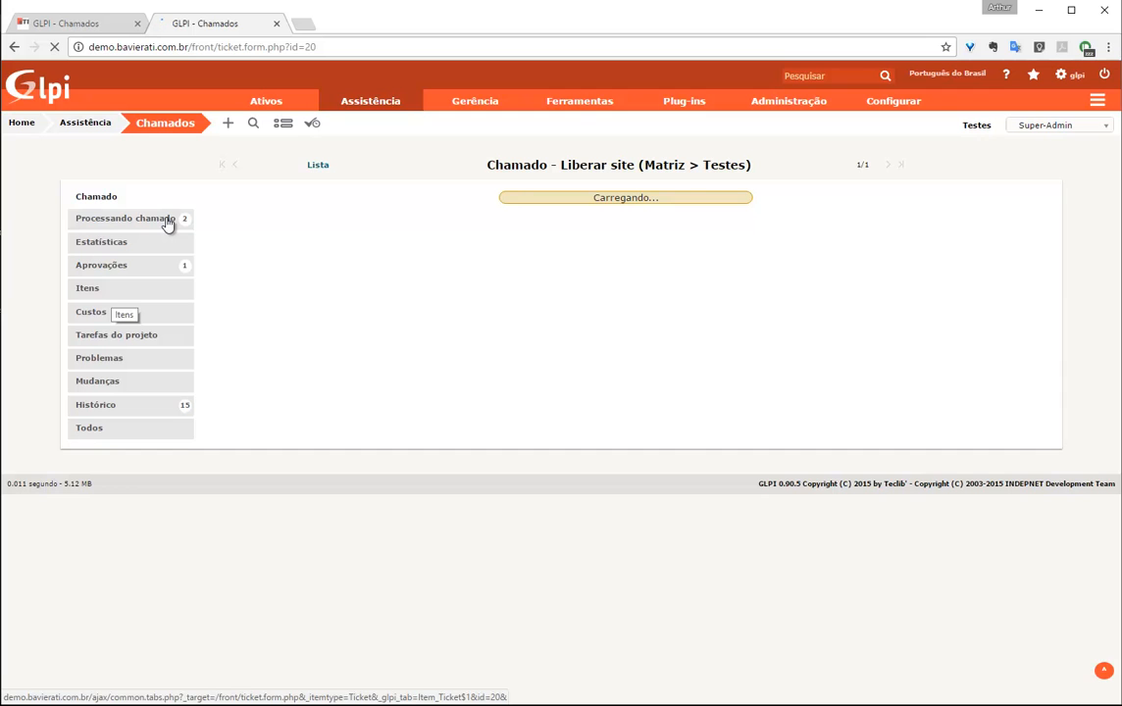
Review the manager's refusal in the processing history and start a new solution
click(168, 221)
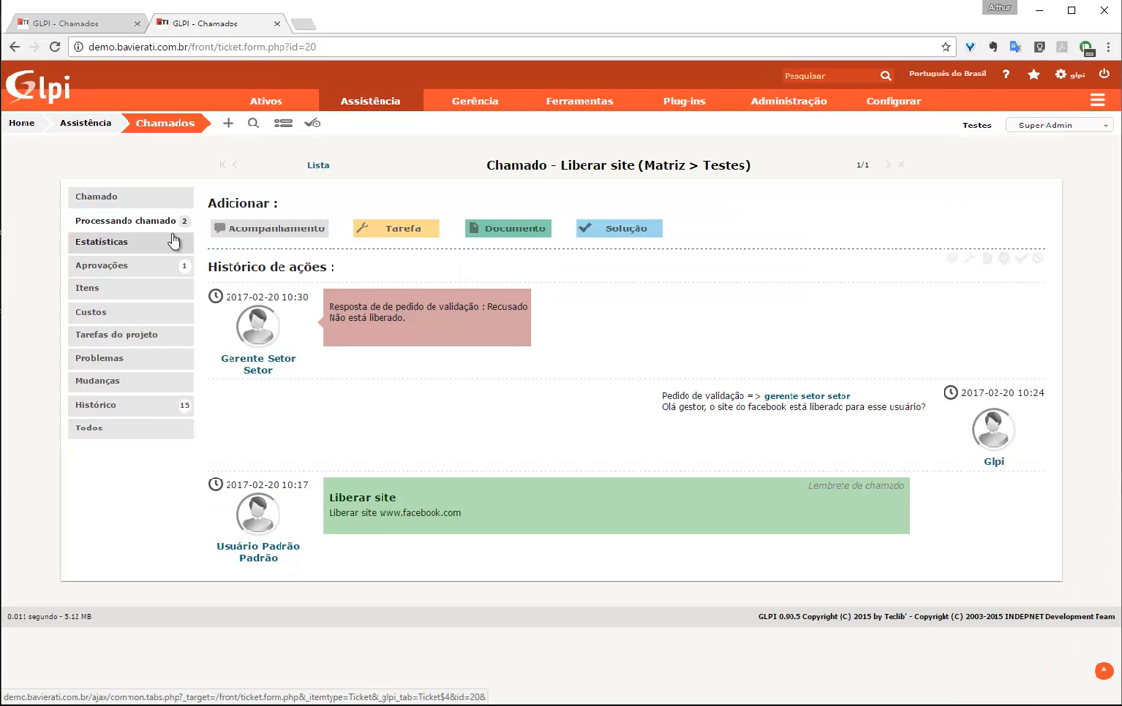
drag(348, 304, 510, 316)
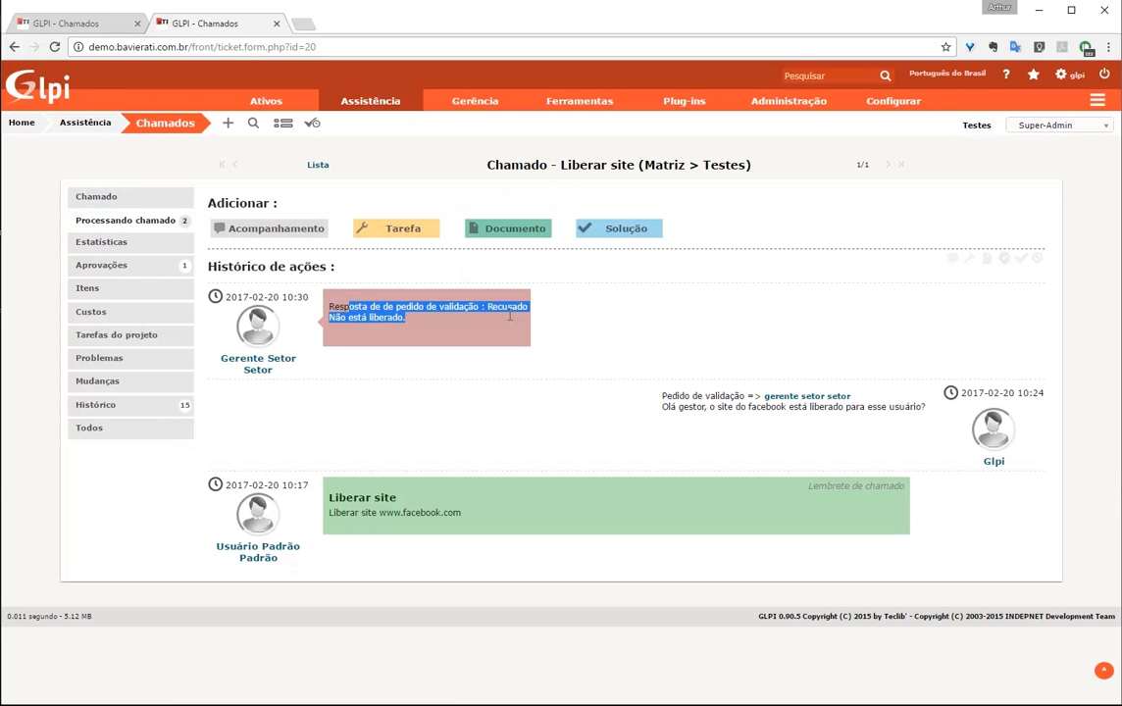
click(488, 328)
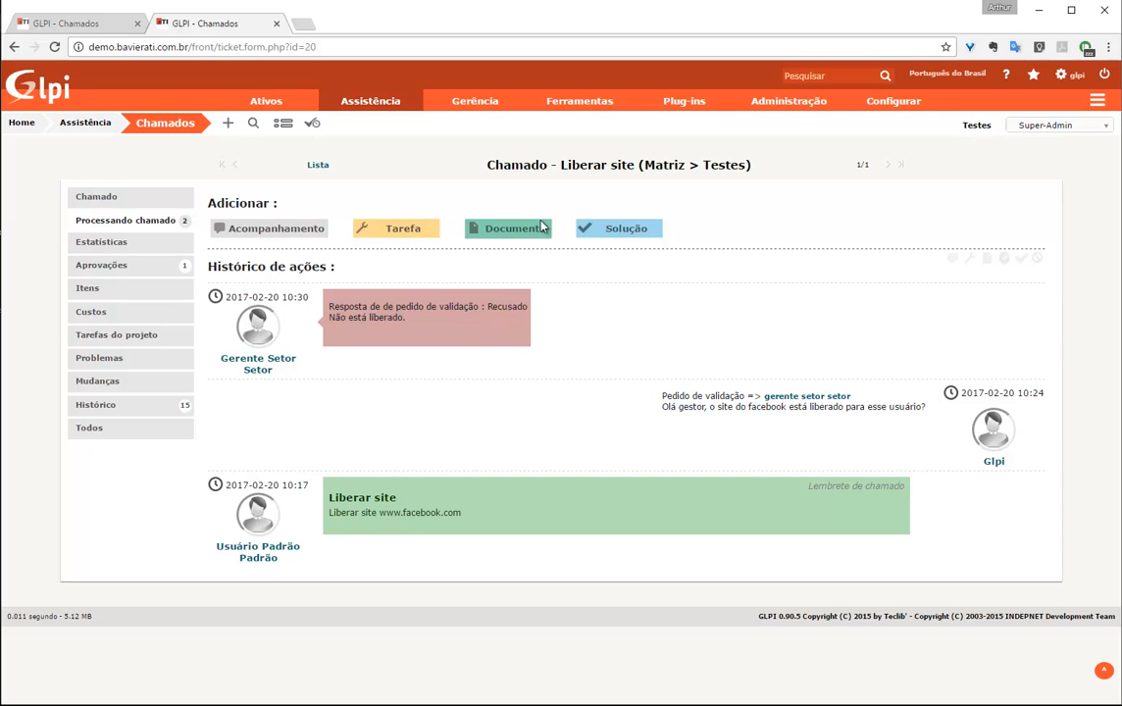
click(615, 231)
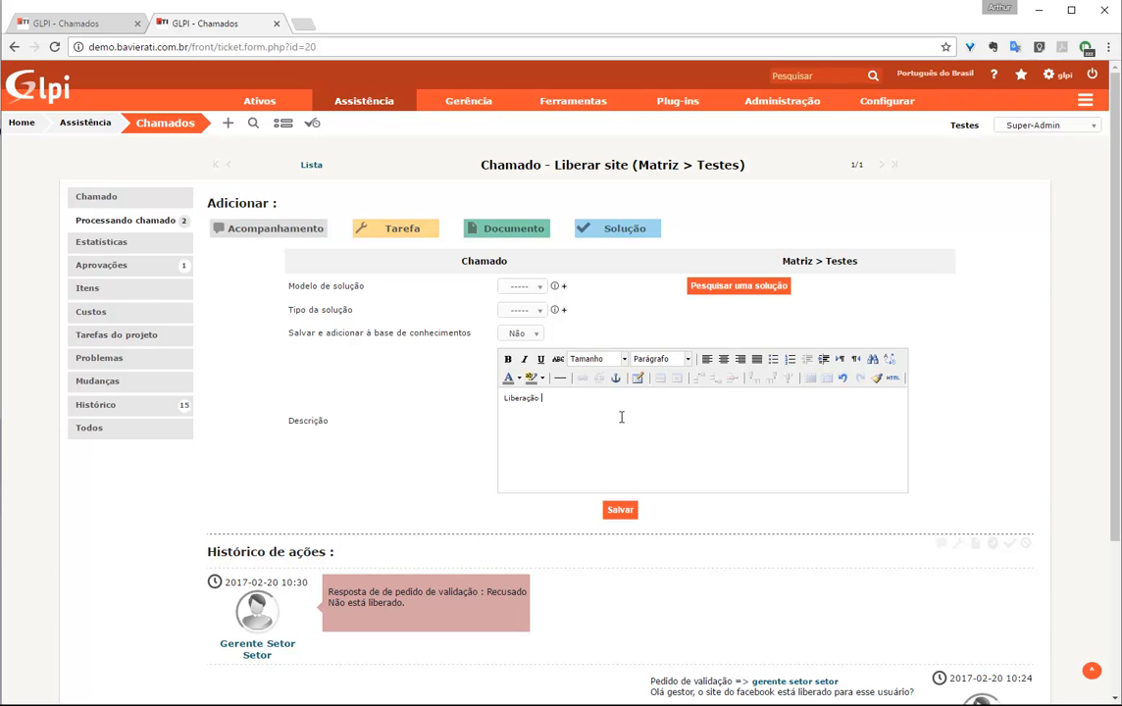
Save the solution 'Liberação de site não concedida.' and review it beside the refusal in the history
text(de site não concedida.)
click(619, 510)
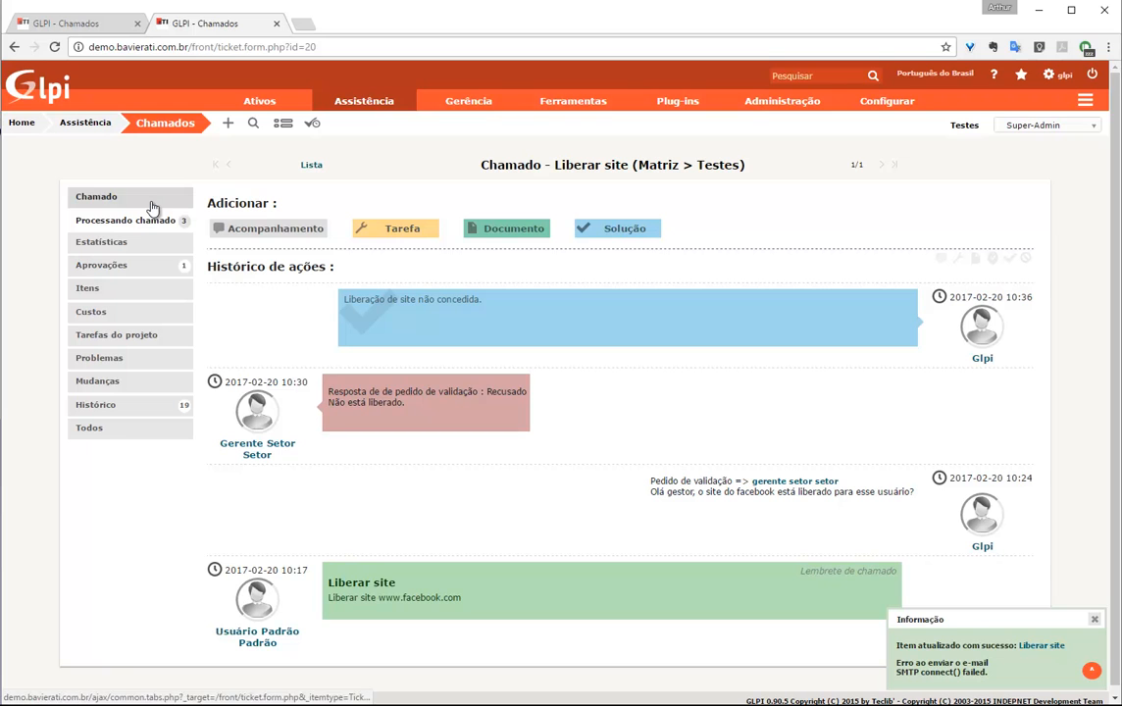
drag(340, 392, 530, 424)
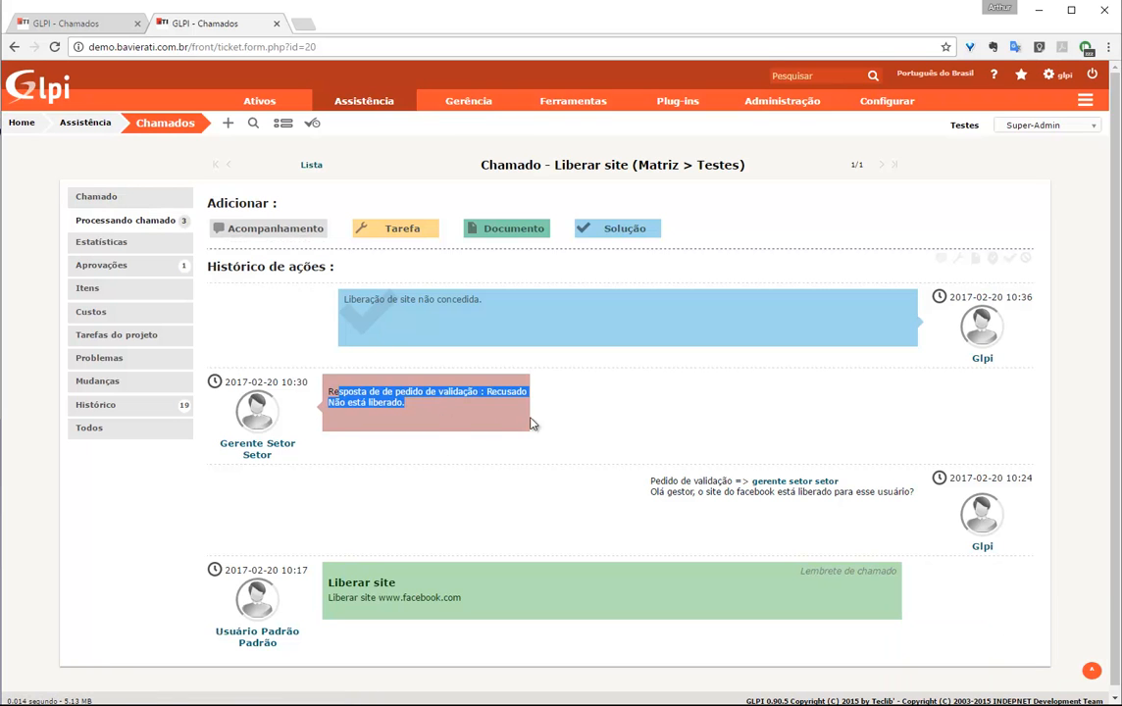
click(530, 423)
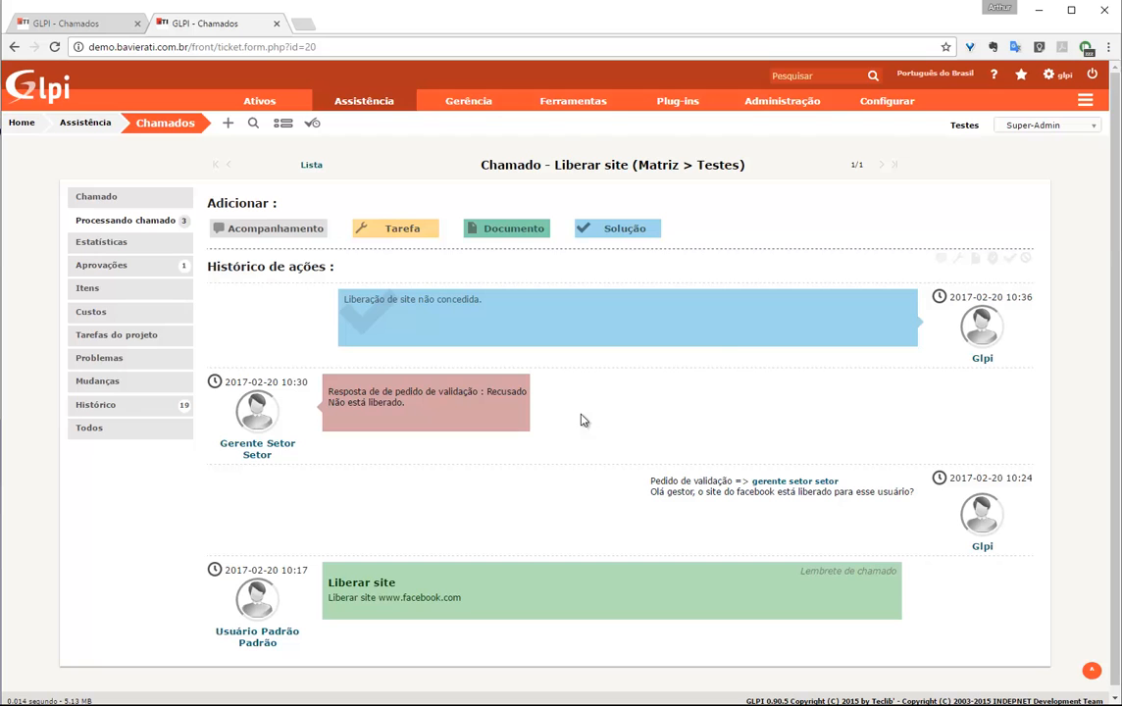